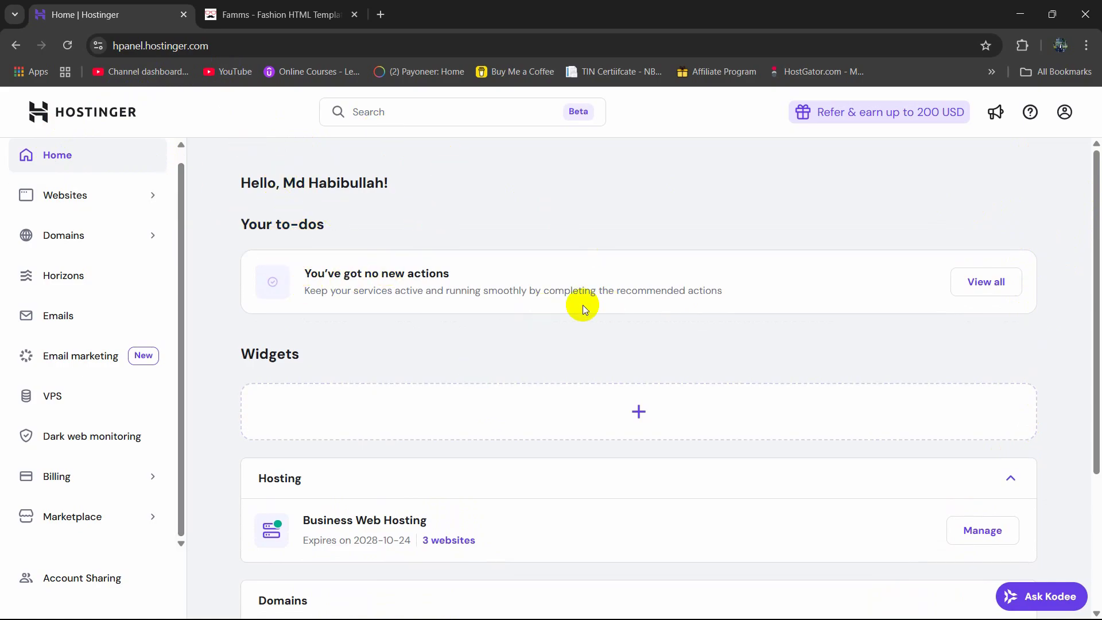
Look over the local storefront tab, then return to the Hostinger dashboard
{"action": "left_click", "coordinate": [275, 15]}
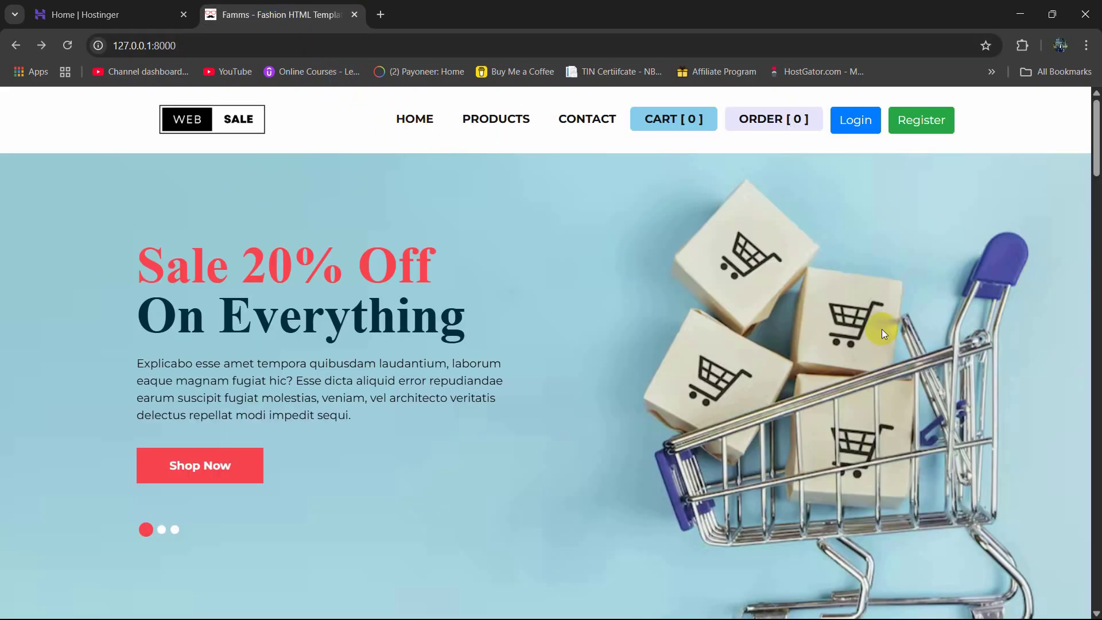
{"action": "scroll", "coordinate": [865, 287], "scroll_direction": "down", "scroll_amount": 5}
{"action": "scroll", "coordinate": [848, 246], "scroll_direction": "down", "scroll_amount": 12}
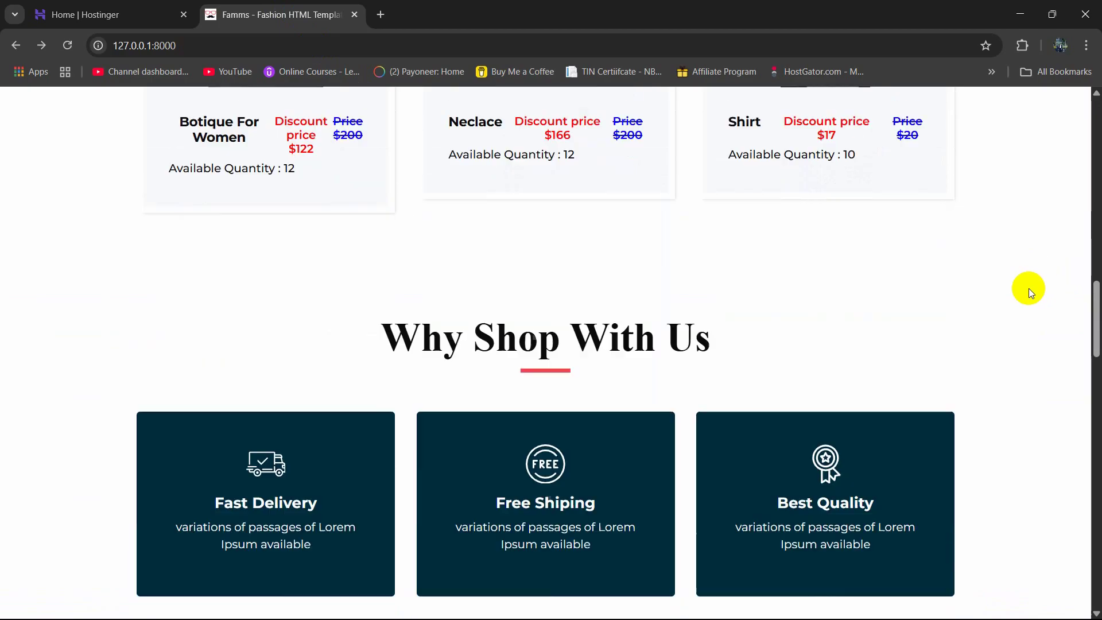
{"action": "scroll", "coordinate": [1029, 288], "scroll_direction": "up", "scroll_amount": 15}
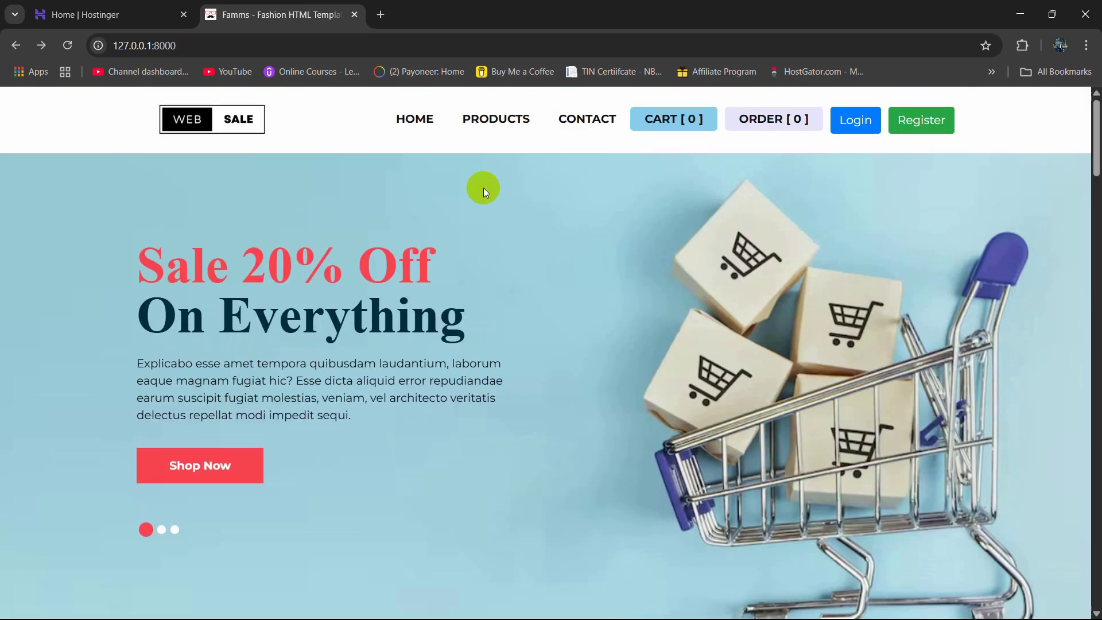
{"action": "left_click", "coordinate": [96, 5]}
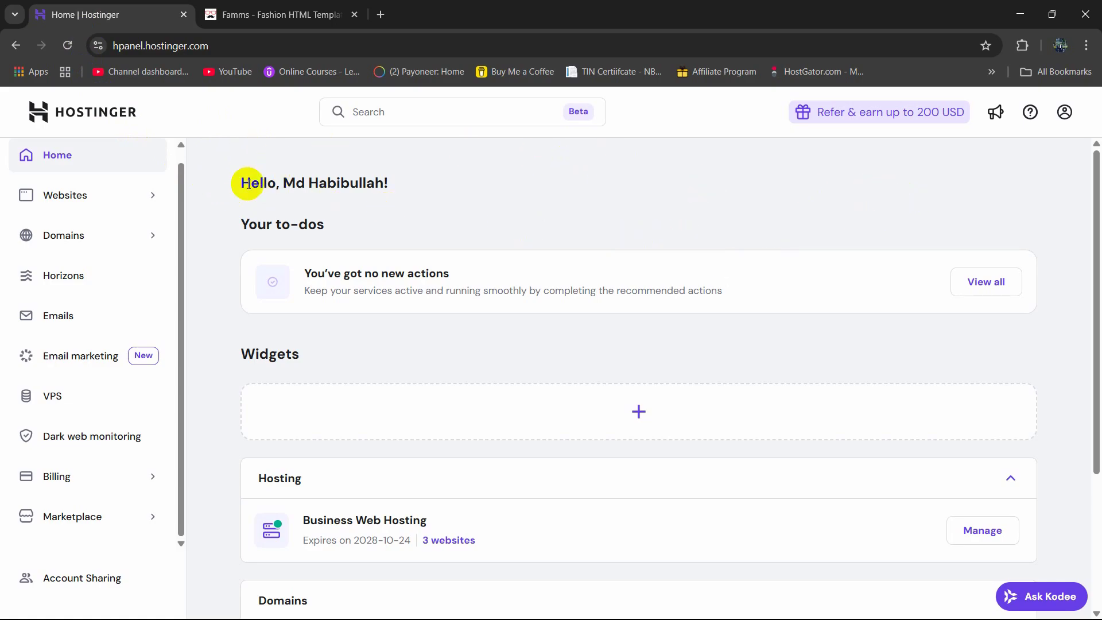
Open the srtcbd.com management page from the Domains list
{"action": "scroll", "coordinate": [449, 173], "scroll_direction": "down", "scroll_amount": 1}
{"action": "scroll", "coordinate": [449, 173], "scroll_direction": "down", "scroll_amount": 3}
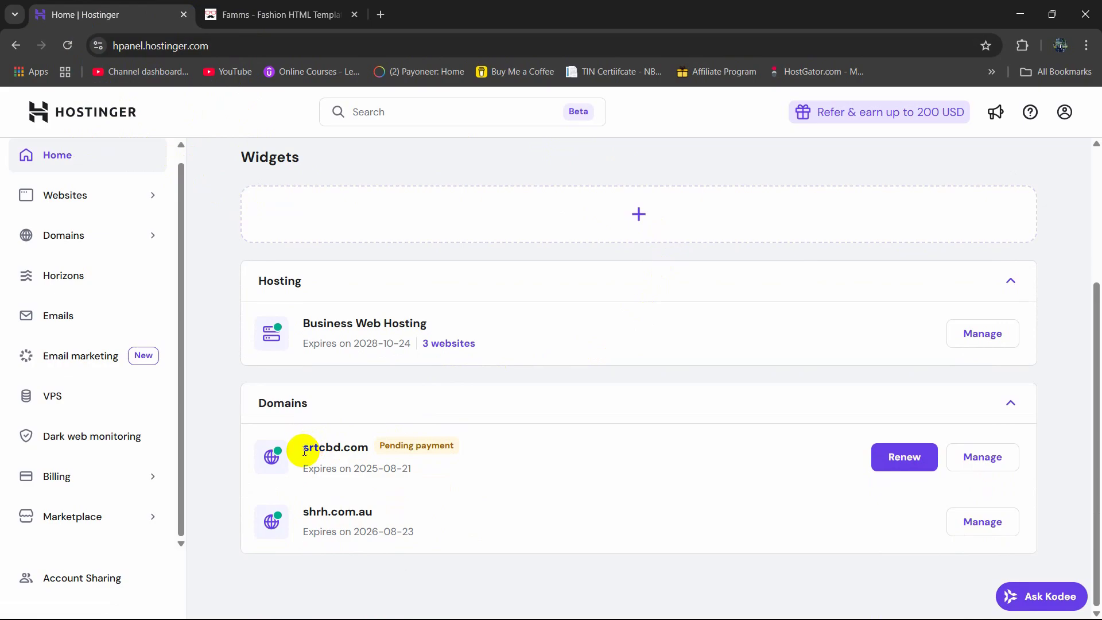
{"action": "left_click_drag", "start_coordinate": [305, 451], "coordinate": [370, 446]}
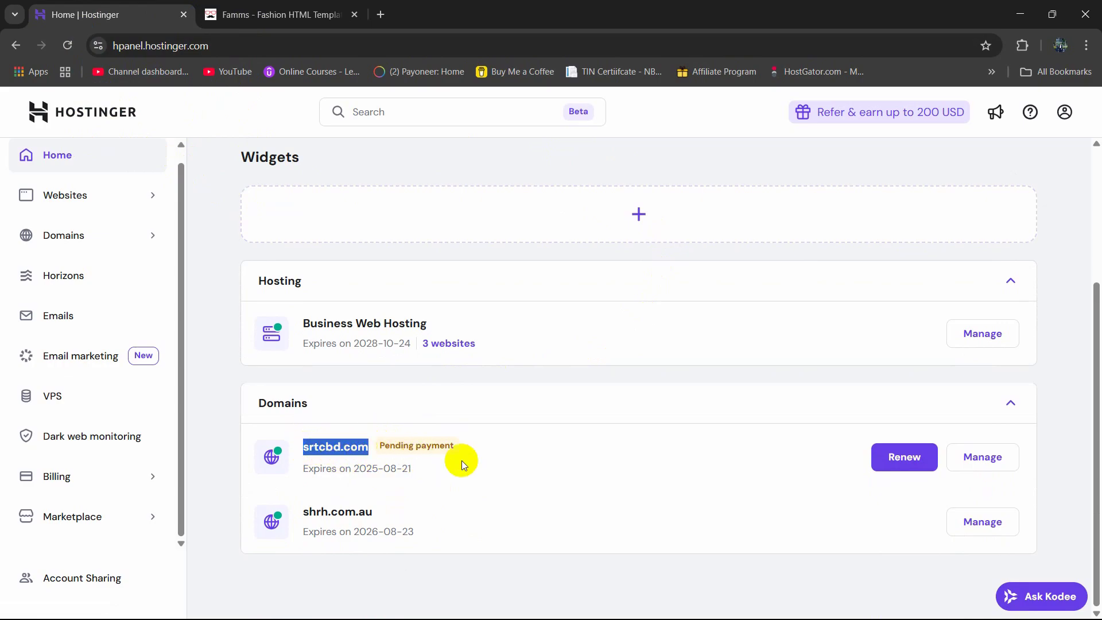
{"action": "left_click", "coordinate": [553, 451]}
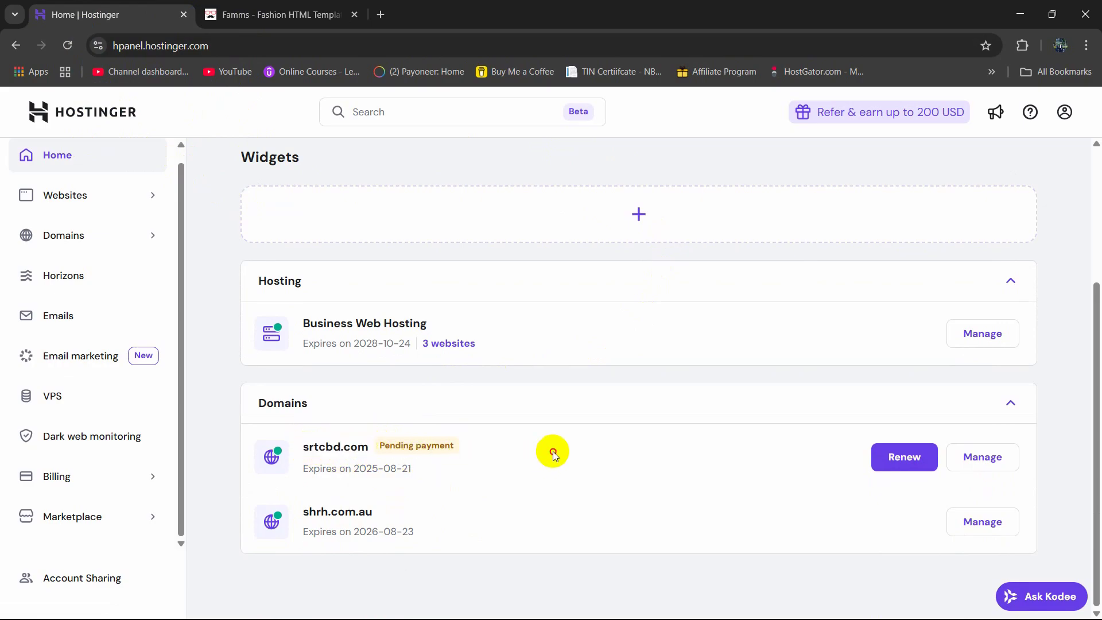
{"action": "left_click", "coordinate": [985, 460]}
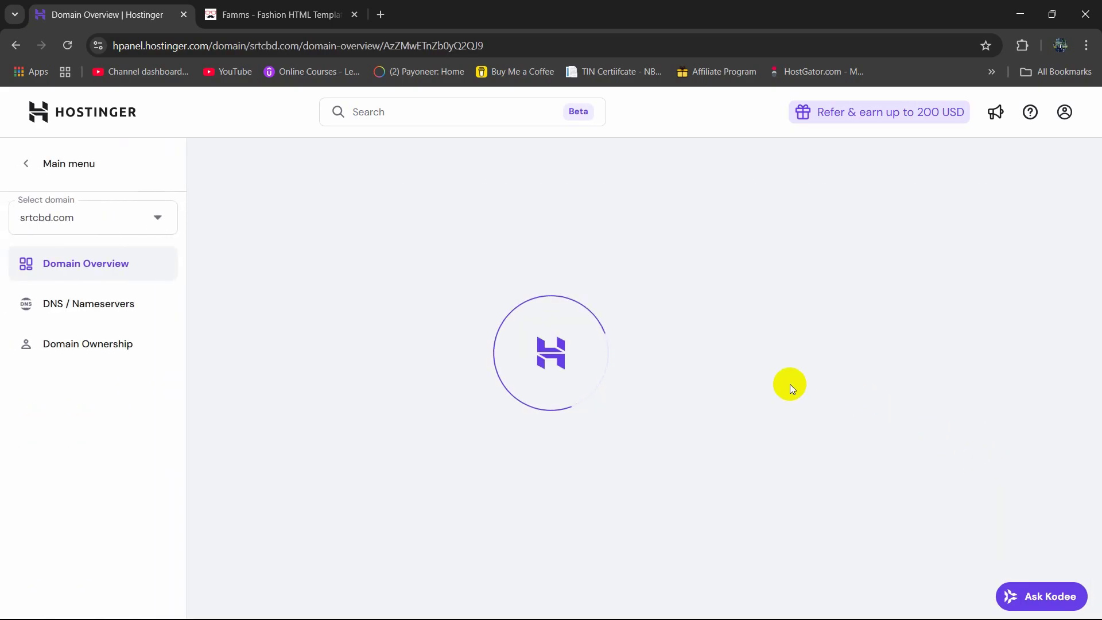
Open the srtcbd.com website dashboard and launch its File manager
{"action": "scroll", "coordinate": [544, 263], "scroll_direction": "down", "scroll_amount": 5}
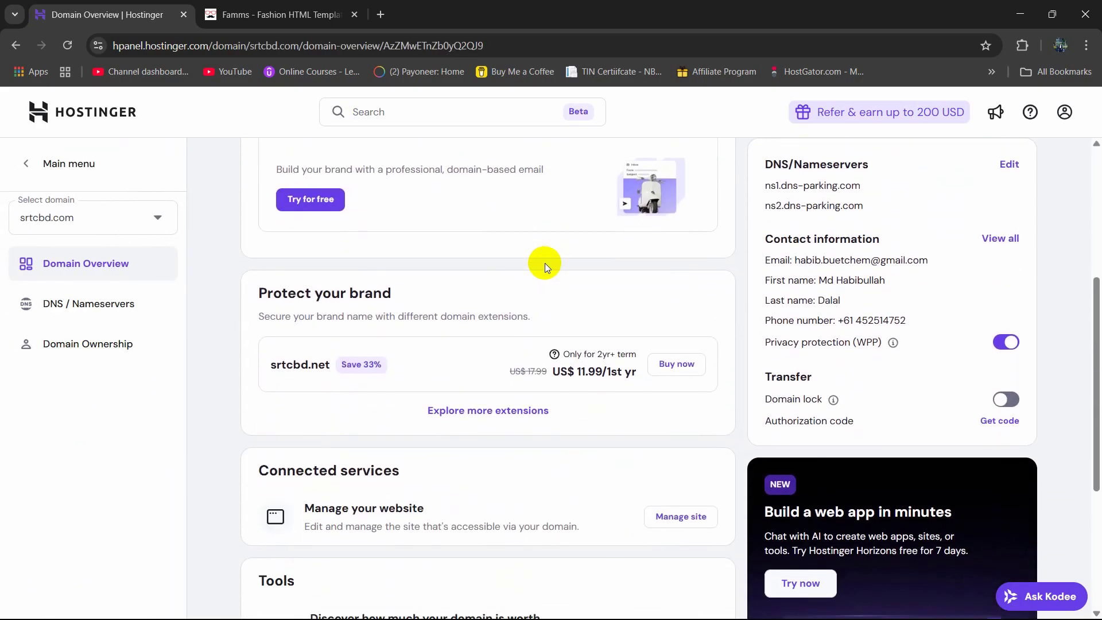
{"action": "scroll", "coordinate": [546, 262], "scroll_direction": "down", "scroll_amount": 3}
{"action": "left_click_drag", "start_coordinate": [305, 365], "coordinate": [524, 362]}
{"action": "left_click", "coordinate": [525, 362]}
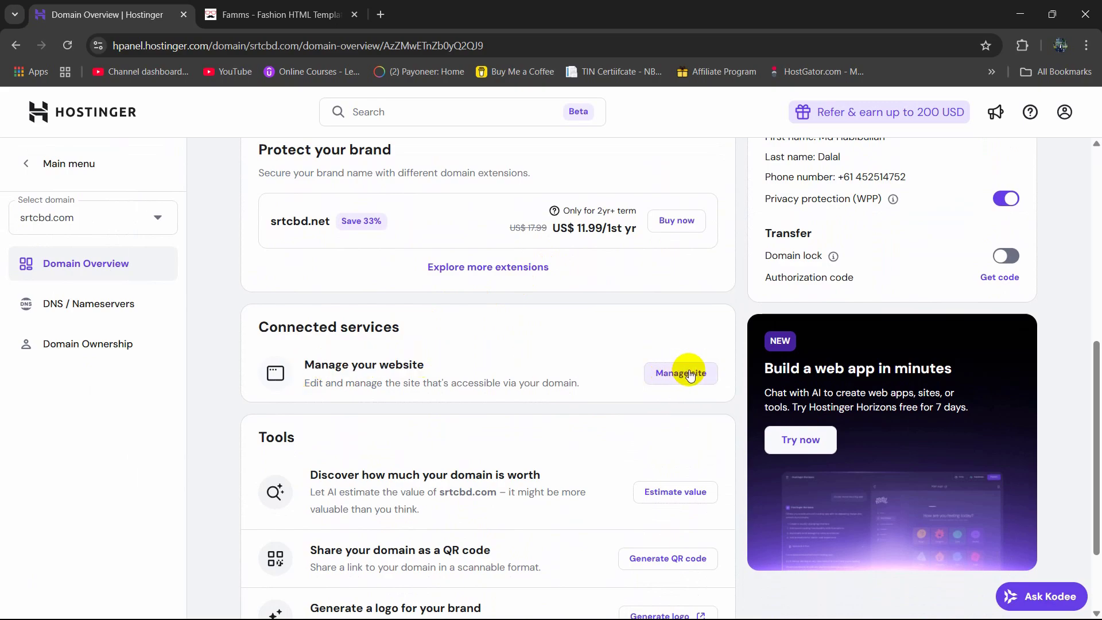
{"action": "left_click", "coordinate": [694, 375]}
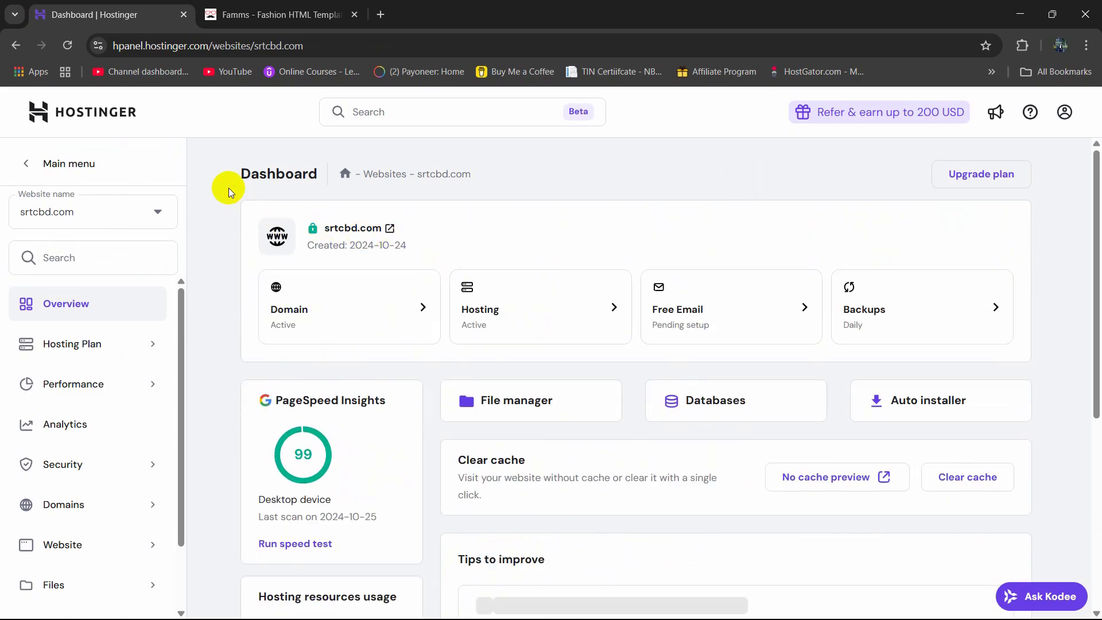
{"action": "scroll", "coordinate": [540, 305], "scroll_direction": "down", "scroll_amount": 3}
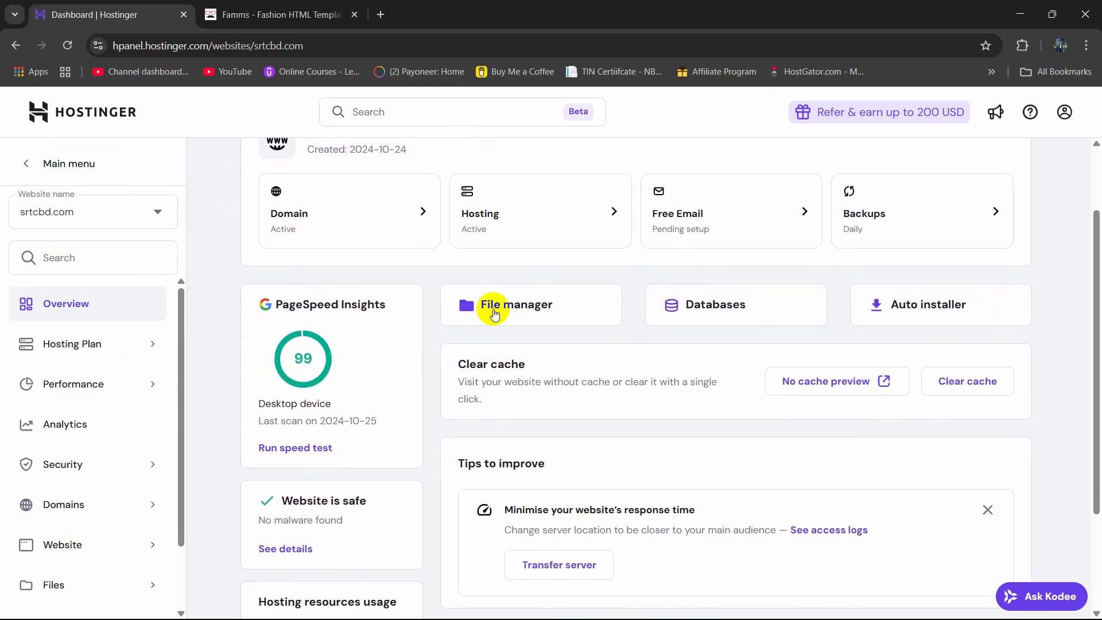
{"action": "scroll", "coordinate": [539, 372], "scroll_direction": "up", "scroll_amount": 2}
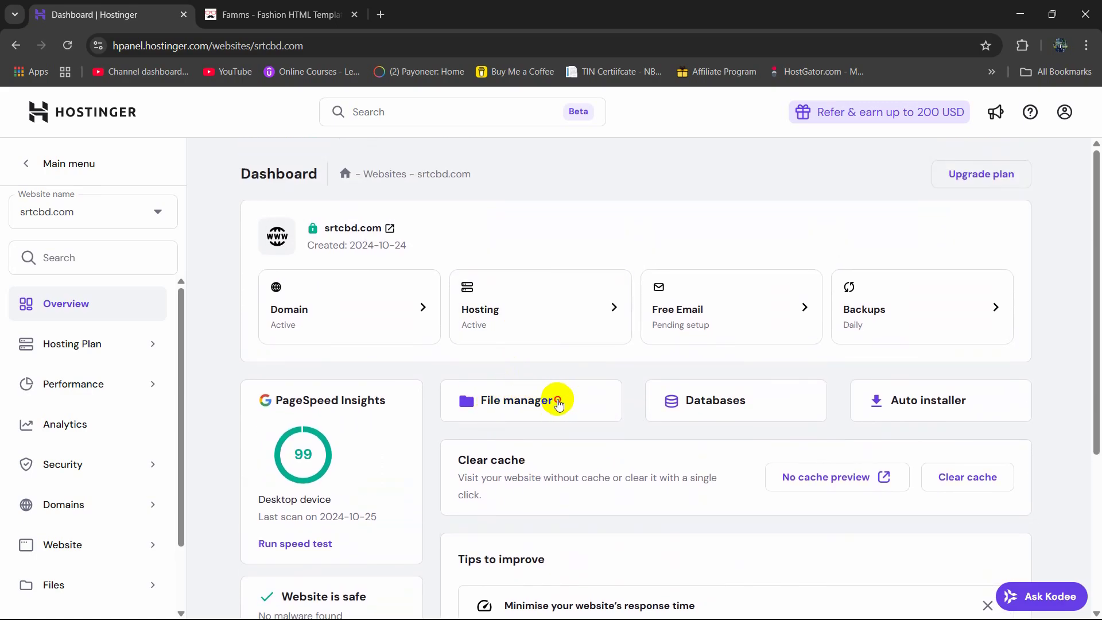
{"action": "left_click", "coordinate": [558, 402]}
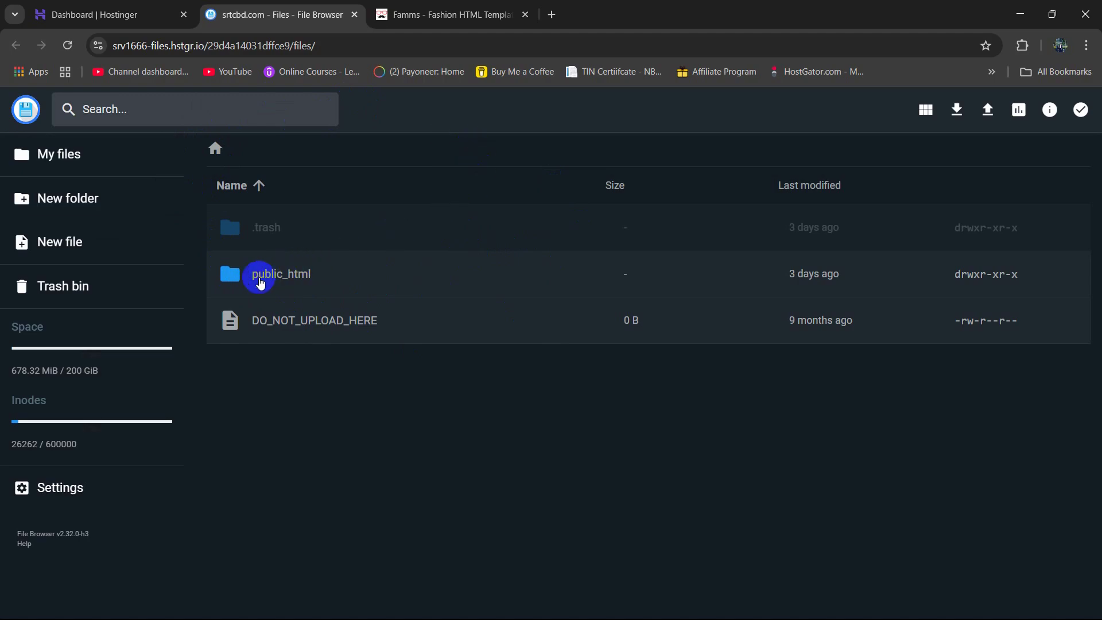
Check that public_html has no files, then go back to the root of the site files
{"action": "double_click", "coordinate": [337, 275]}
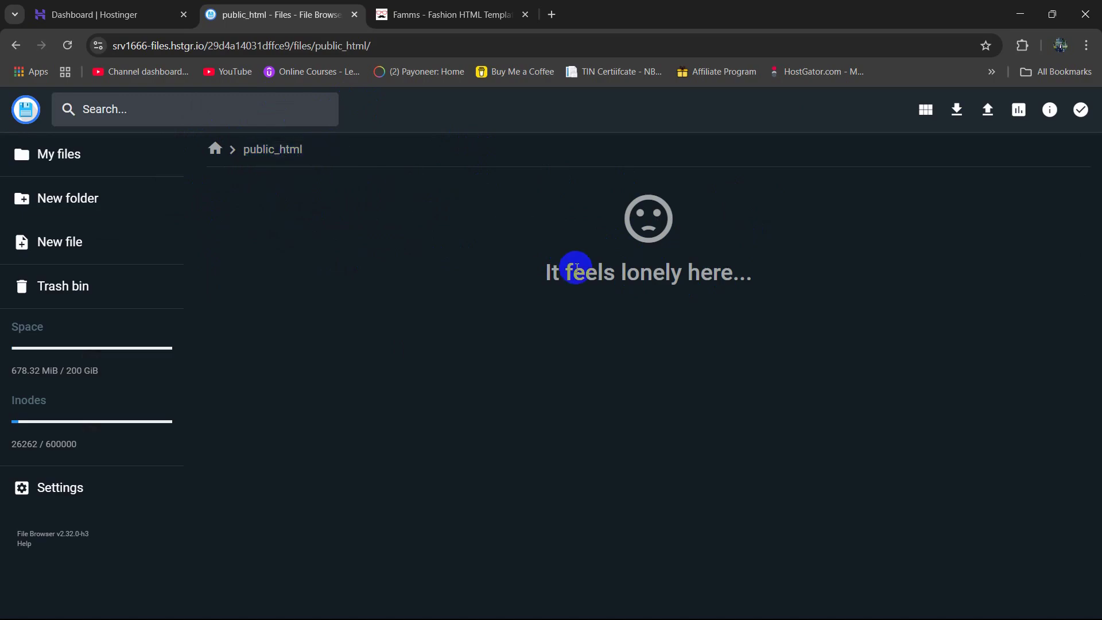
{"action": "left_click", "coordinate": [226, 158]}
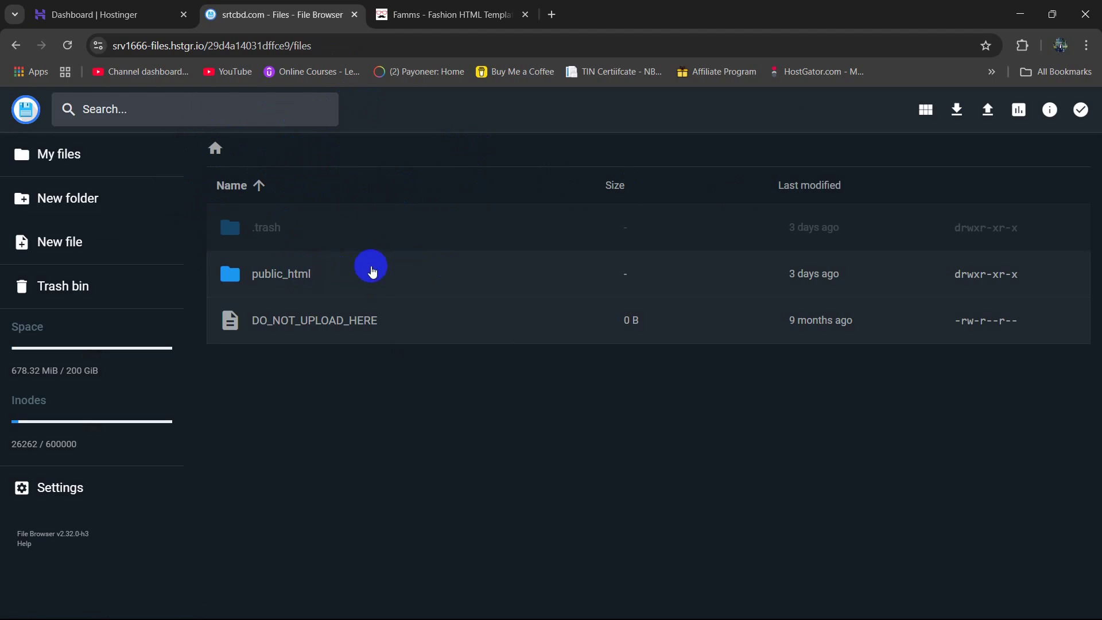
Zip the EcommercePro folder into EcommercePro.zip on drive E:, then minimize File Explorer
{"action": "mouse_move", "coordinate": [293, 613]}
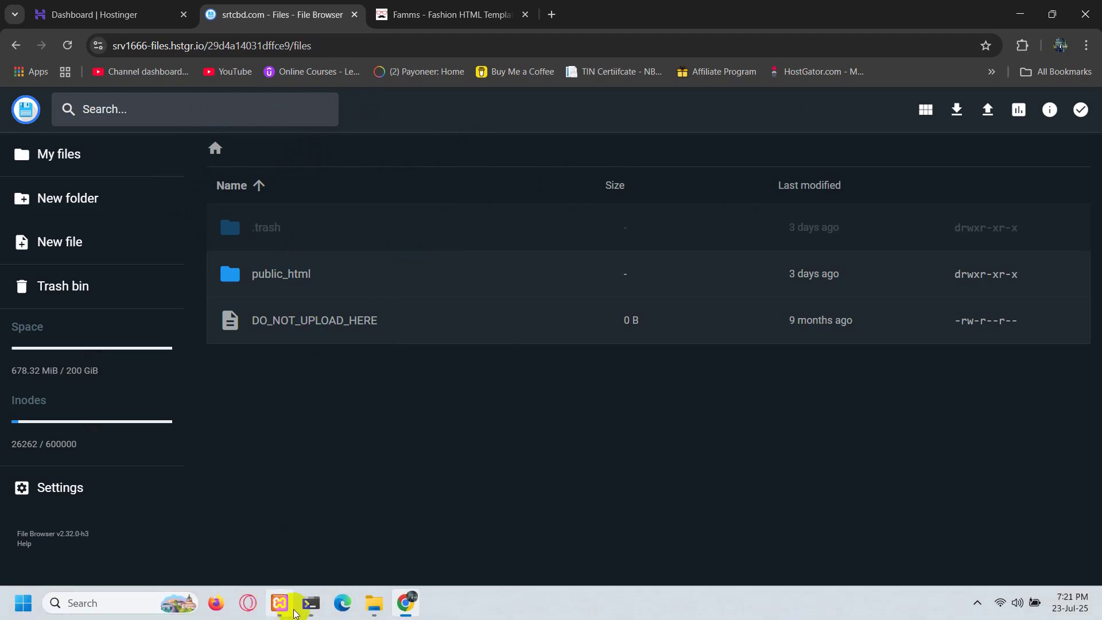
{"action": "left_click", "coordinate": [374, 602]}
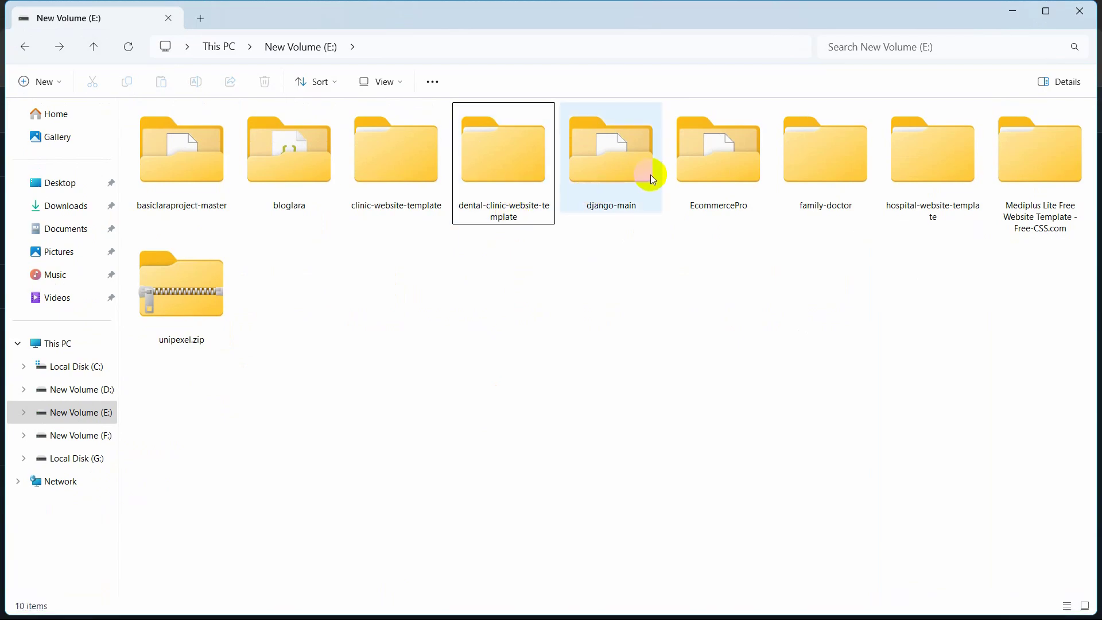
{"action": "left_click", "coordinate": [708, 163]}
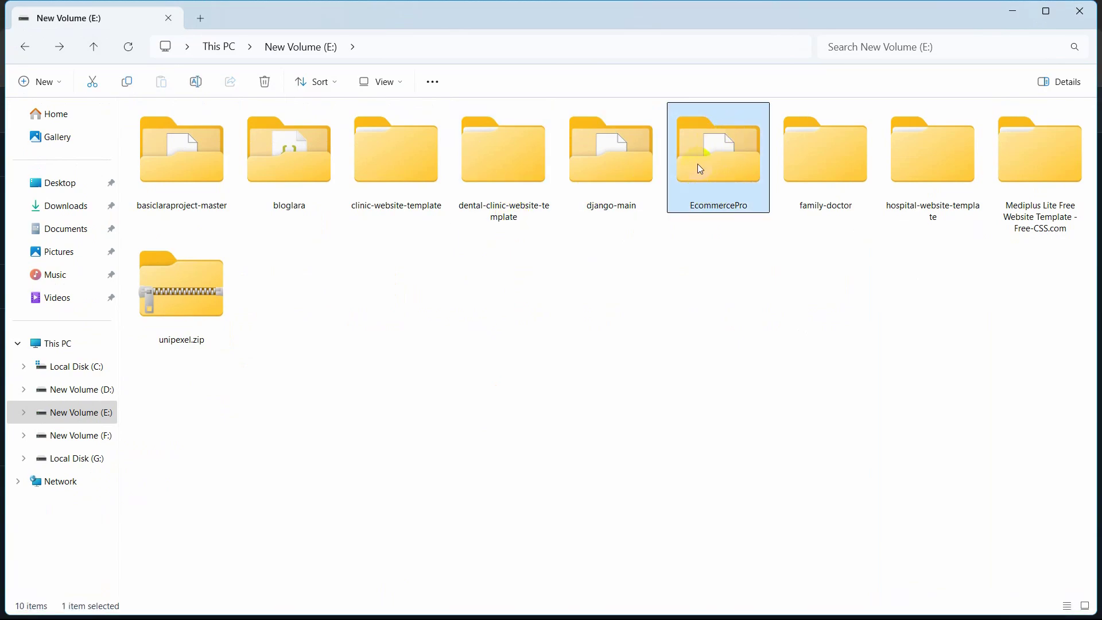
{"action": "mouse_move", "coordinate": [709, 153]}
{"action": "right_click", "coordinate": [715, 154]}
{"action": "left_click", "coordinate": [820, 430]}
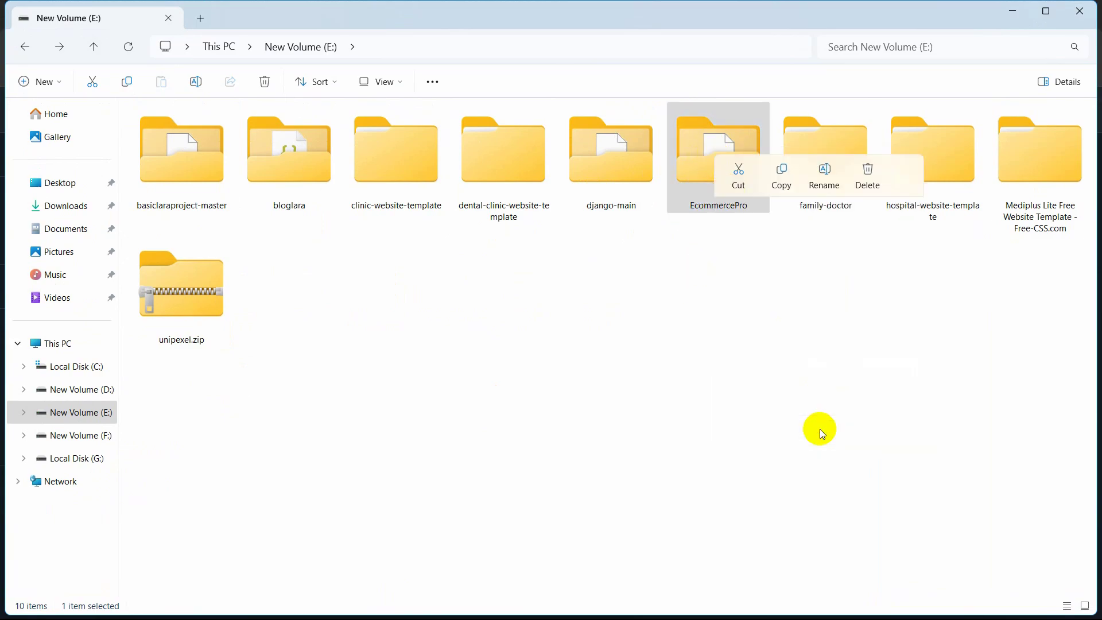
{"action": "mouse_move", "coordinate": [870, 492]}
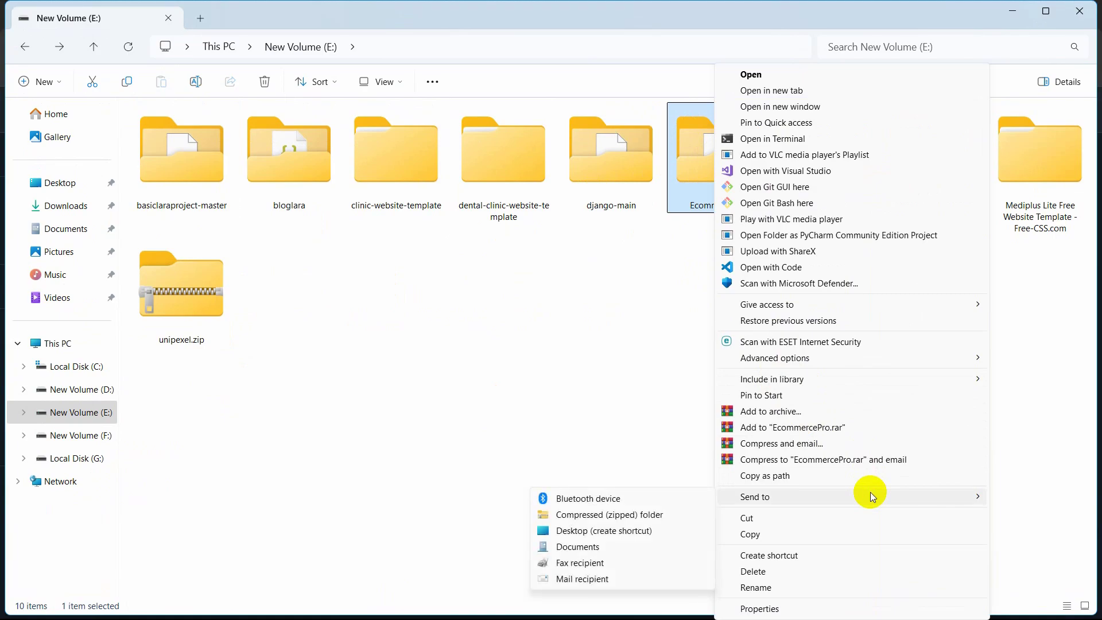
{"action": "left_click", "coordinate": [650, 515]}
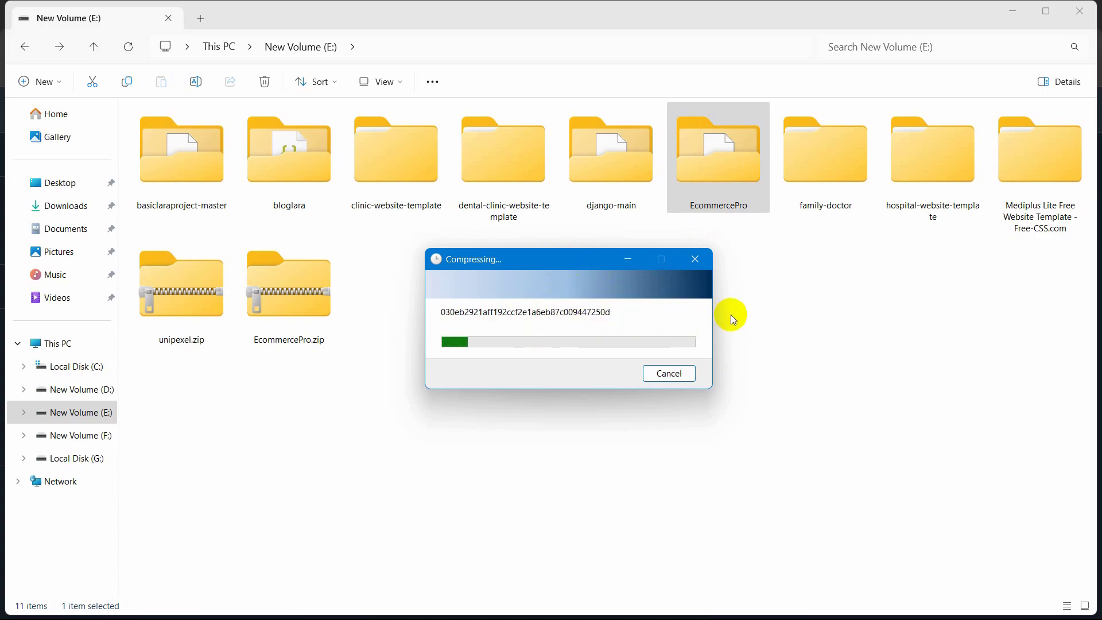
{"action": "left_click", "coordinate": [897, 364]}
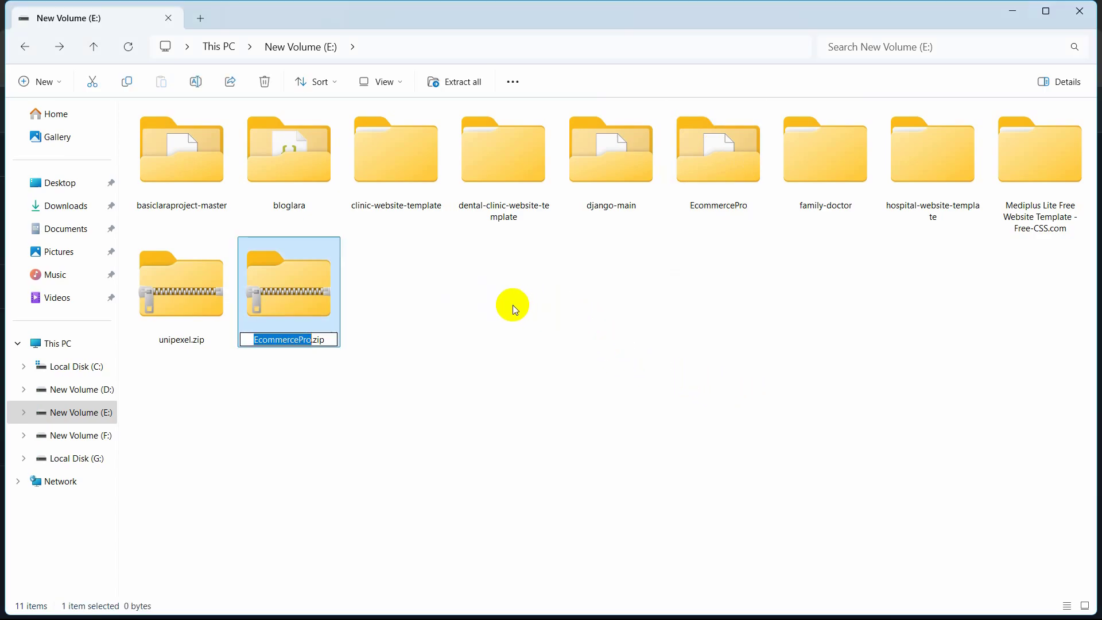
{"action": "left_click", "coordinate": [412, 319]}
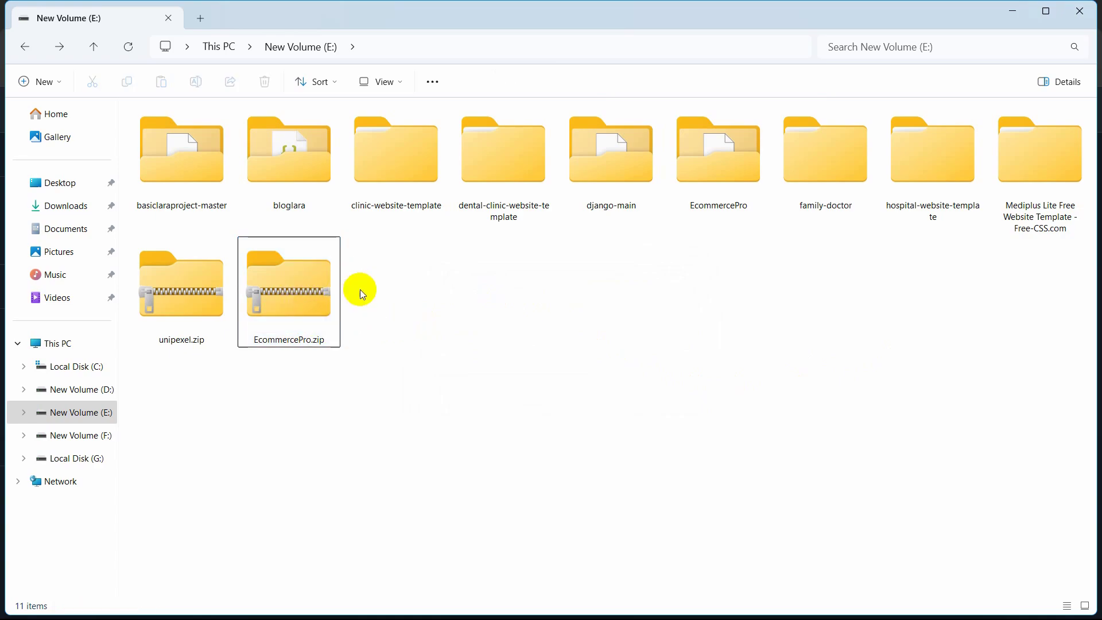
{"action": "left_click", "coordinate": [1011, 14]}
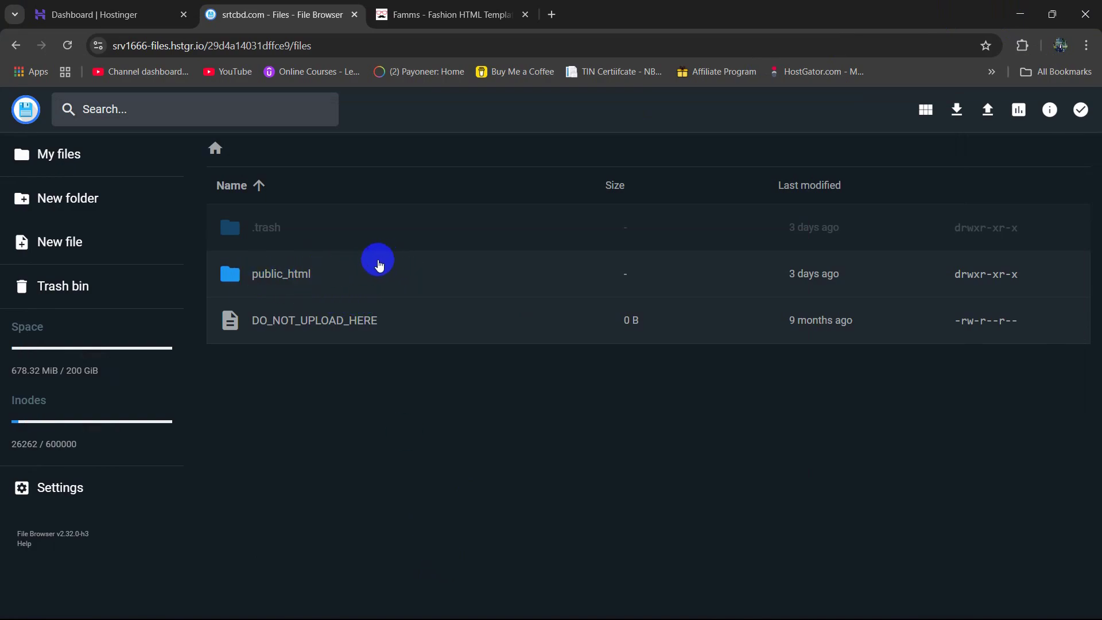
Upload EcommercePro.zip from New Volume (E:) into public_html
{"action": "double_click", "coordinate": [335, 270]}
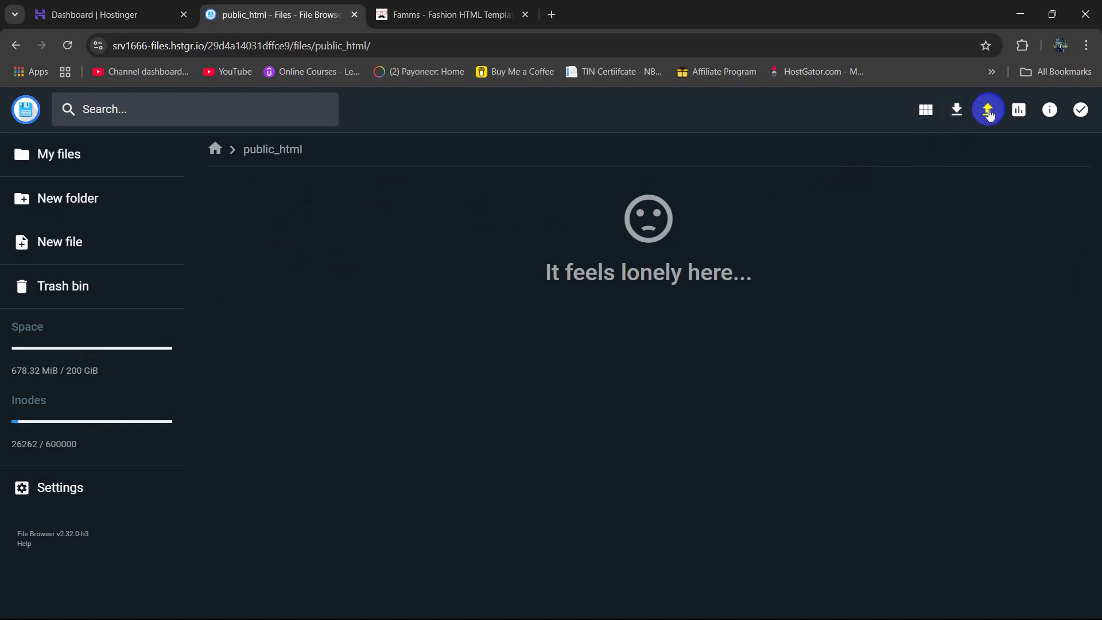
{"action": "left_click", "coordinate": [989, 112]}
{"action": "left_click", "coordinate": [488, 367]}
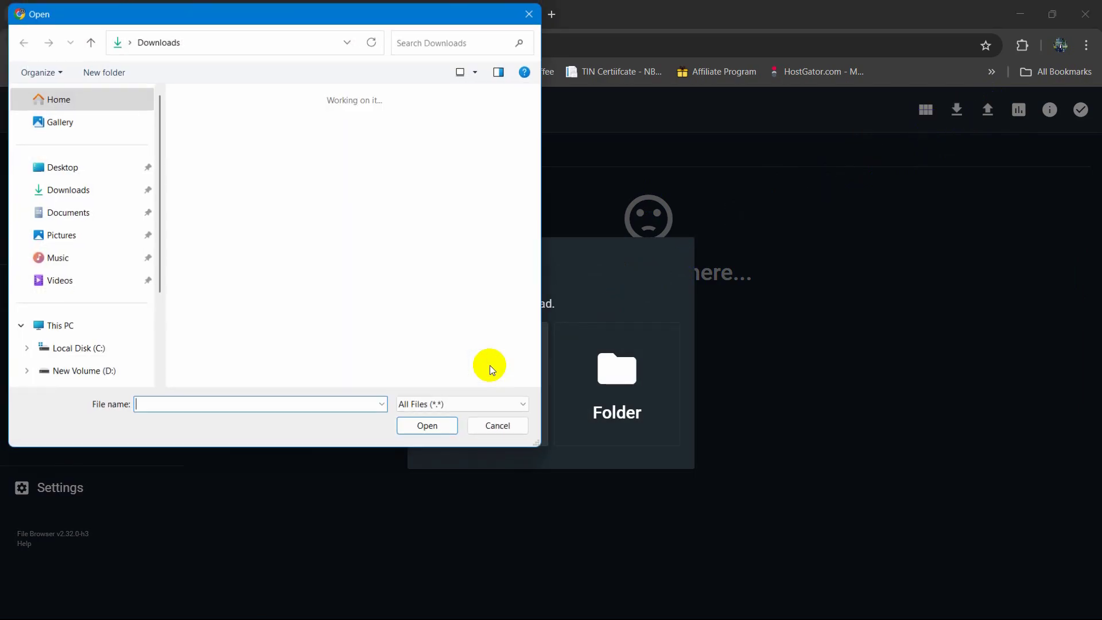
{"action": "scroll", "coordinate": [12, 247], "scroll_direction": "down", "scroll_amount": 2}
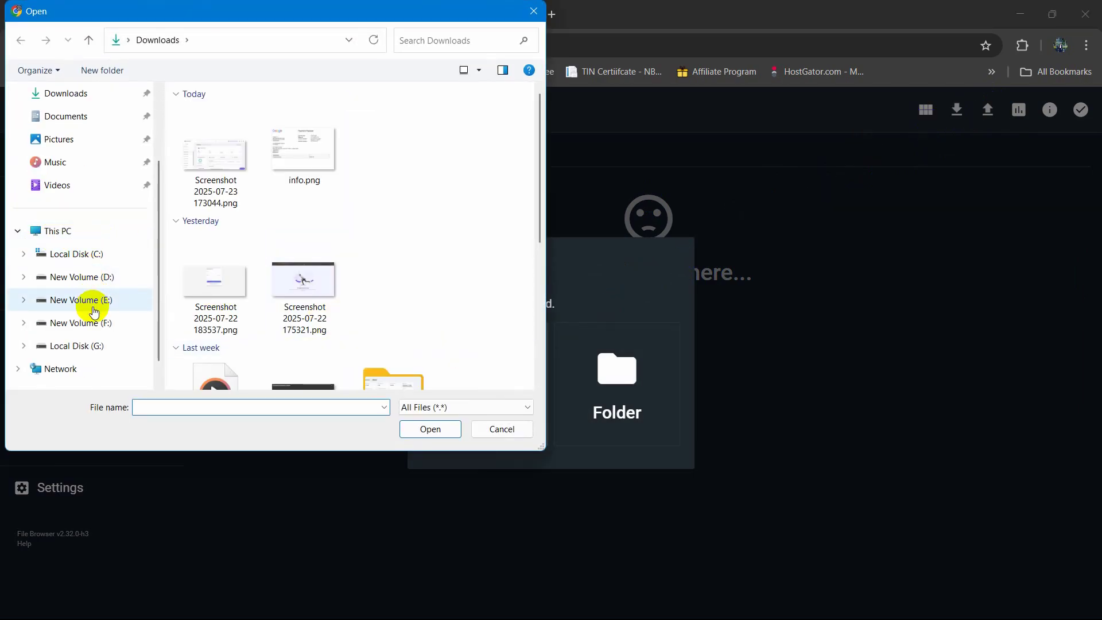
{"action": "left_click", "coordinate": [92, 305]}
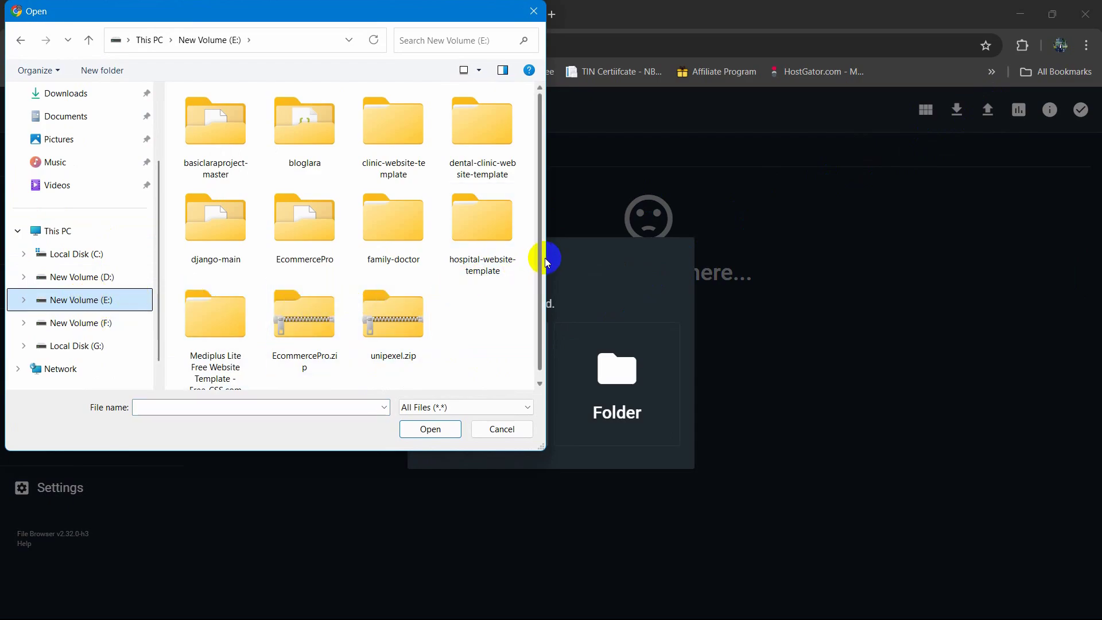
{"action": "left_click_drag", "start_coordinate": [546, 263], "coordinate": [635, 252]}
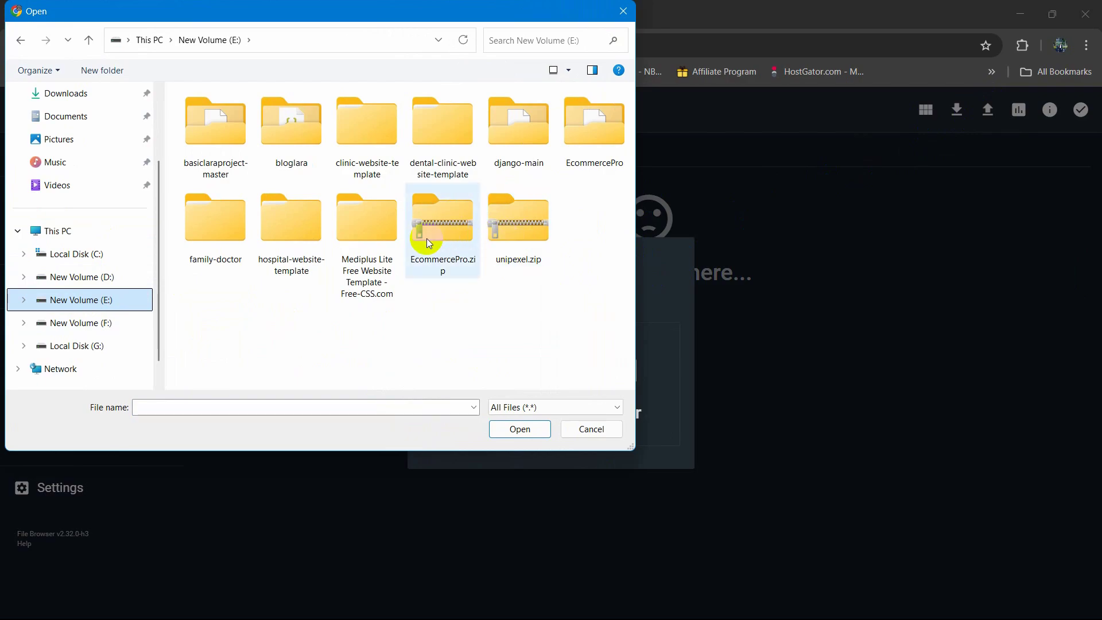
{"action": "left_click", "coordinate": [435, 226]}
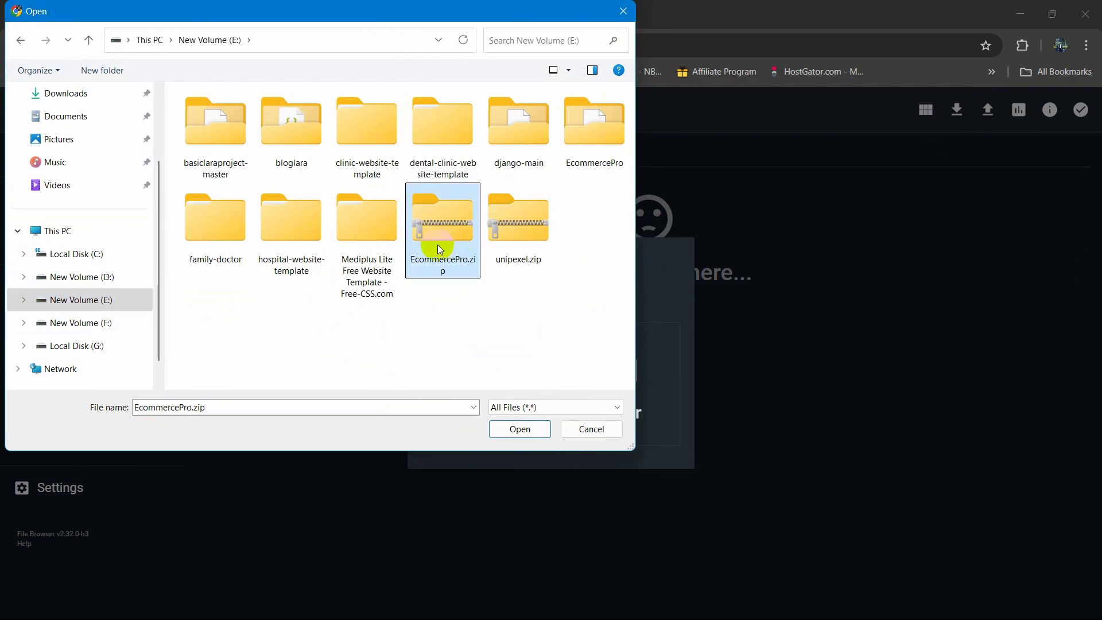
{"action": "left_click", "coordinate": [519, 431]}
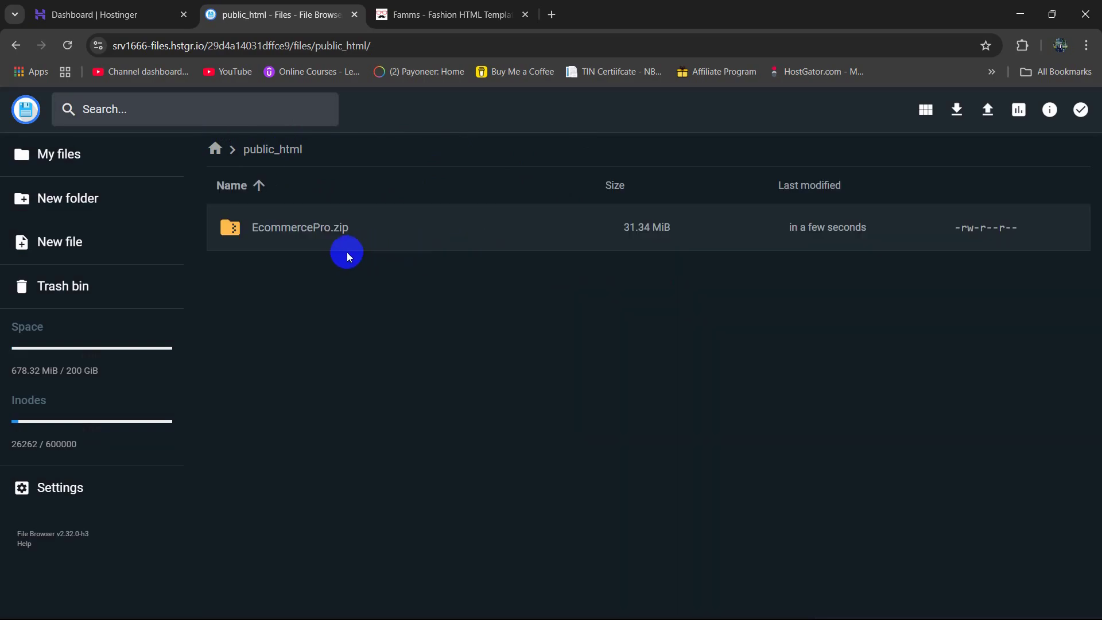
Extract EcommercePro.zip in public_html with / as the extraction folder name
{"action": "left_click", "coordinate": [418, 235]}
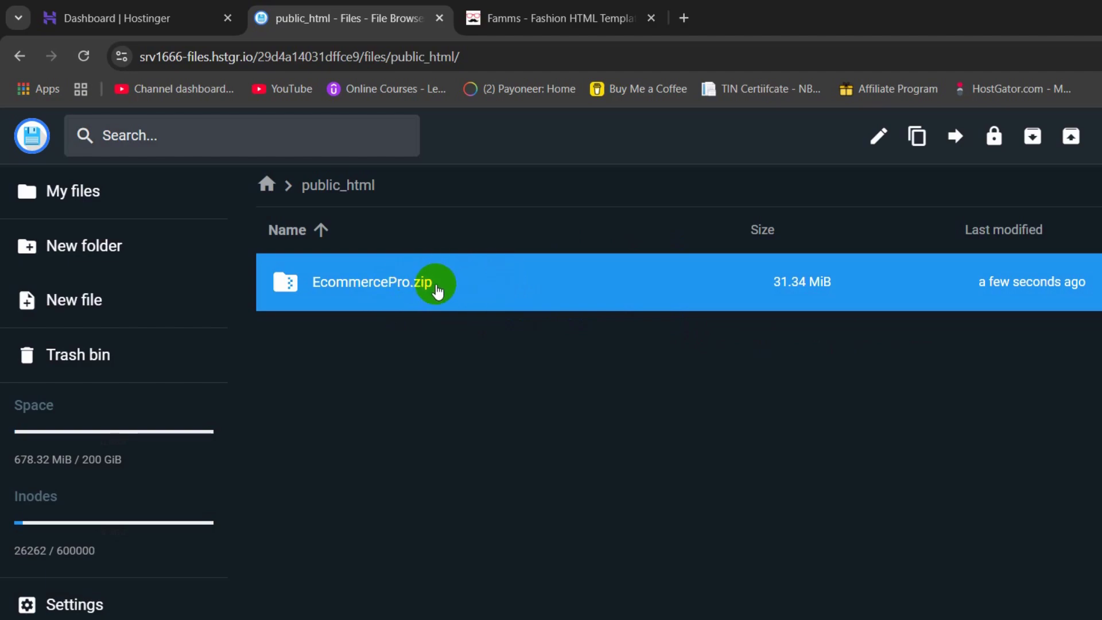
{"action": "right_click", "coordinate": [516, 275]}
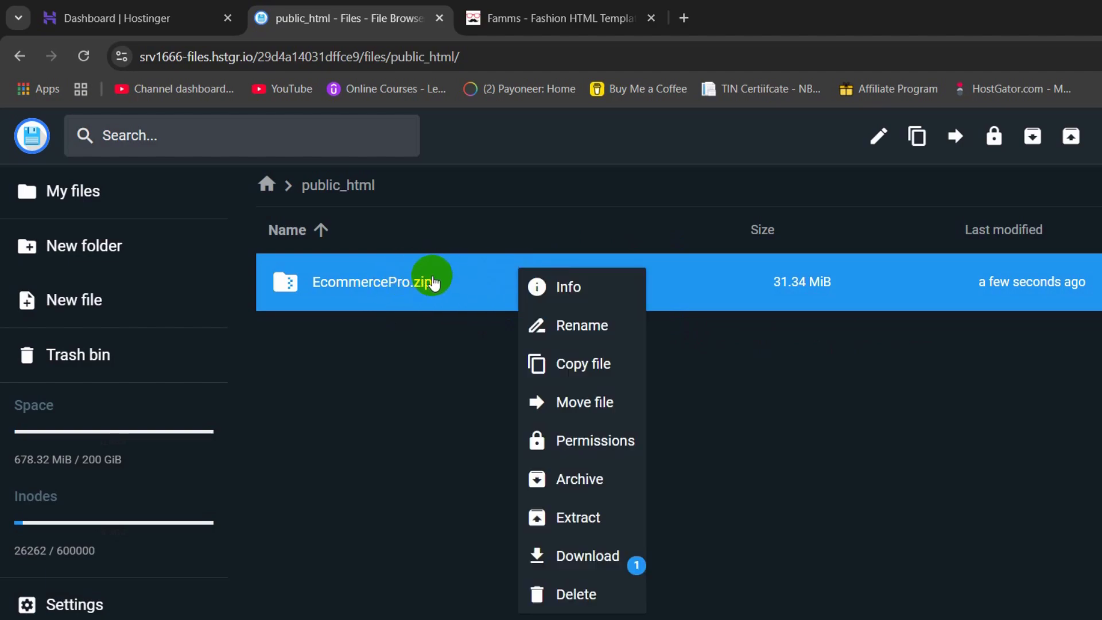
{"action": "left_click", "coordinate": [610, 523]}
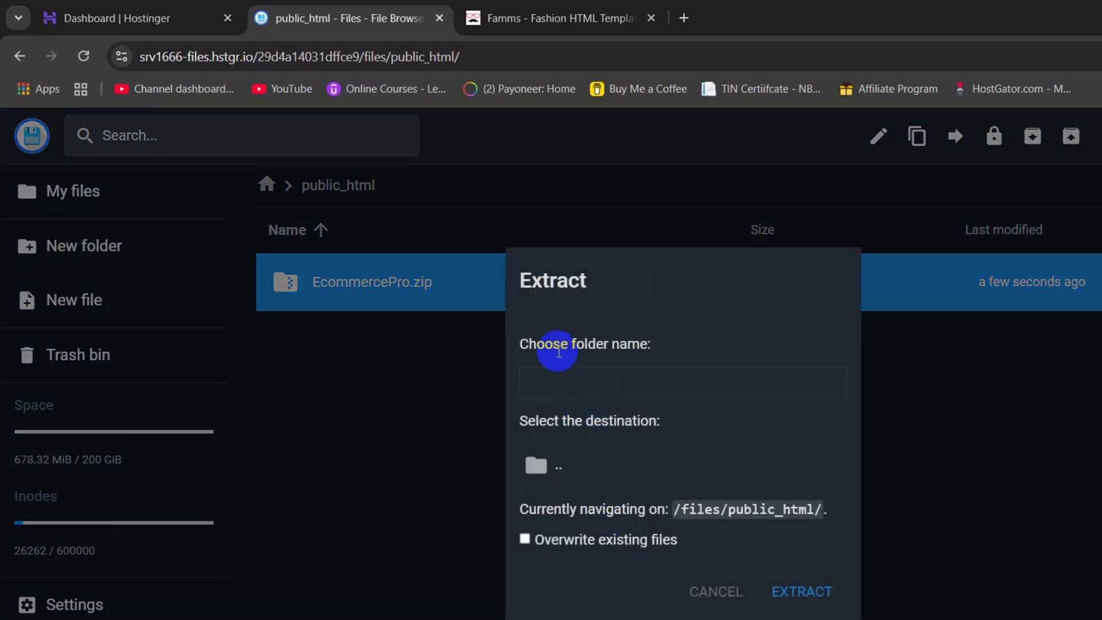
{"action": "left_click_drag", "start_coordinate": [558, 352], "coordinate": [644, 340]}
{"action": "left_click", "coordinate": [603, 382]}
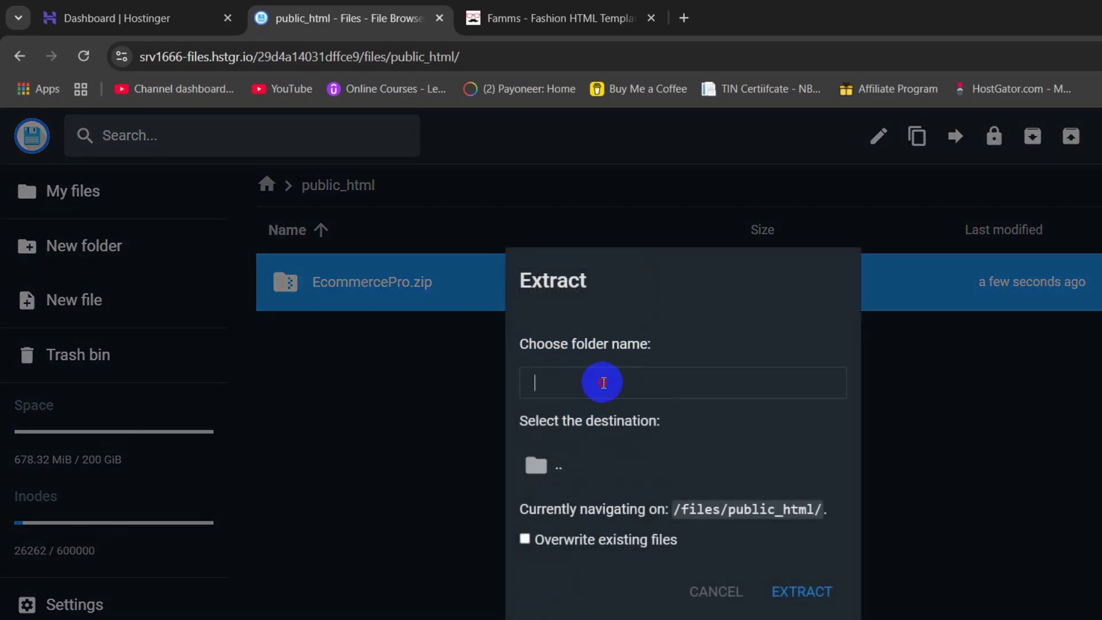
{"action": "type", "text": "/"}
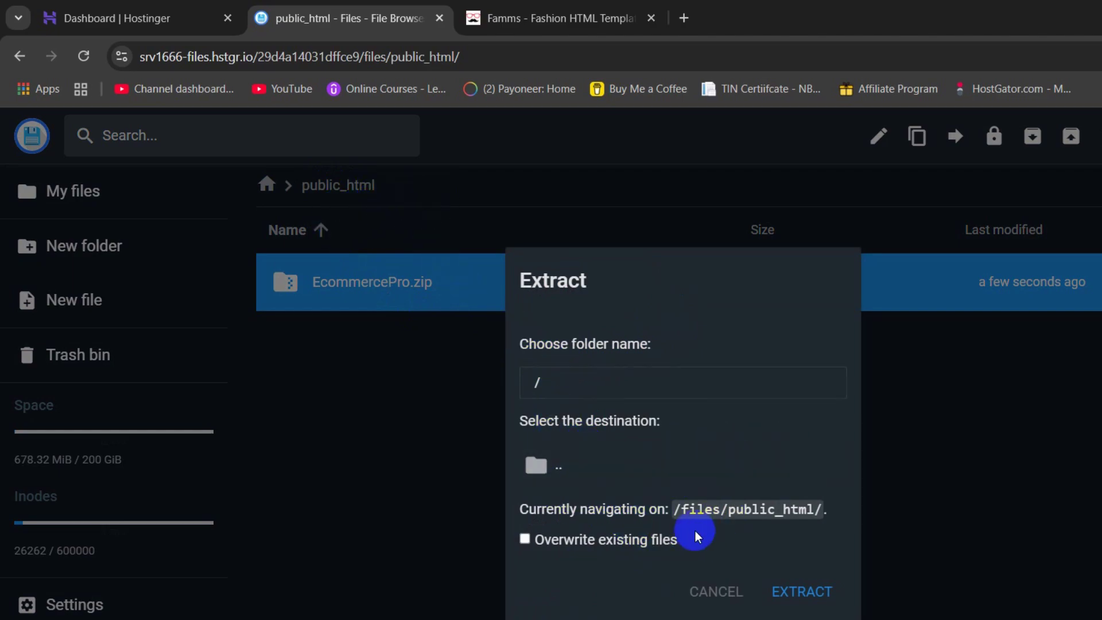
{"action": "left_click", "coordinate": [816, 595]}
{"action": "left_click", "coordinate": [394, 295]}
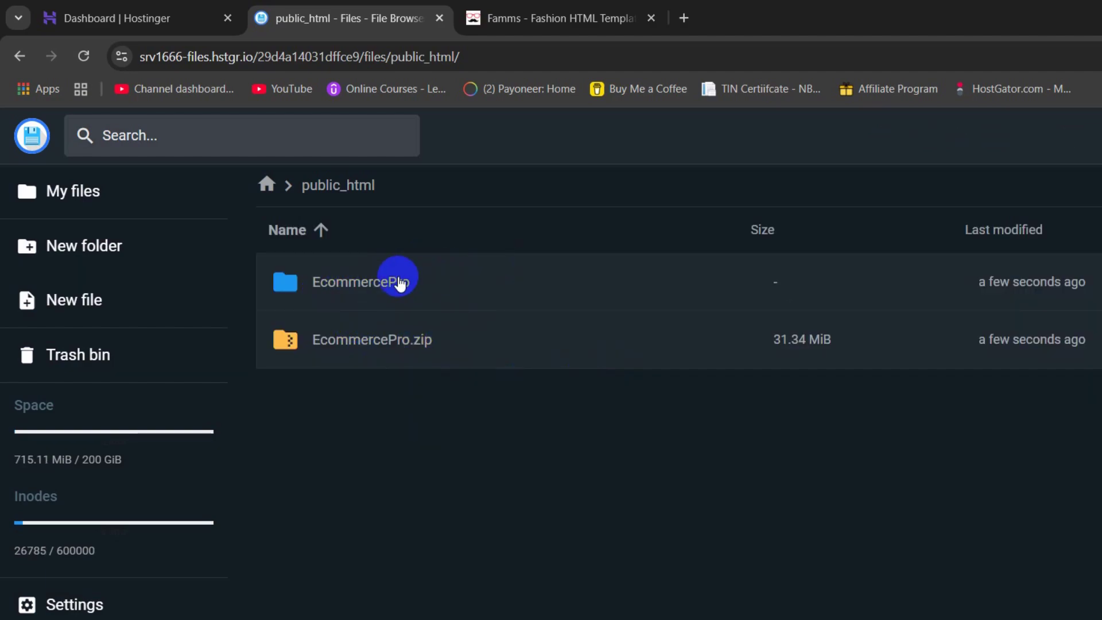
Open the extracted EcommercePro folder and look over its contents
{"action": "left_click", "coordinate": [435, 281]}
{"action": "double_click", "coordinate": [435, 281]}
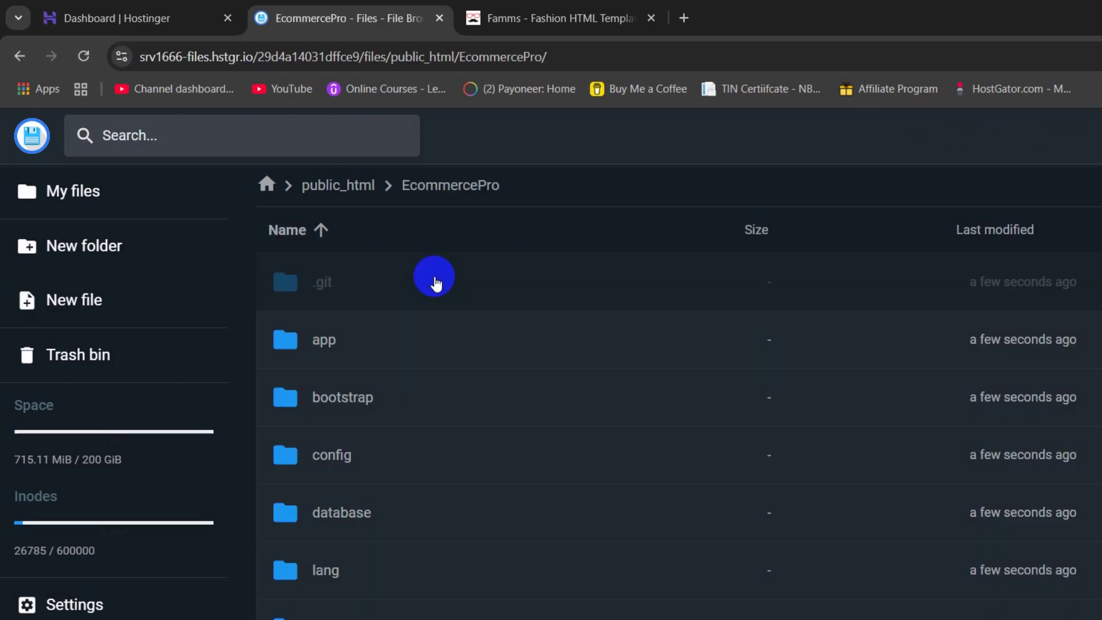
{"action": "scroll", "coordinate": [467, 308], "scroll_direction": "down", "scroll_amount": 10}
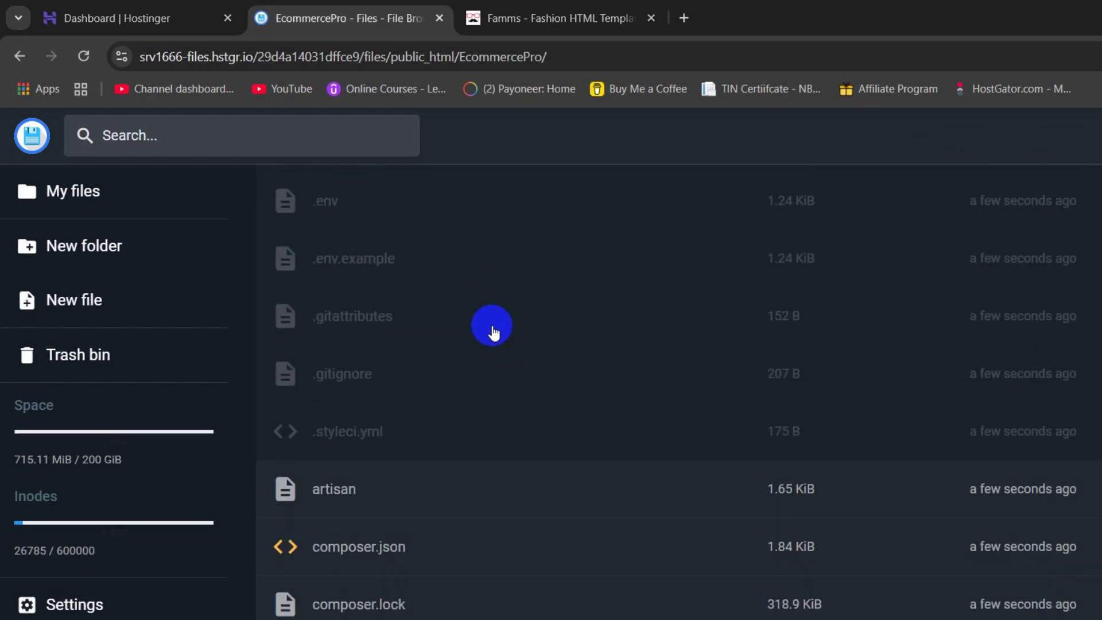
{"action": "scroll", "coordinate": [492, 327], "scroll_direction": "up", "scroll_amount": 10}
{"action": "scroll", "coordinate": [505, 344], "scroll_direction": "down", "scroll_amount": 15}
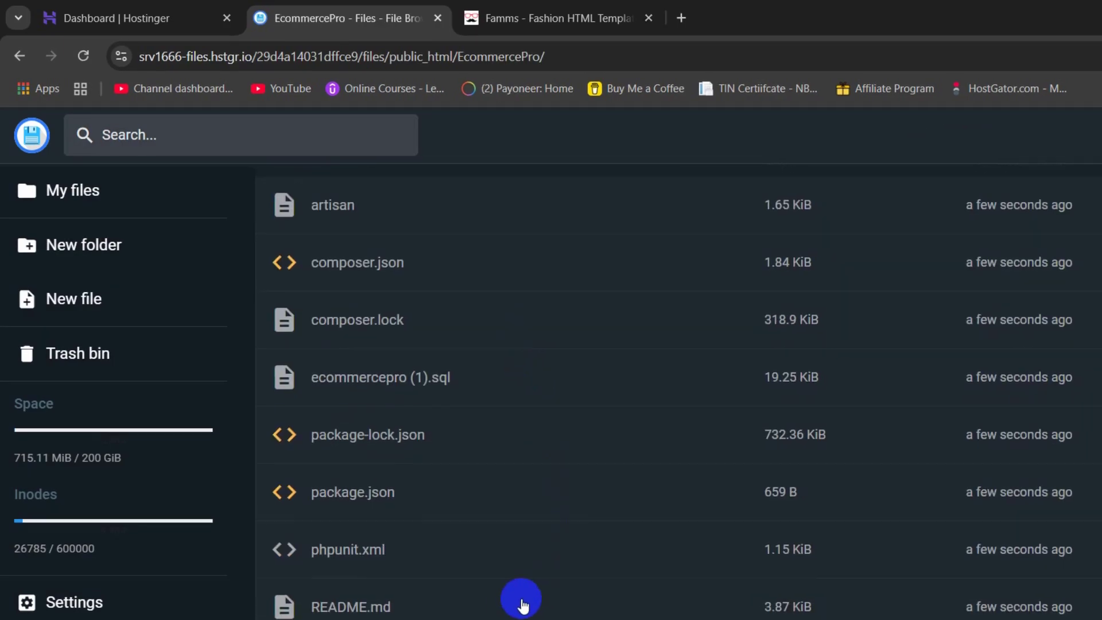
{"action": "scroll", "coordinate": [522, 574], "scroll_direction": "up", "scroll_amount": 10}
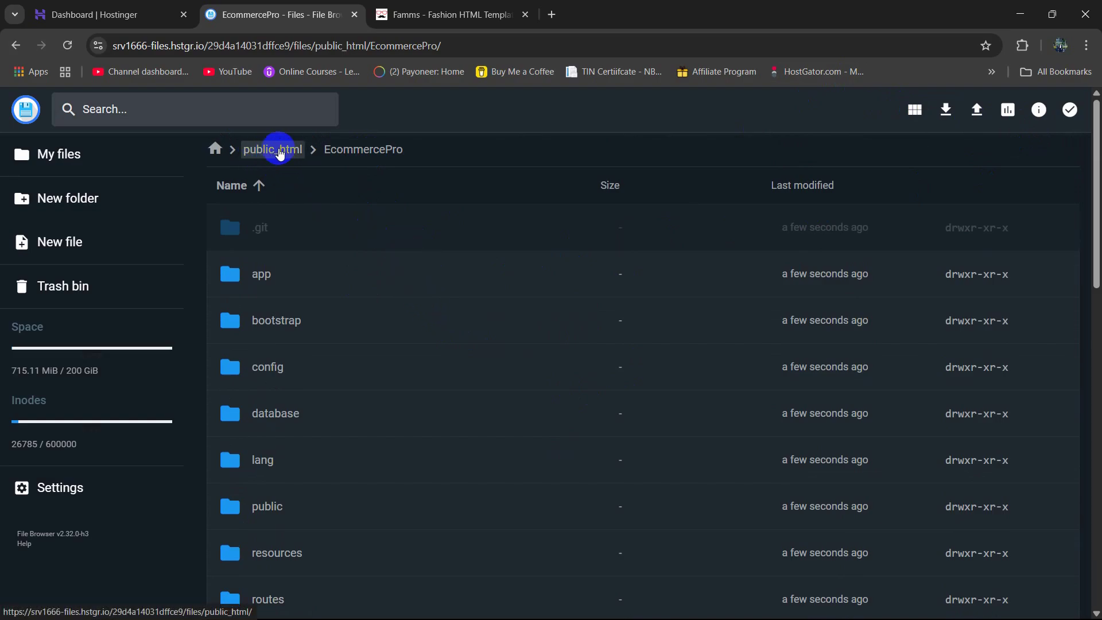
Turn on multiple selection and select app through vendor, plus .editorconfig and .env
{"action": "left_click", "coordinate": [1070, 115]}
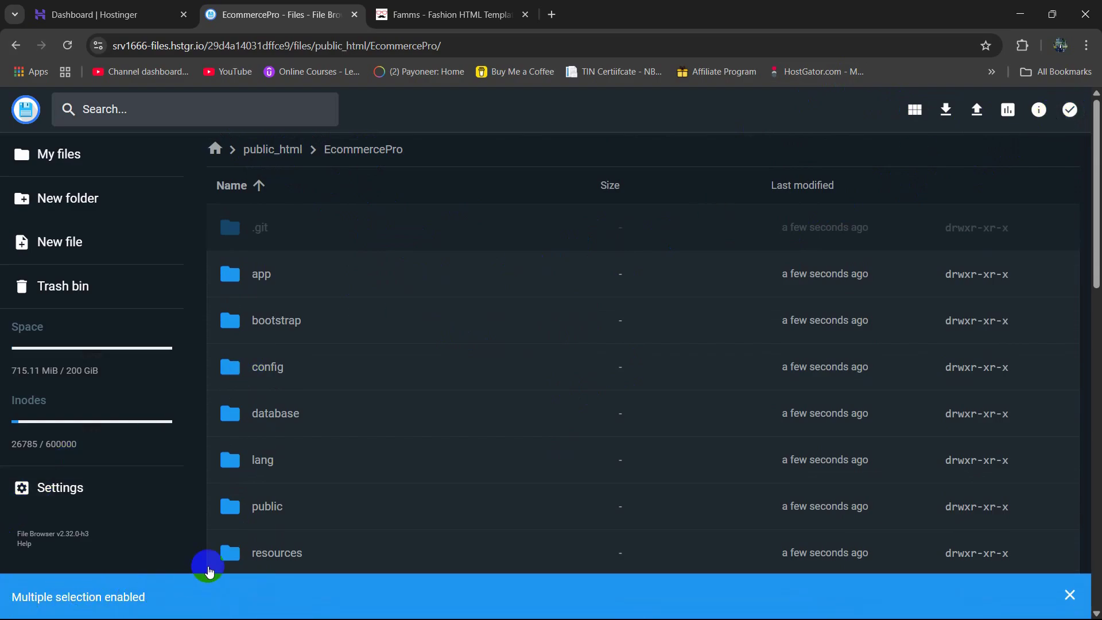
{"action": "left_click", "coordinate": [383, 323]}
{"action": "left_click", "coordinate": [373, 364]}
{"action": "scroll", "coordinate": [387, 347], "scroll_direction": "down", "scroll_amount": 2}
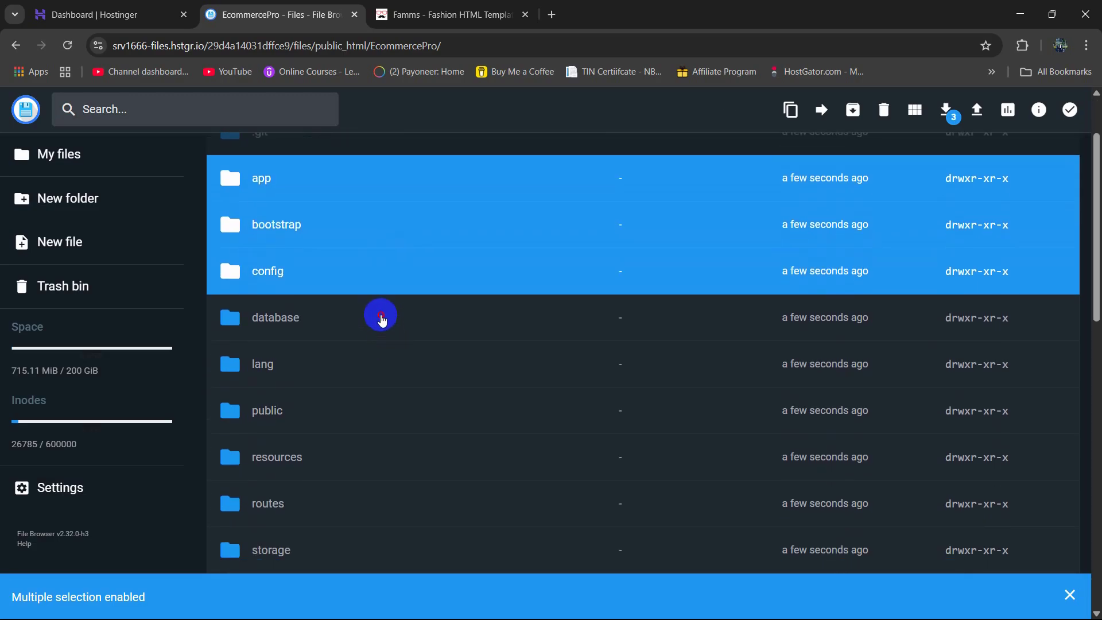
{"action": "left_click", "coordinate": [382, 317]}
{"action": "left_click", "coordinate": [368, 380]}
{"action": "left_click", "coordinate": [361, 415]}
{"action": "scroll", "coordinate": [431, 298], "scroll_direction": "down", "scroll_amount": 3}
{"action": "left_click", "coordinate": [421, 270]}
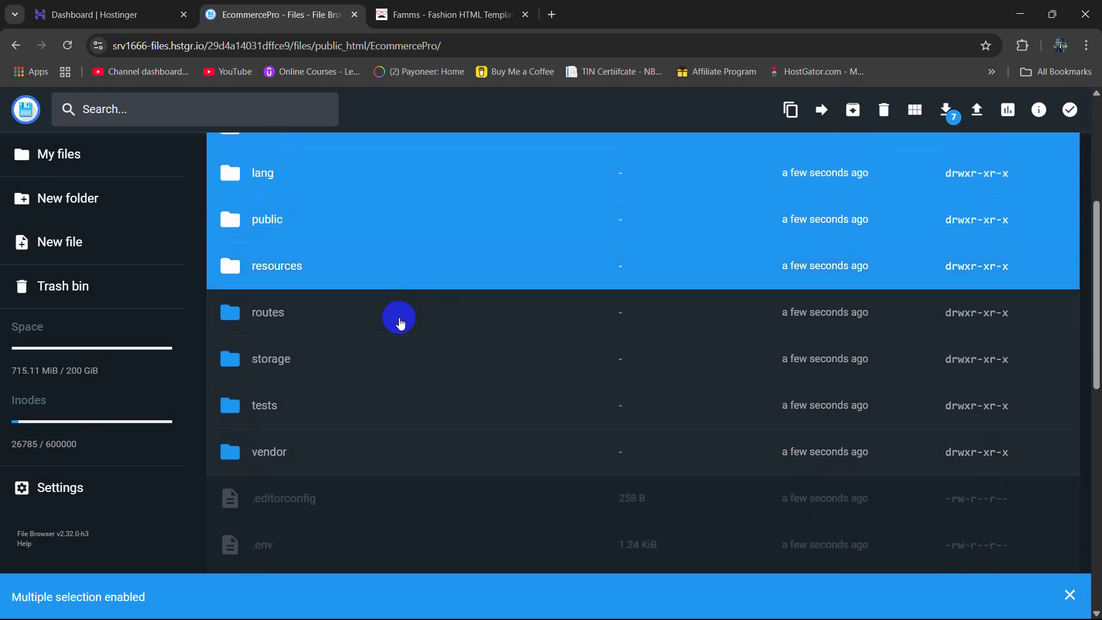
{"action": "left_click", "coordinate": [396, 315]}
{"action": "left_click", "coordinate": [385, 370]}
{"action": "left_click", "coordinate": [369, 399]}
{"action": "scroll", "coordinate": [394, 315], "scroll_direction": "down", "scroll_amount": 3}
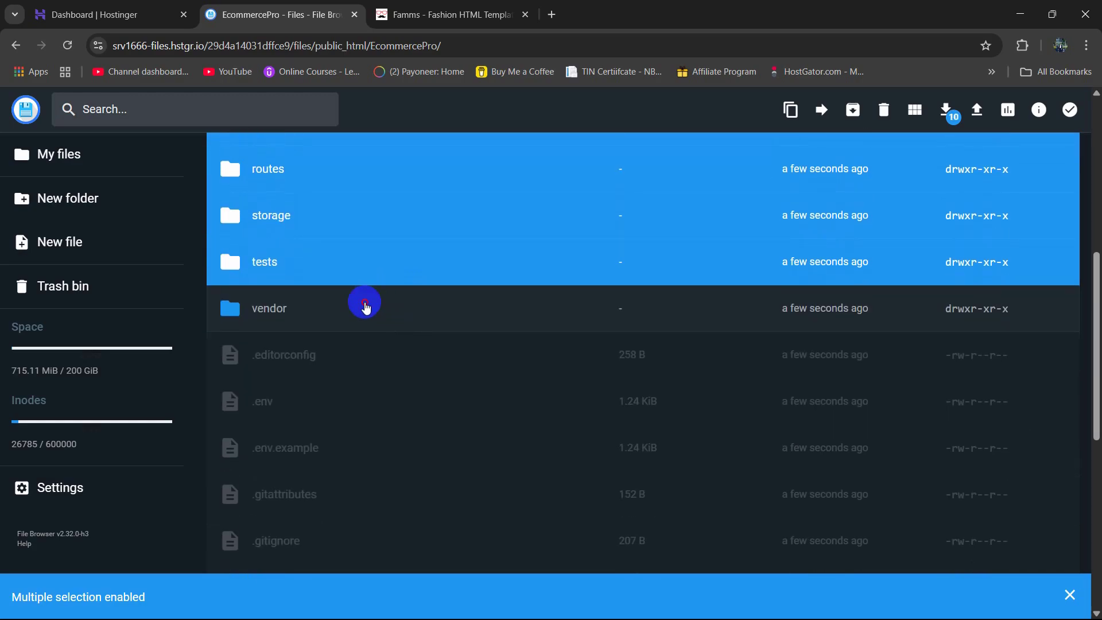
{"action": "left_click", "coordinate": [365, 308]}
{"action": "left_click", "coordinate": [365, 361]}
{"action": "left_click", "coordinate": [357, 401]}
Add the remaining files, .env.example through tailwind.config.js, to the selection
{"action": "scroll", "coordinate": [411, 364], "scroll_direction": "down", "scroll_amount": 3}
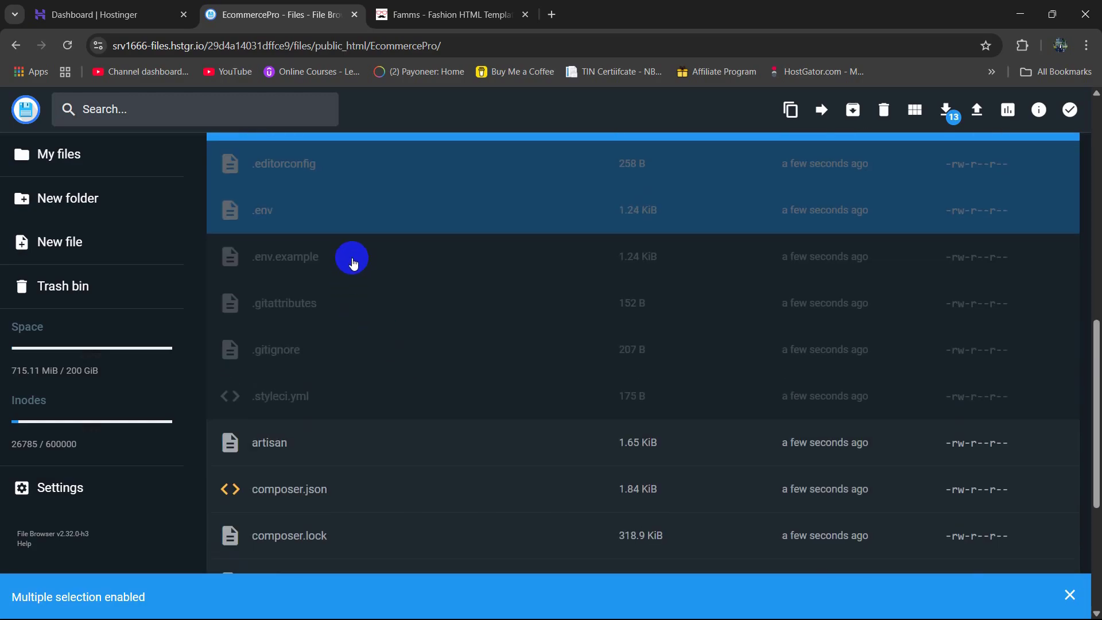
{"action": "left_click", "coordinate": [352, 260]}
{"action": "left_click", "coordinate": [368, 314]}
{"action": "left_click", "coordinate": [360, 352]}
{"action": "left_click", "coordinate": [347, 395]}
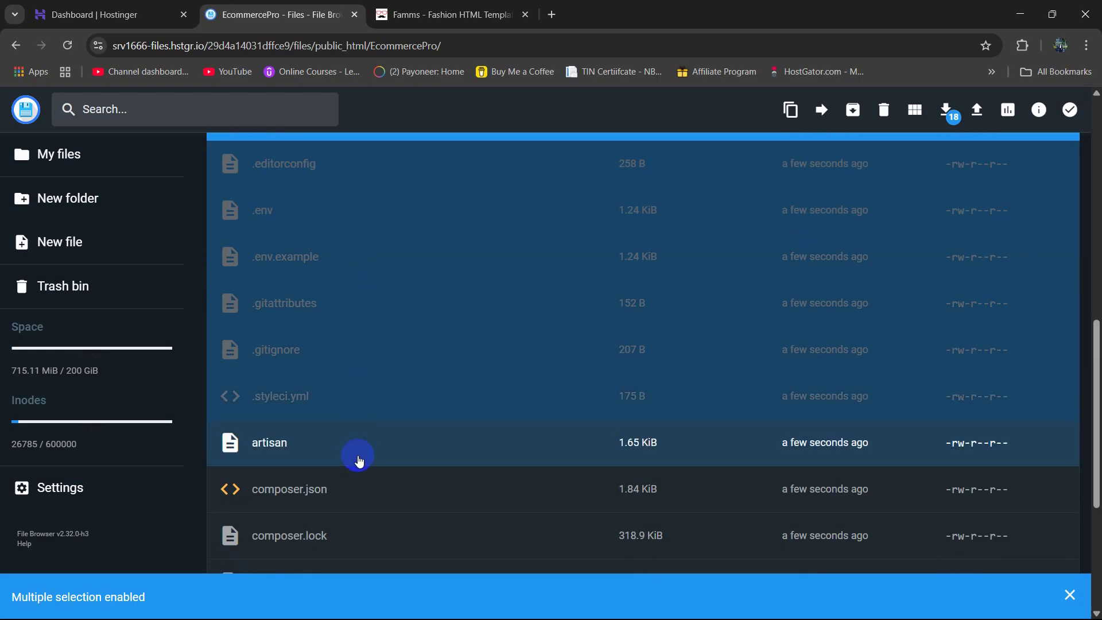
{"action": "left_click", "coordinate": [359, 453]}
{"action": "scroll", "coordinate": [411, 389], "scroll_direction": "down", "scroll_amount": 4}
{"action": "left_click", "coordinate": [370, 254]}
{"action": "left_click", "coordinate": [371, 297]}
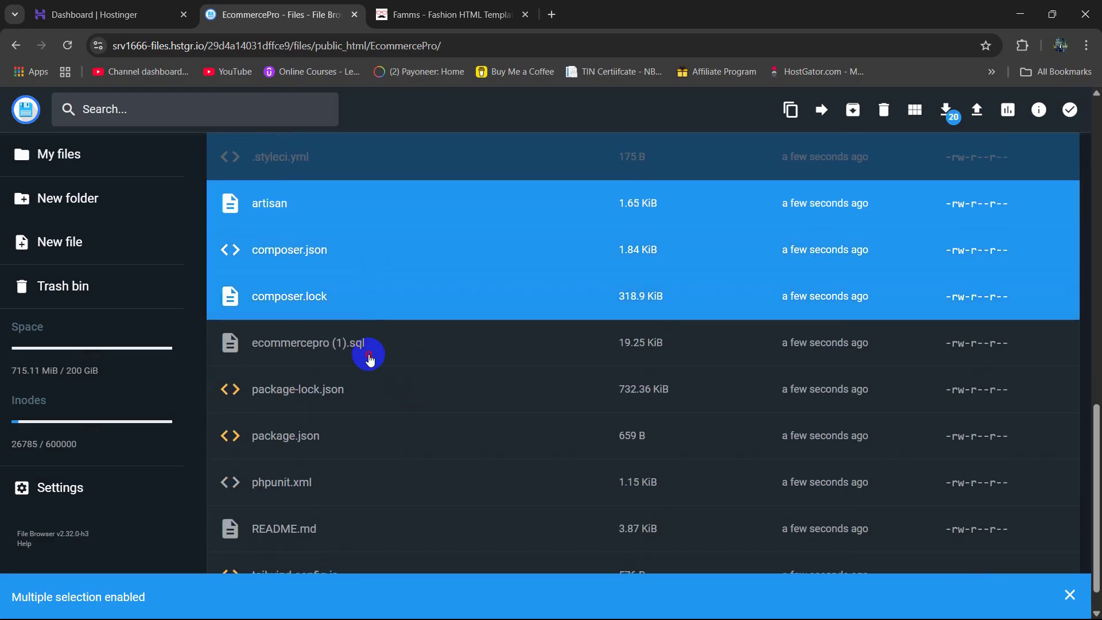
{"action": "left_click", "coordinate": [367, 353]}
{"action": "left_click", "coordinate": [366, 396]}
{"action": "left_click", "coordinate": [356, 434]}
{"action": "left_click", "coordinate": [353, 484]}
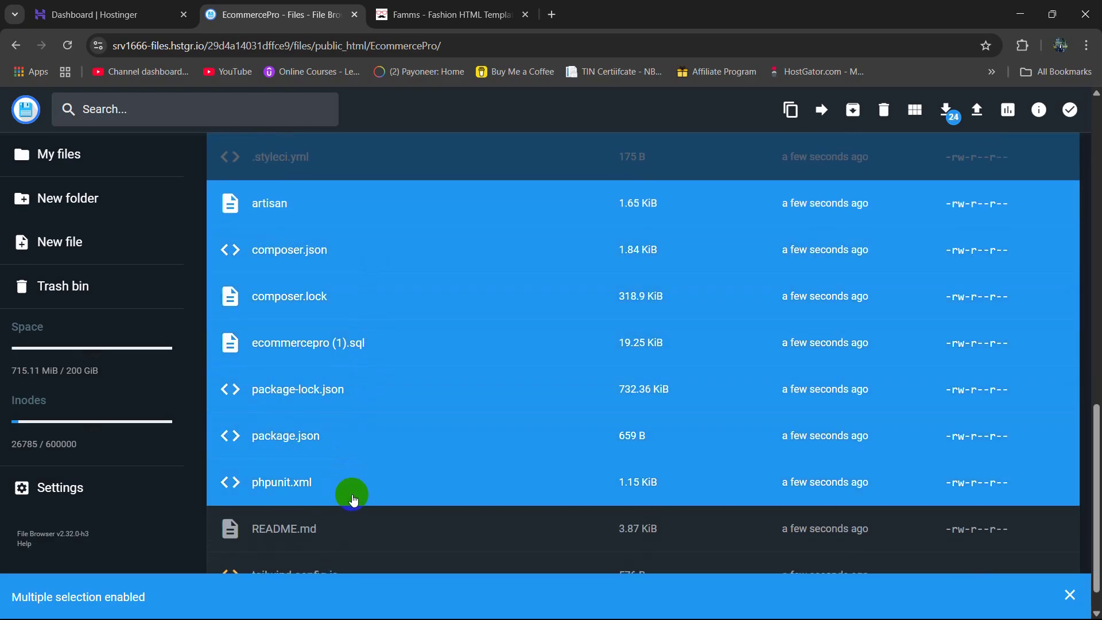
{"action": "scroll", "coordinate": [385, 495], "scroll_direction": "down", "scroll_amount": 1}
{"action": "left_click", "coordinate": [386, 495]}
{"action": "left_click", "coordinate": [364, 538]}
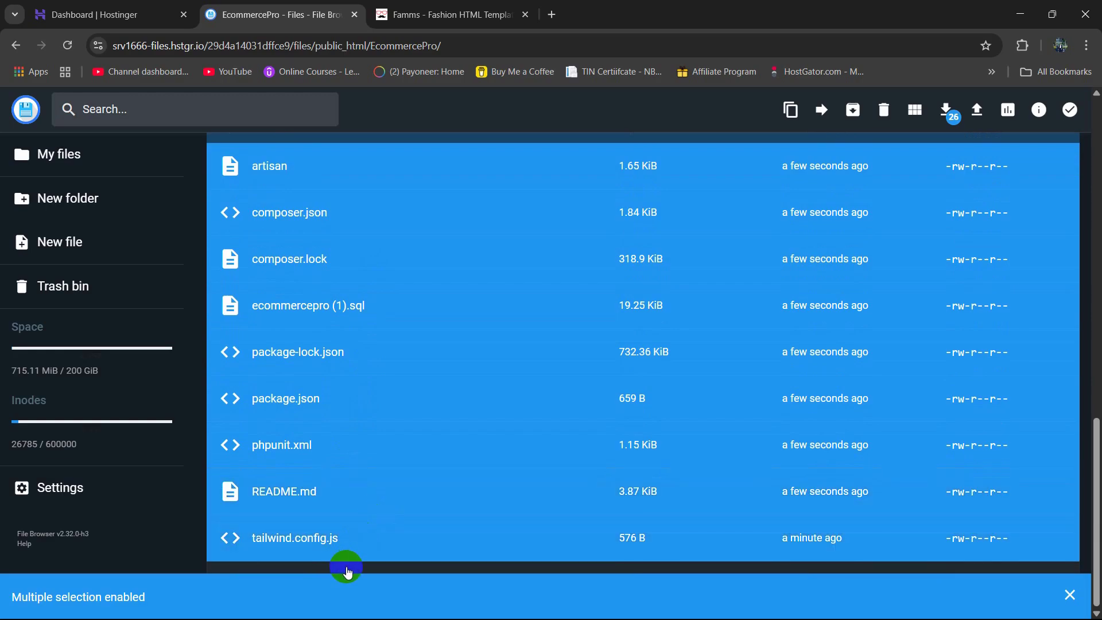
{"action": "scroll", "coordinate": [803, 282], "scroll_direction": "up", "scroll_amount": 15}
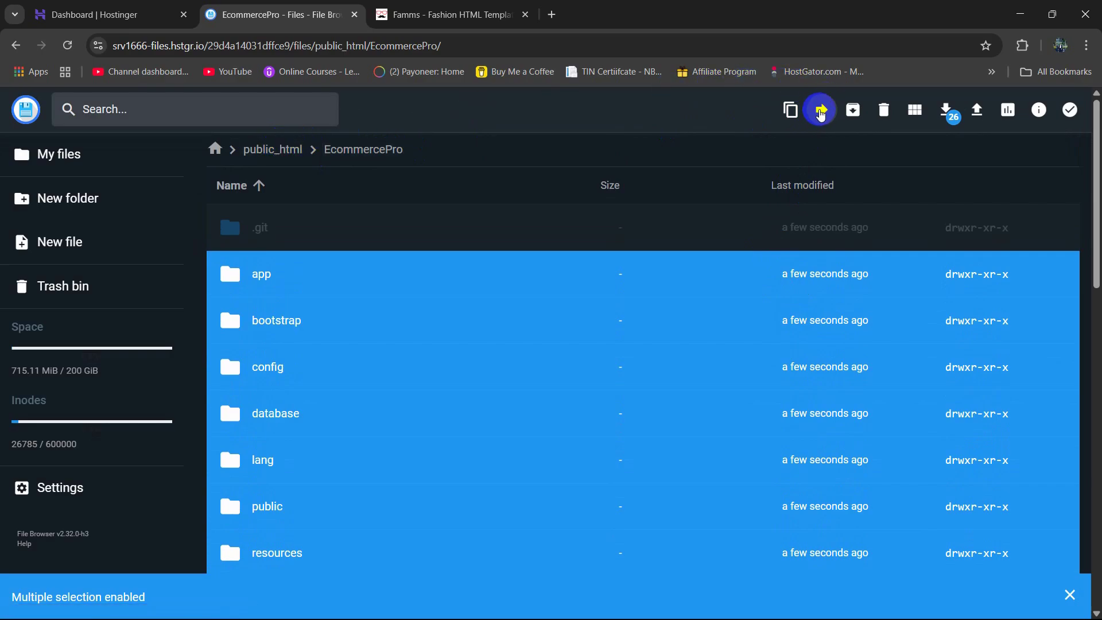
Move the selected project items from EcommercePro up to the .. parent folder, public_html
{"action": "left_click", "coordinate": [822, 111]}
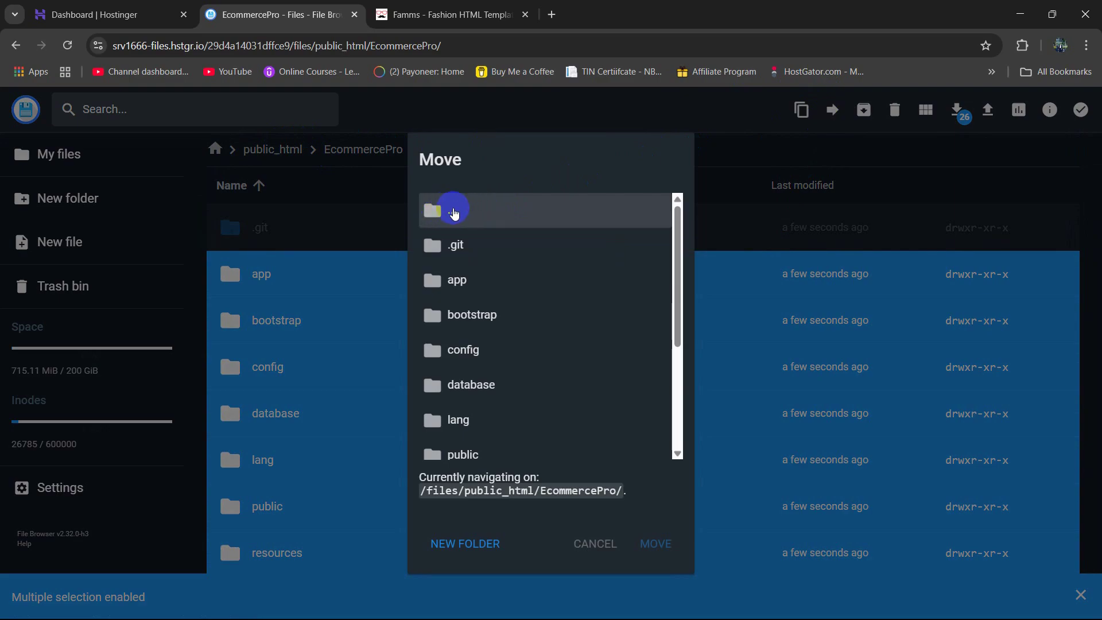
{"action": "left_click", "coordinate": [466, 212]}
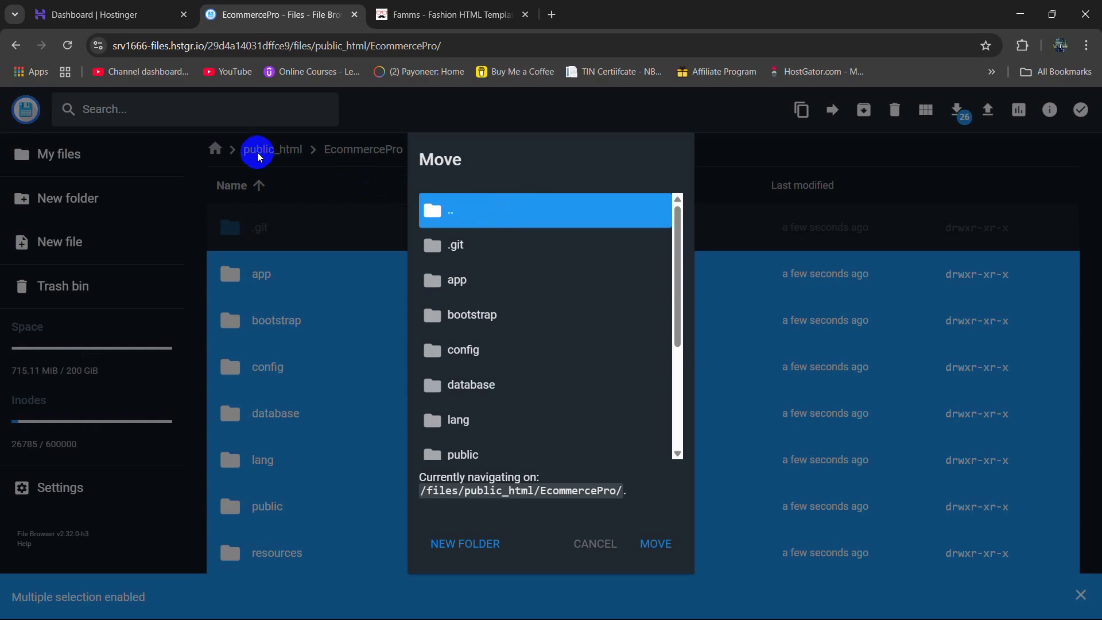
{"action": "left_click", "coordinate": [519, 211]}
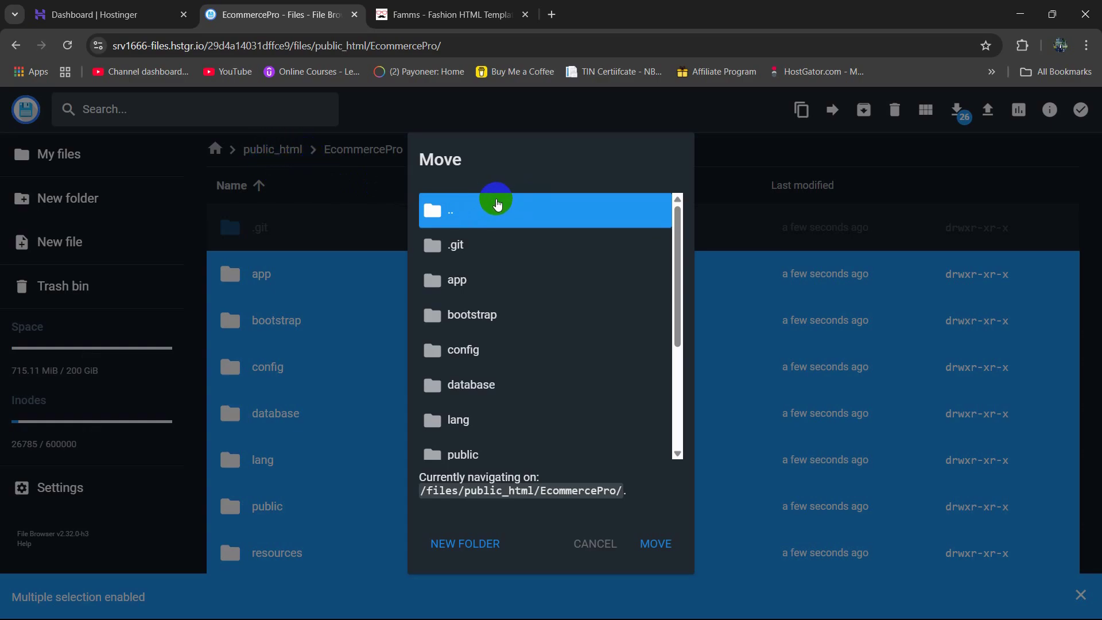
{"action": "left_click", "coordinate": [658, 548]}
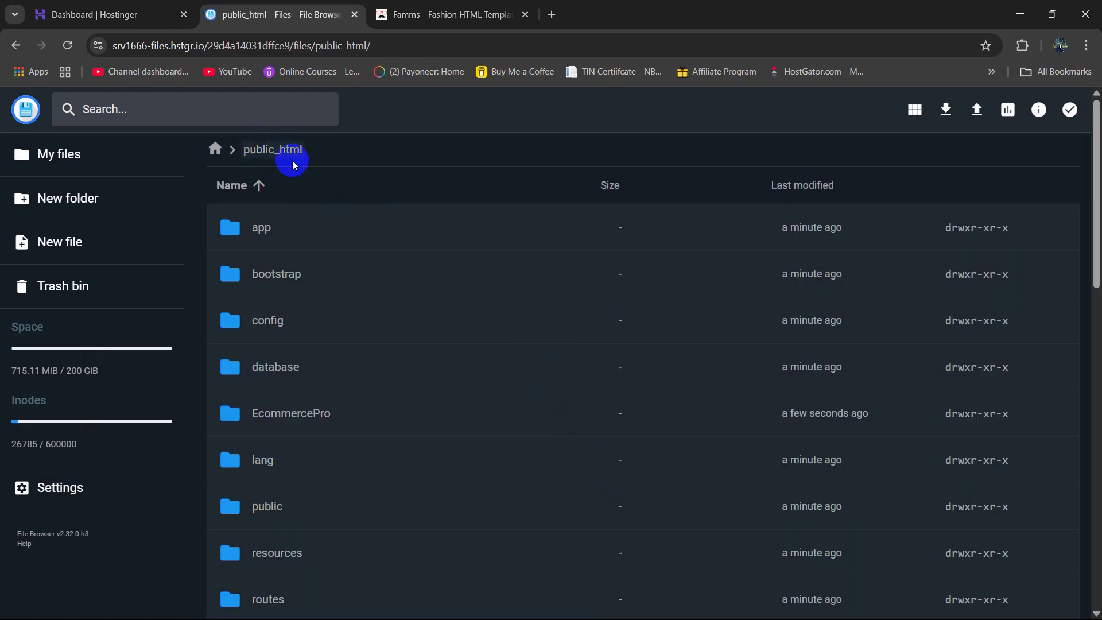
{"action": "left_click", "coordinate": [217, 152]}
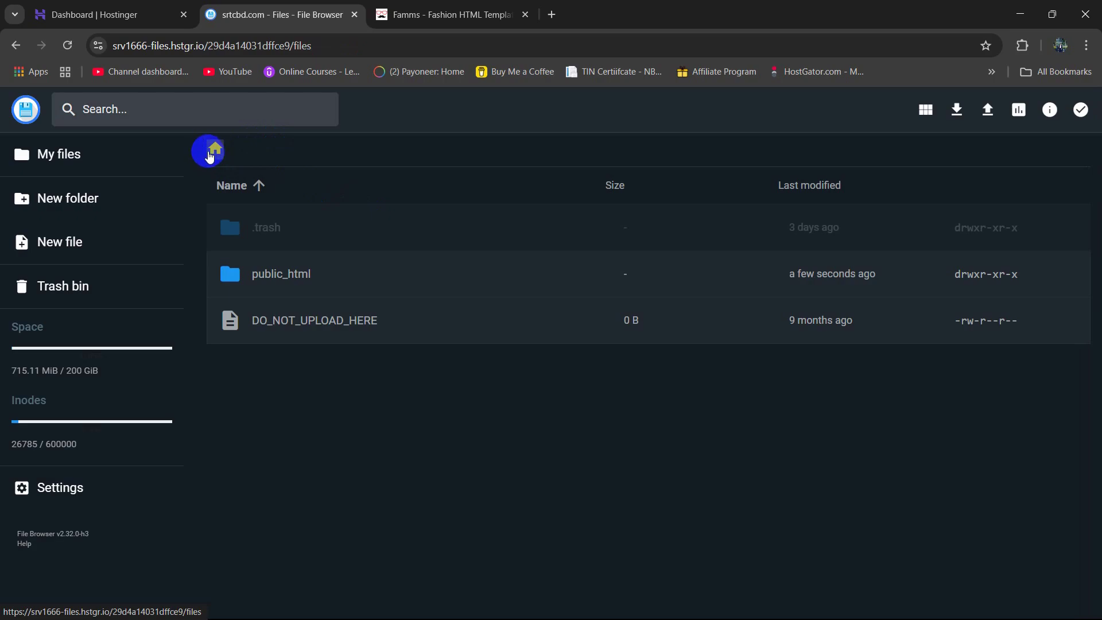
Delete EcommercePro.zip from public_html, skipping the trash bin
{"action": "double_click", "coordinate": [336, 272]}
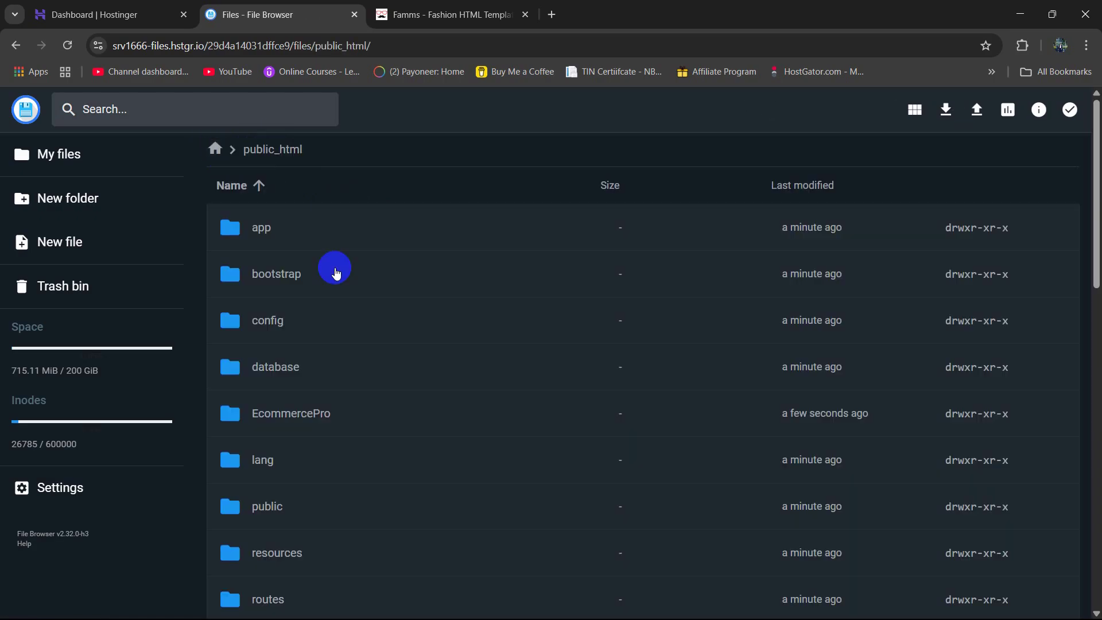
{"action": "scroll", "coordinate": [332, 247], "scroll_direction": "down", "scroll_amount": 7}
{"action": "scroll", "coordinate": [340, 241], "scroll_direction": "down", "scroll_amount": 9}
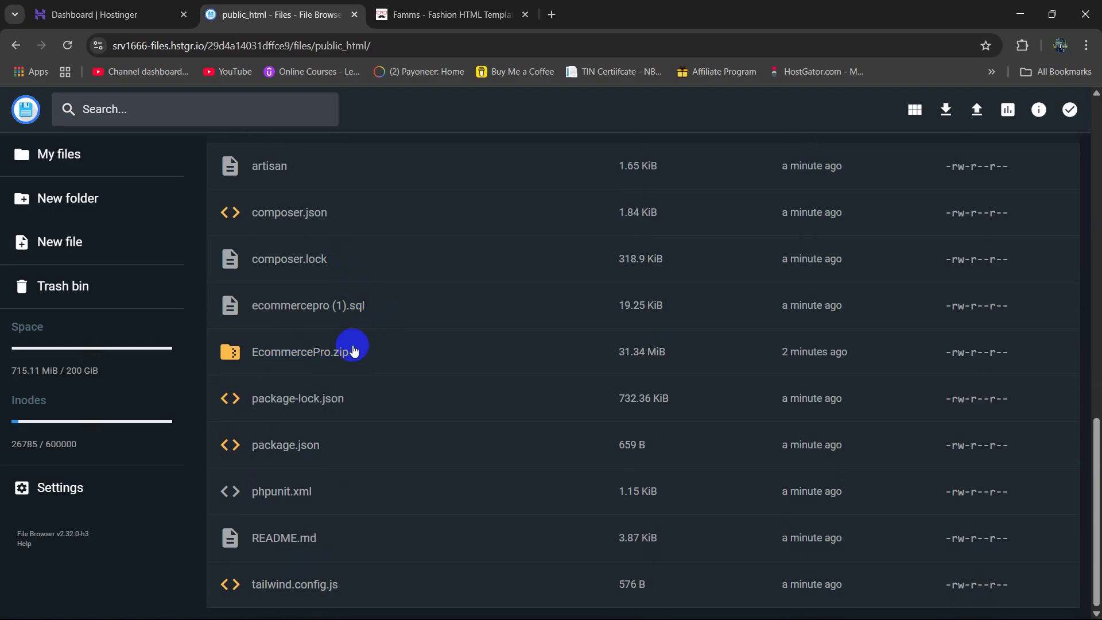
{"action": "left_click", "coordinate": [354, 351]}
{"action": "right_click", "coordinate": [383, 351]}
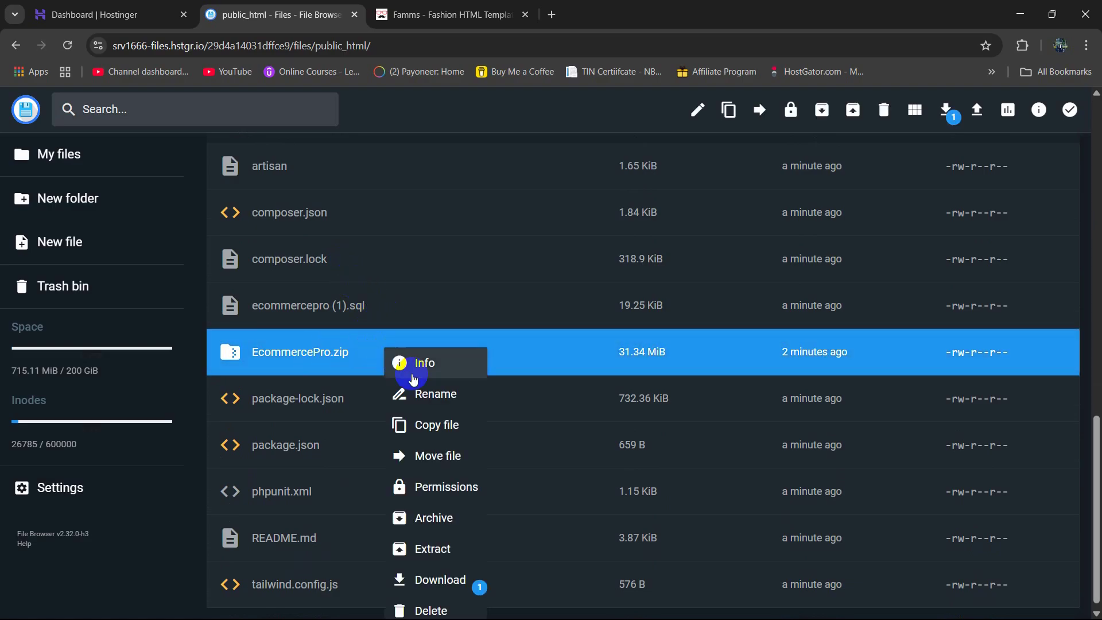
{"action": "left_click", "coordinate": [425, 604]}
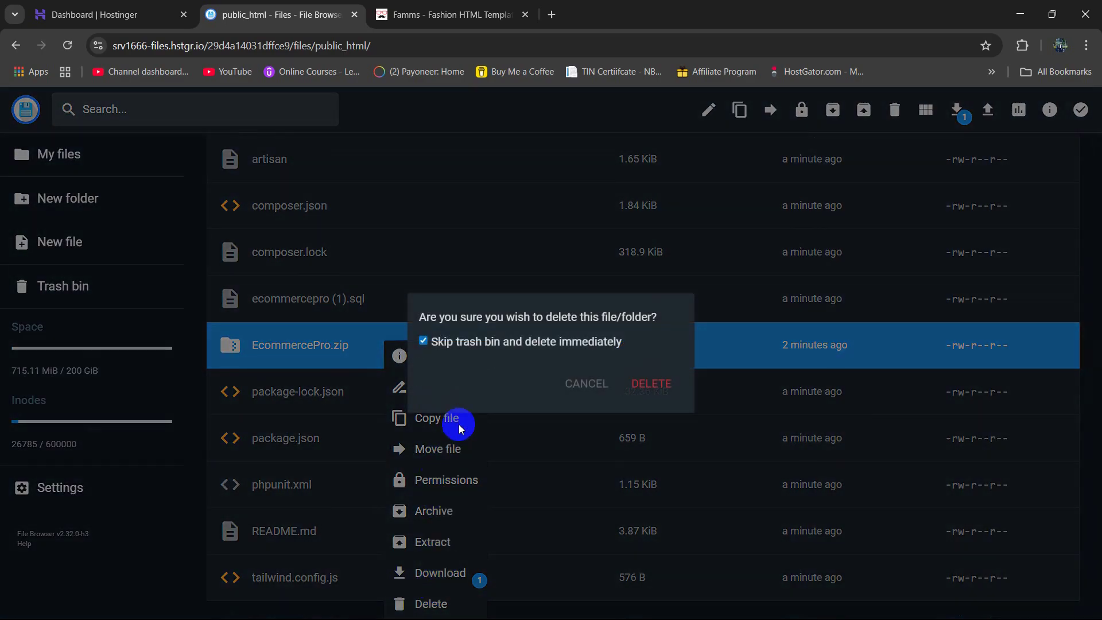
{"action": "left_click", "coordinate": [640, 387]}
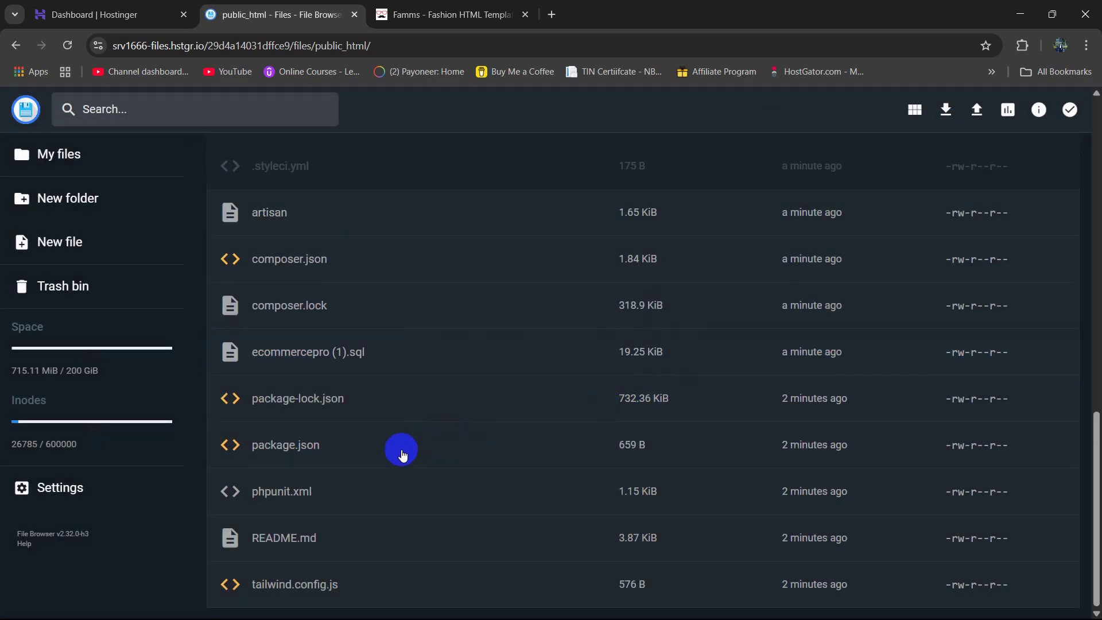
{"action": "scroll", "coordinate": [402, 455], "scroll_direction": "up", "scroll_amount": 15}
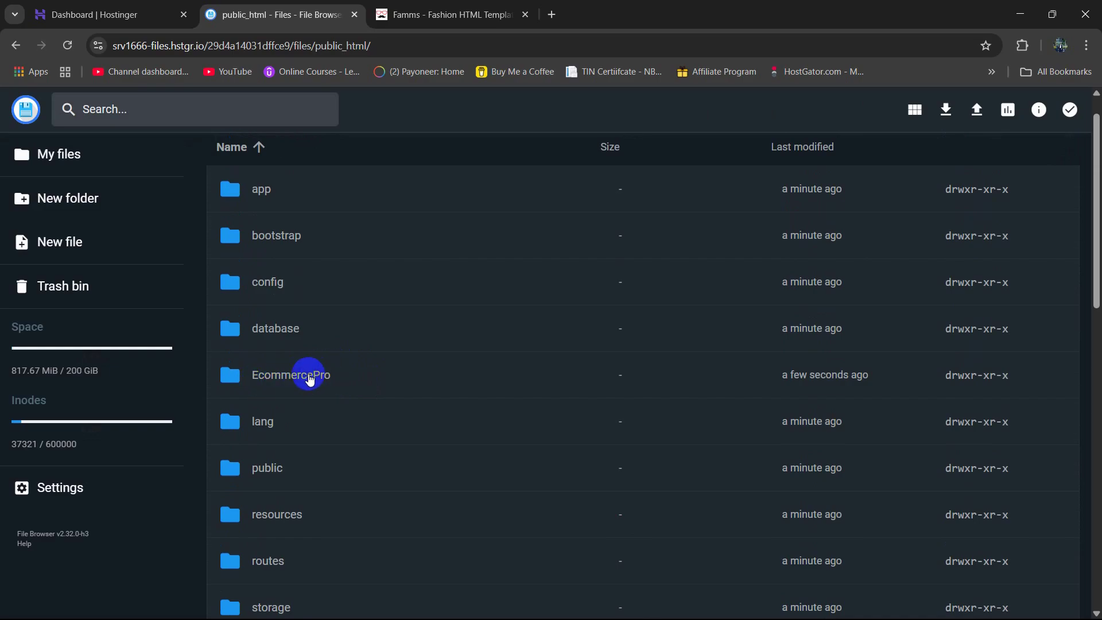
Move webpack.mix.js from EcommercePro up into public_html
{"action": "double_click", "coordinate": [370, 375]}
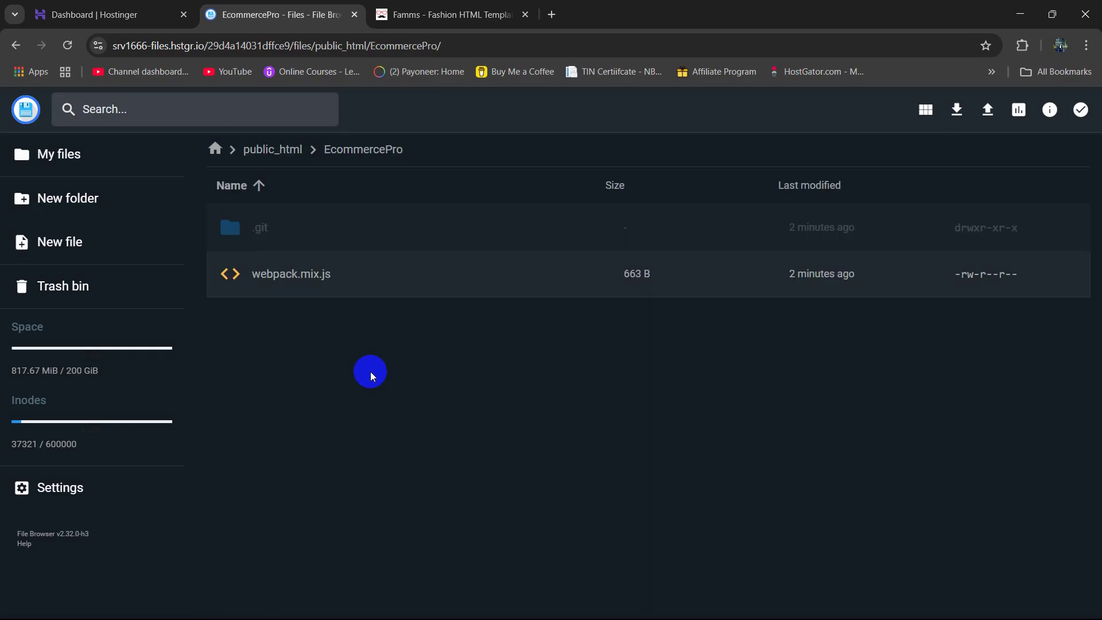
{"action": "left_click", "coordinate": [389, 280]}
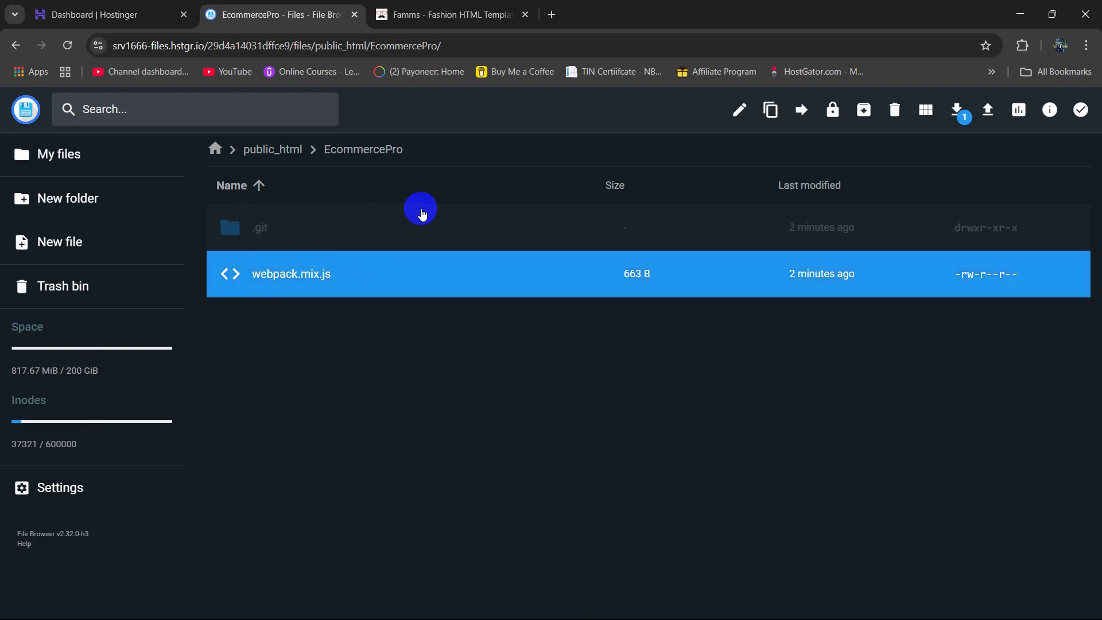
{"action": "left_click", "coordinate": [802, 110]}
{"action": "left_click", "coordinate": [478, 315]}
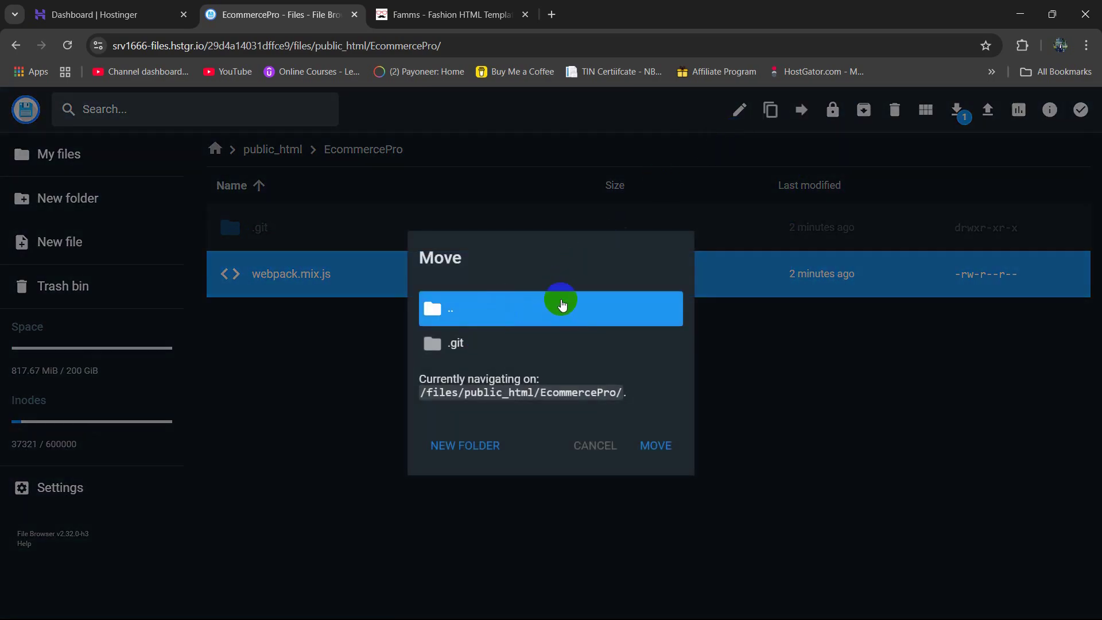
{"action": "left_click", "coordinate": [660, 447]}
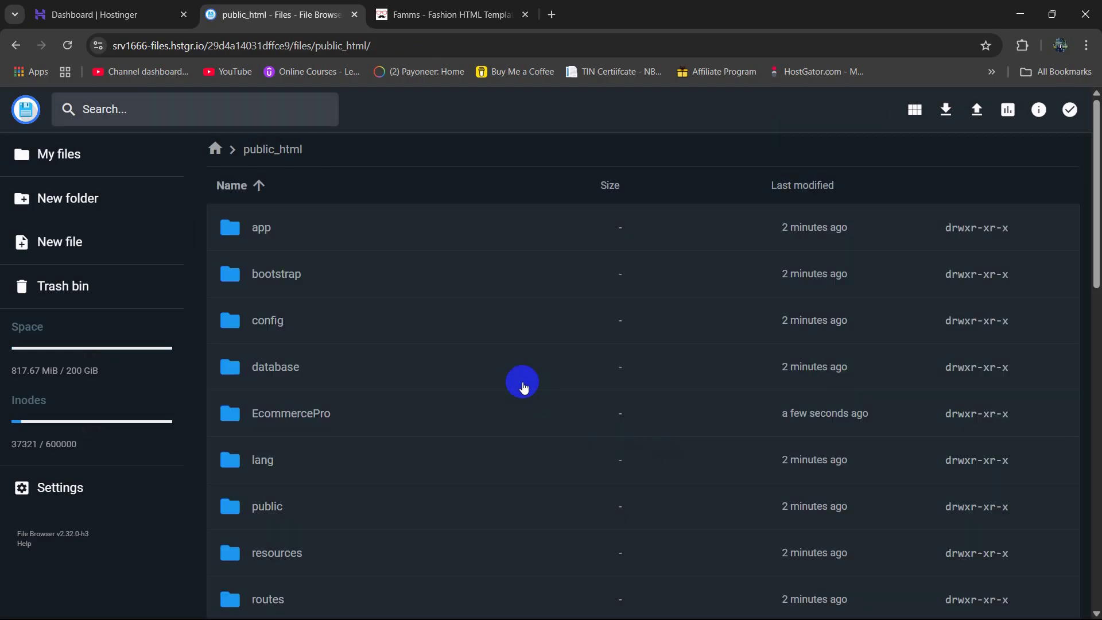
{"action": "scroll", "coordinate": [505, 359], "scroll_direction": "down", "scroll_amount": 9}
{"action": "scroll", "coordinate": [505, 359], "scroll_direction": "up", "scroll_amount": 9}
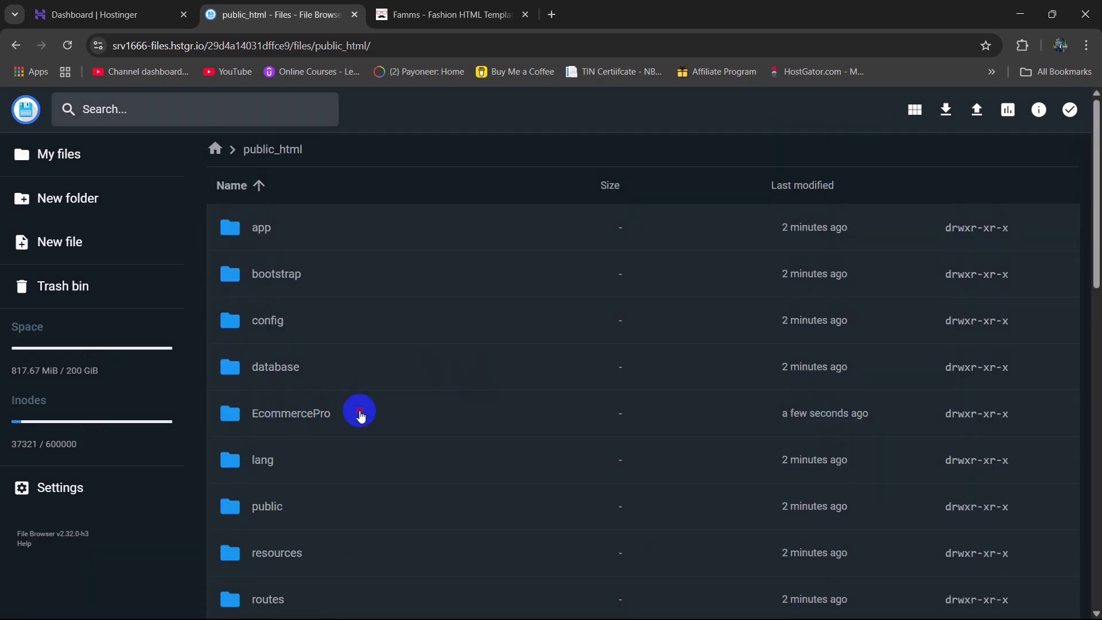
Permanently delete the empty EcommercePro folder from public_html
{"action": "left_click", "coordinate": [360, 415]}
{"action": "right_click", "coordinate": [360, 414]}
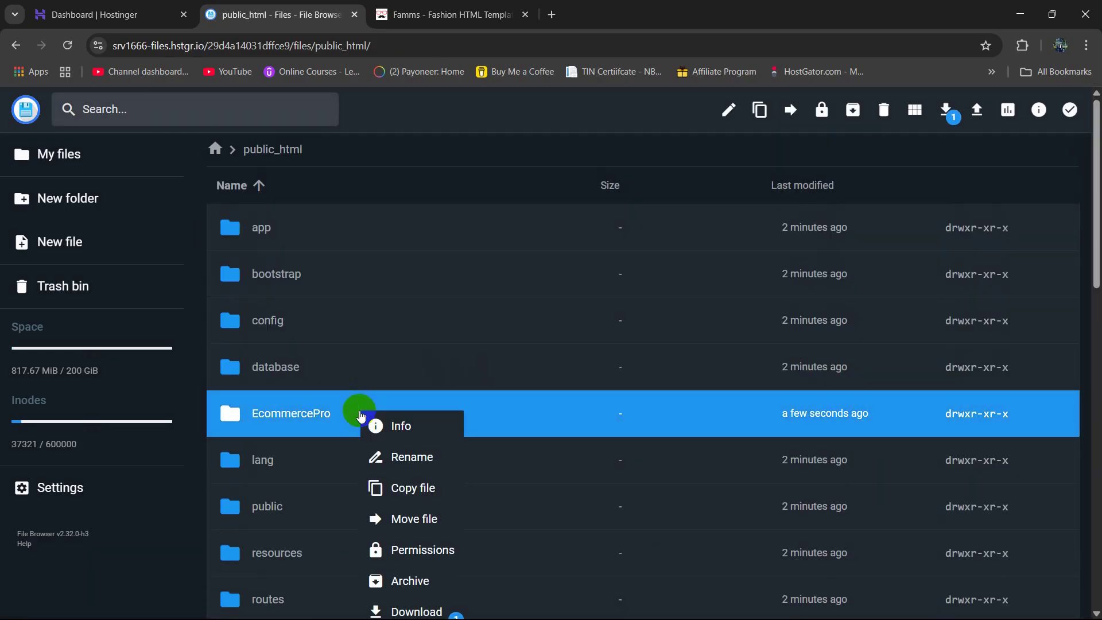
{"action": "scroll", "coordinate": [417, 561], "scroll_direction": "down", "scroll_amount": 2}
{"action": "left_click", "coordinate": [420, 546]}
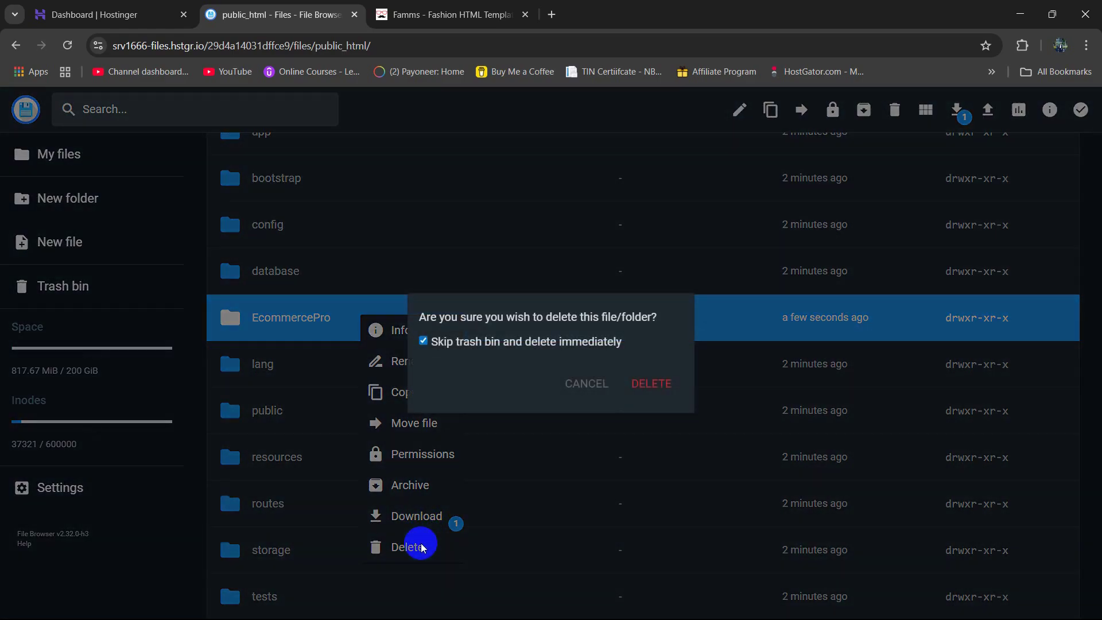
{"action": "left_click", "coordinate": [653, 384]}
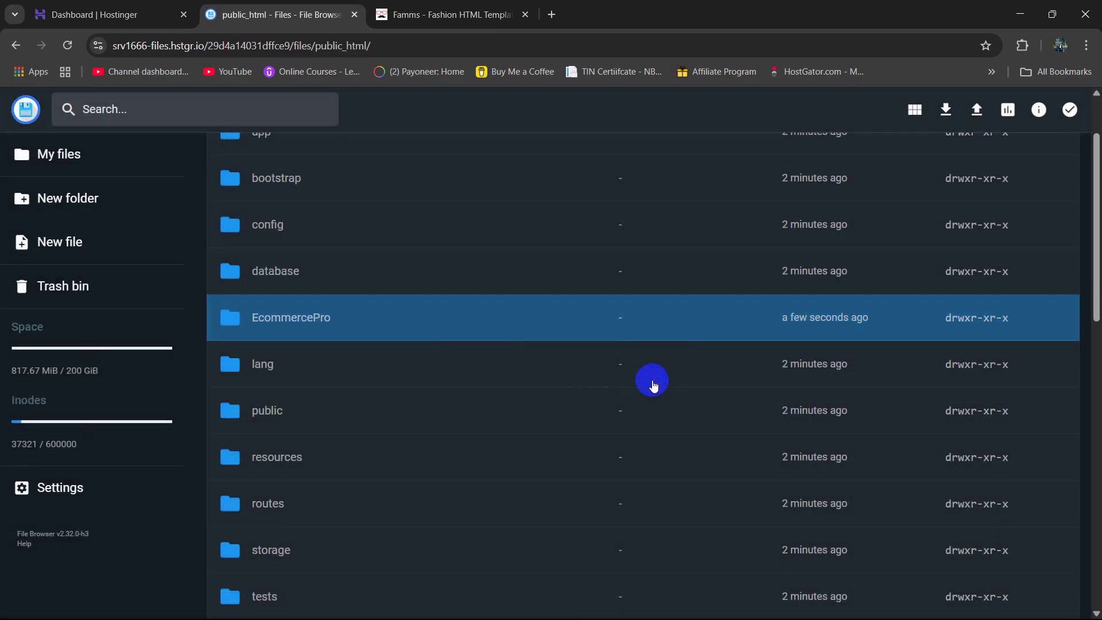
{"action": "scroll", "coordinate": [374, 335], "scroll_direction": "up", "scroll_amount": 2}
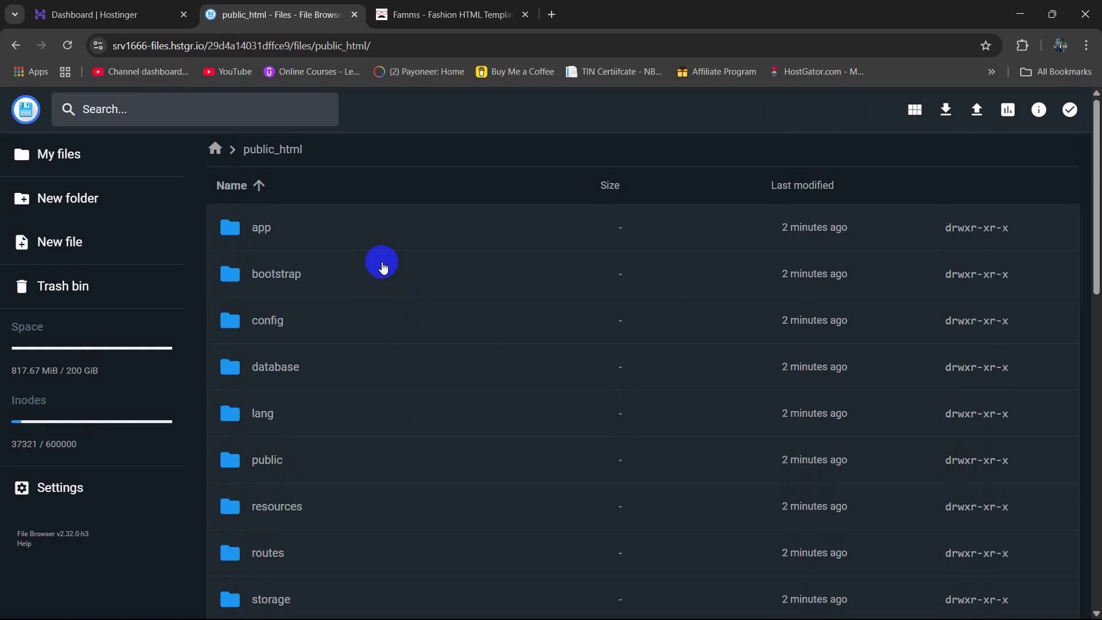
{"action": "scroll", "coordinate": [402, 287], "scroll_direction": "down", "scroll_amount": 1}
{"action": "scroll", "coordinate": [410, 299], "scroll_direction": "up", "scroll_amount": 1}
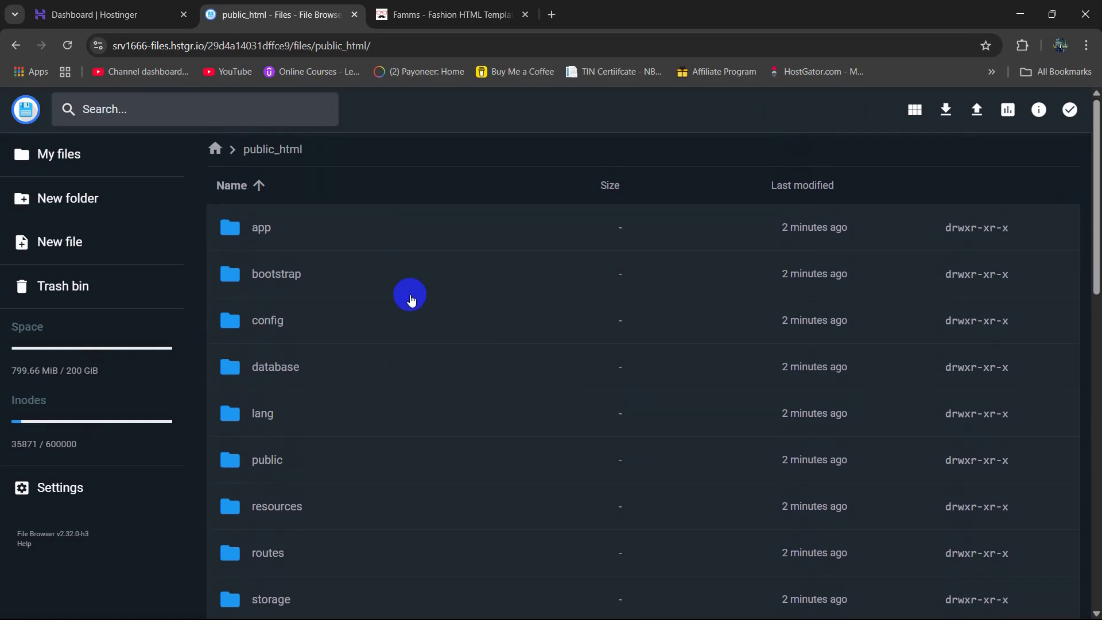
{"action": "scroll", "coordinate": [411, 299], "scroll_direction": "down", "scroll_amount": 2}
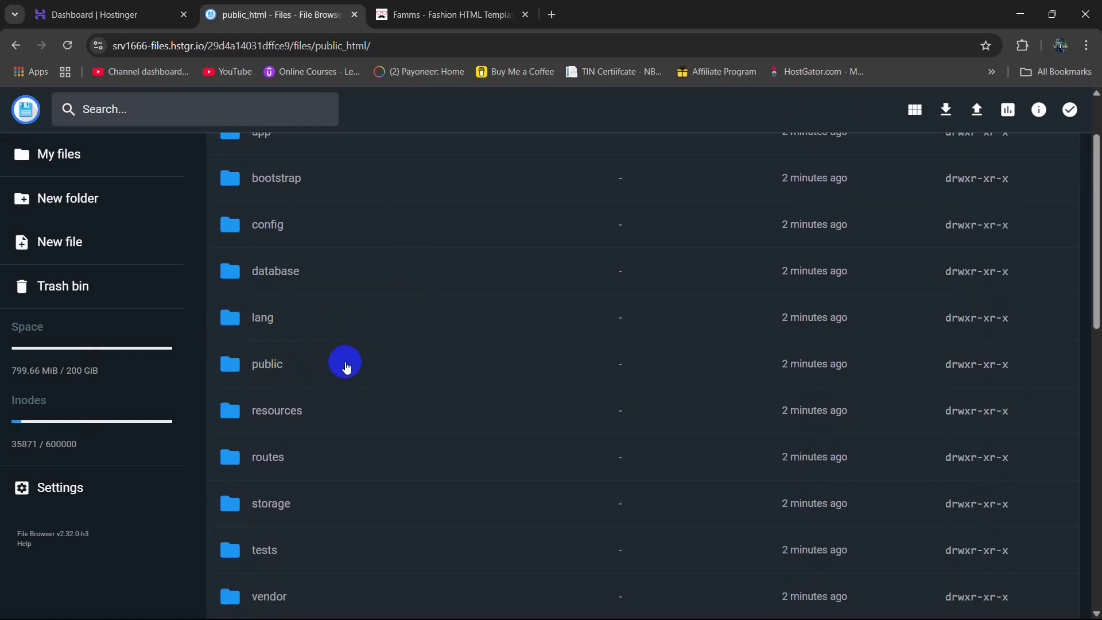
Open the public folder inside public_html and look over its contents
{"action": "double_click", "coordinate": [378, 362]}
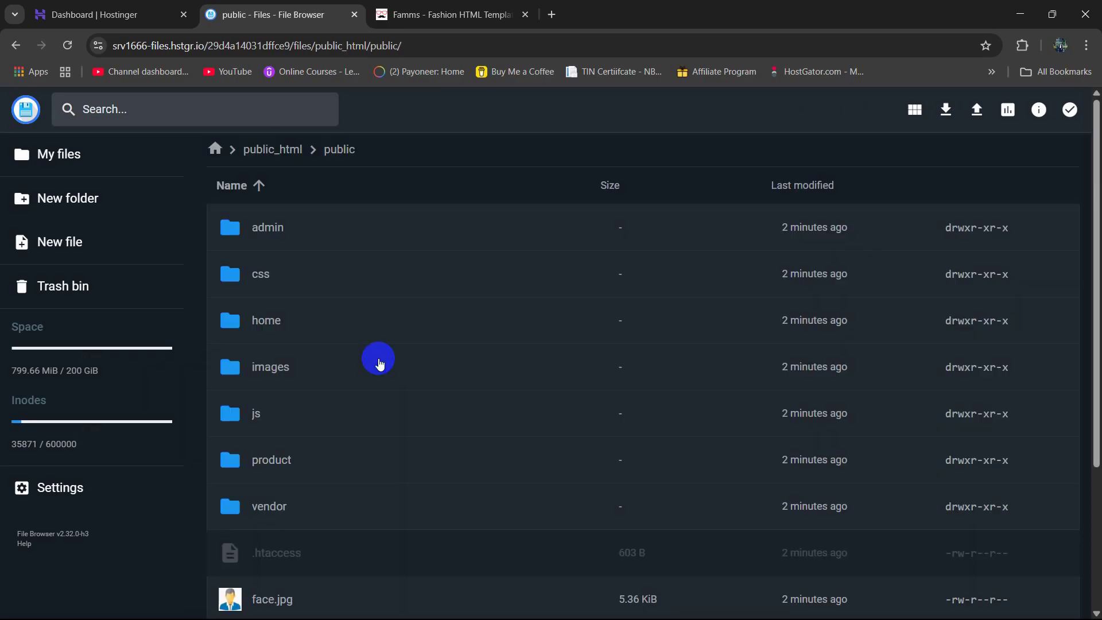
{"action": "scroll", "coordinate": [367, 247], "scroll_direction": "down", "scroll_amount": 3}
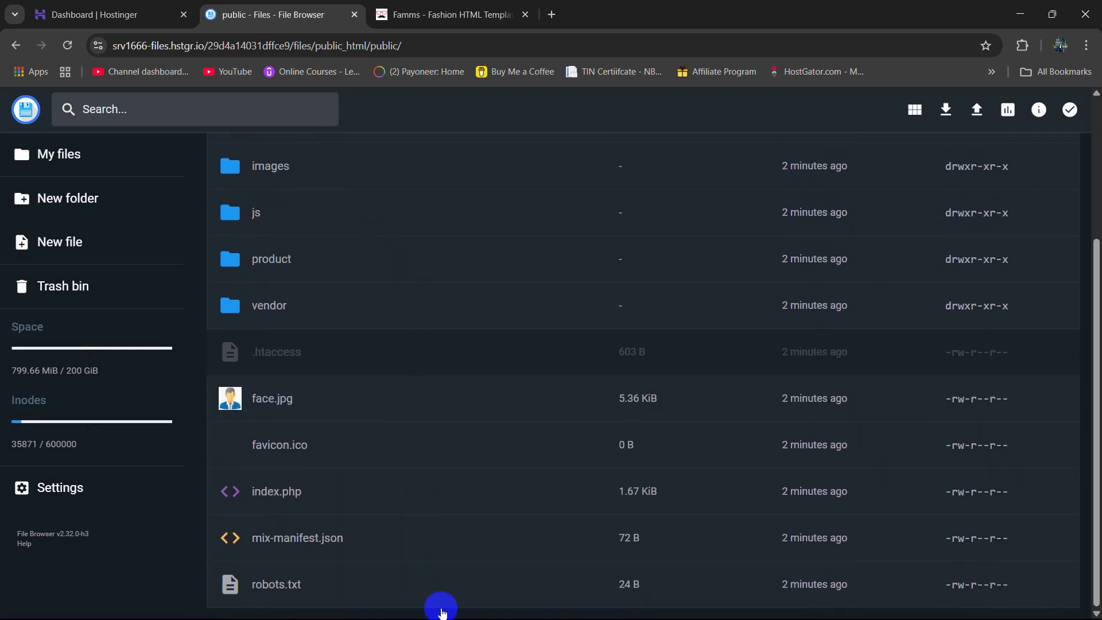
{"action": "scroll", "coordinate": [428, 513], "scroll_direction": "up", "scroll_amount": 5}
{"action": "scroll", "coordinate": [569, 423], "scroll_direction": "down", "scroll_amount": 5}
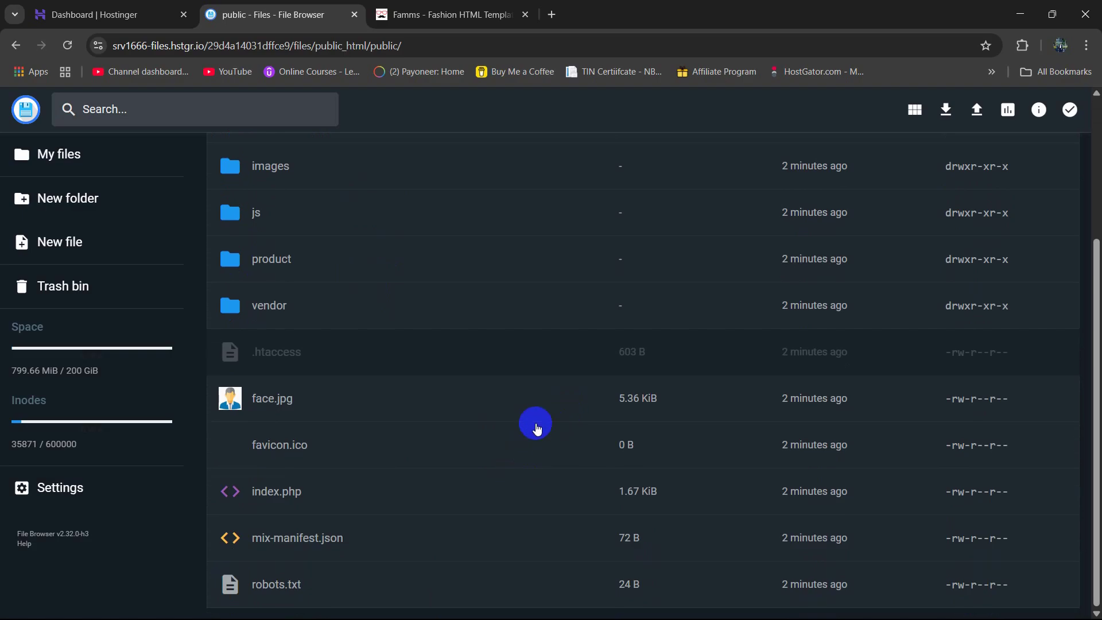
{"action": "scroll", "coordinate": [709, 433], "scroll_direction": "up", "scroll_amount": 5}
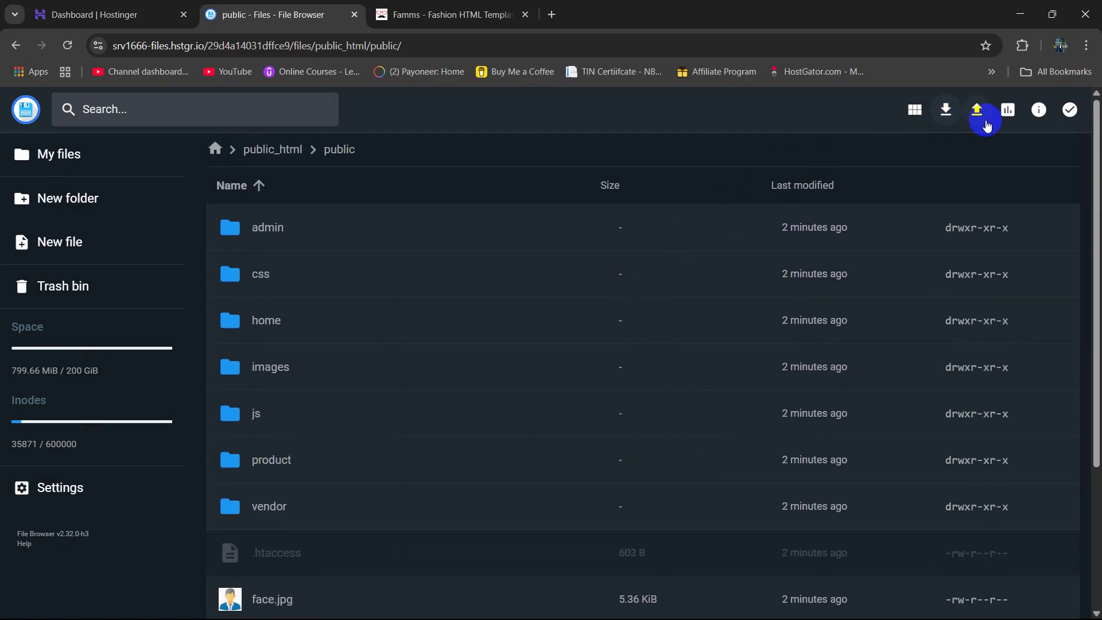
Select all 12 items, admin through mix-manifest.json, and bring up the Copy dialog
{"action": "left_click", "coordinate": [1069, 112]}
{"action": "left_click", "coordinate": [450, 239]}
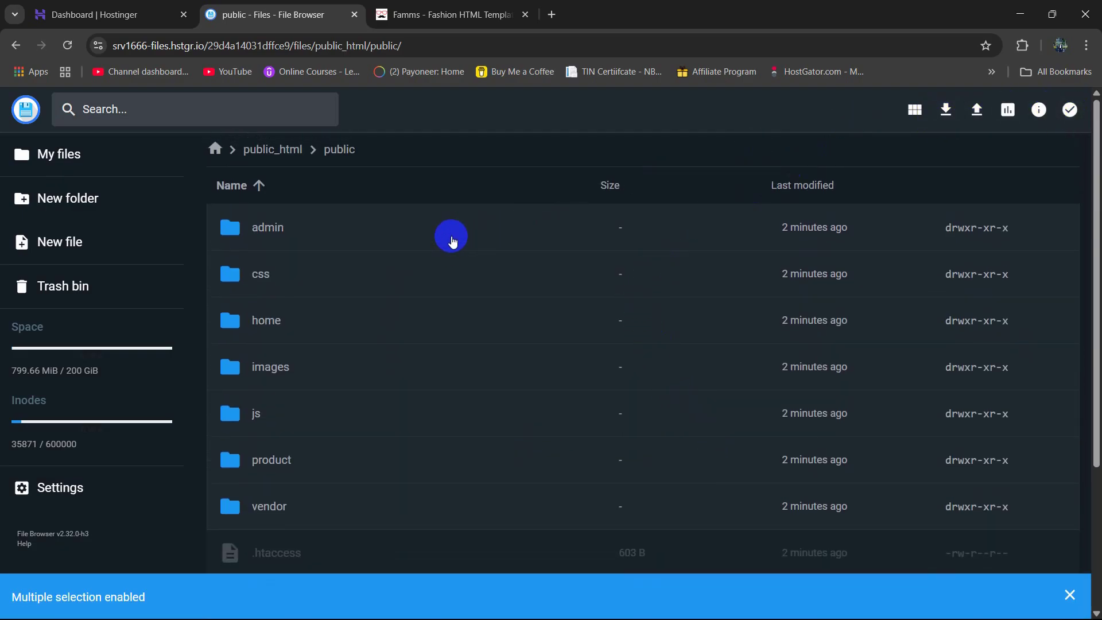
{"action": "left_click", "coordinate": [436, 287]}
{"action": "left_click", "coordinate": [412, 332]}
{"action": "scroll", "coordinate": [402, 321], "scroll_direction": "down", "scroll_amount": 3}
{"action": "left_click", "coordinate": [359, 169]}
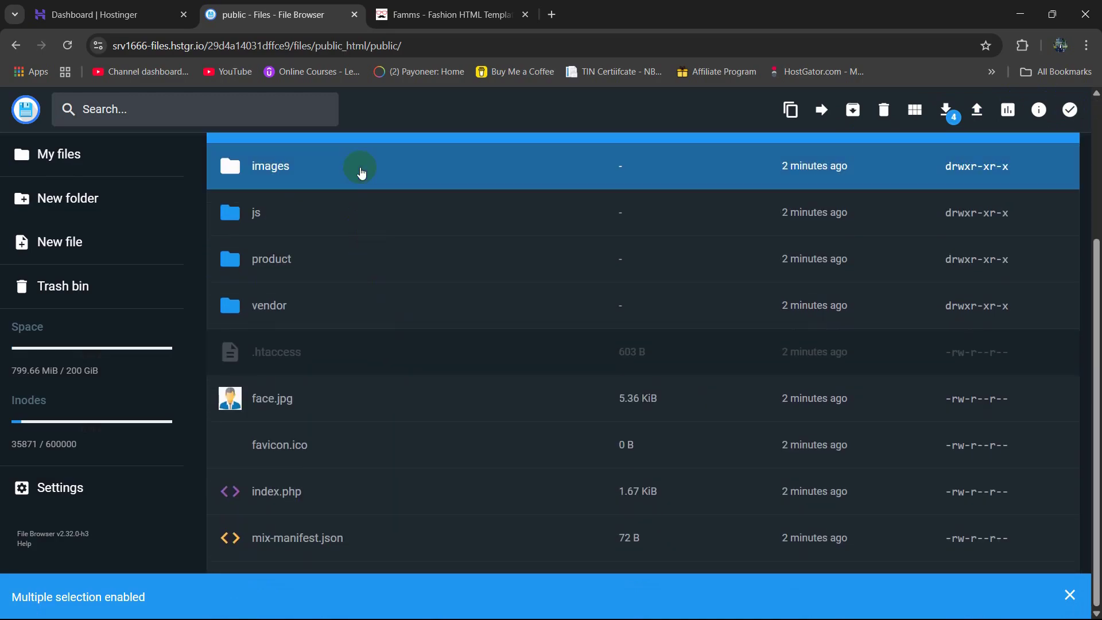
{"action": "left_click", "coordinate": [348, 209]}
{"action": "left_click", "coordinate": [337, 260]}
{"action": "left_click", "coordinate": [332, 312]}
{"action": "left_click", "coordinate": [321, 352]}
{"action": "left_click", "coordinate": [324, 397]}
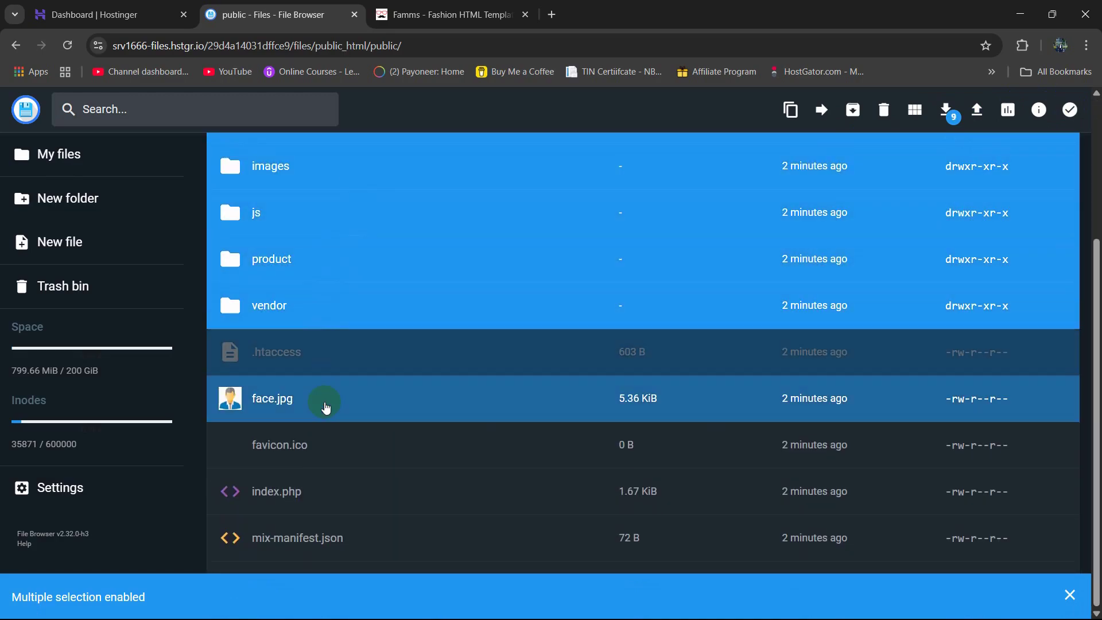
{"action": "left_click", "coordinate": [317, 446]}
{"action": "left_click", "coordinate": [319, 492]}
{"action": "left_click", "coordinate": [323, 541]}
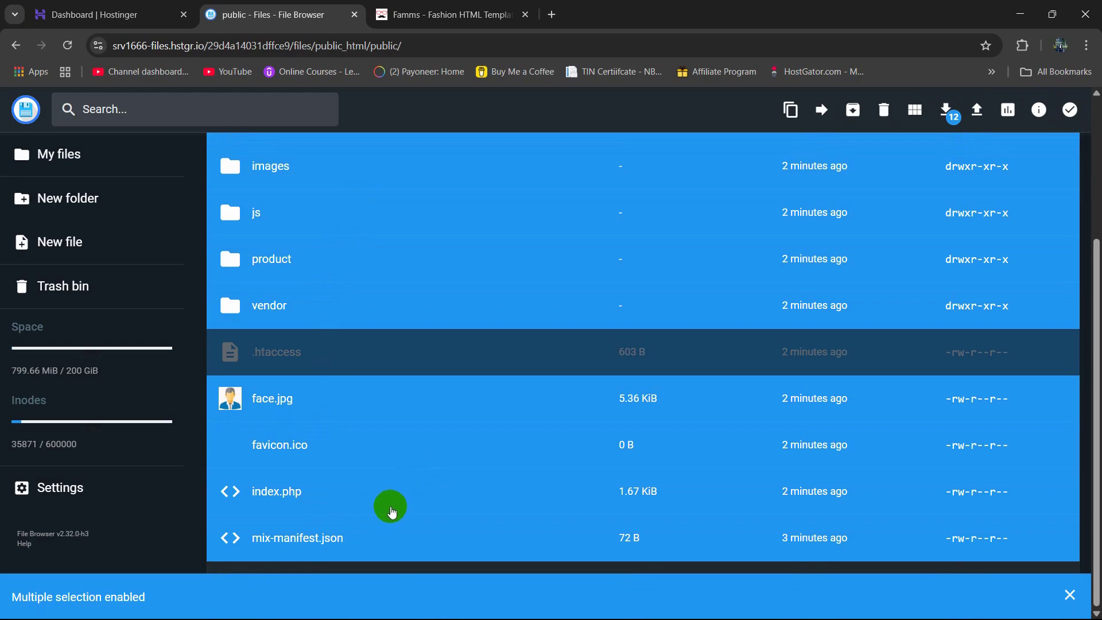
{"action": "left_click", "coordinate": [789, 113]}
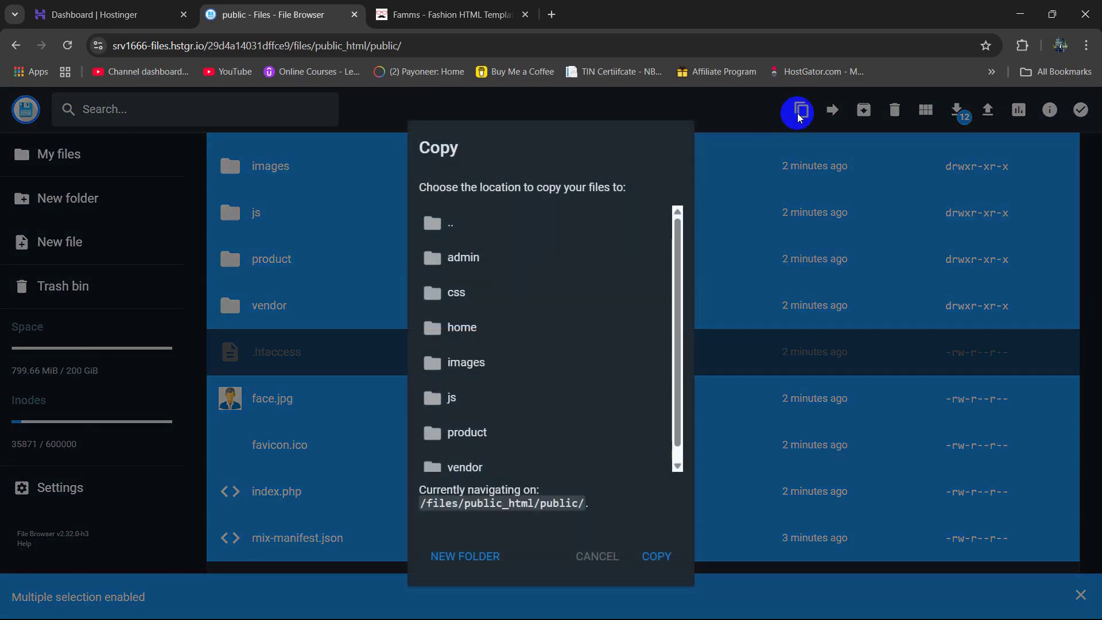
Copy the public folder's contents into the parent public_html folder, replacing same-named files
{"action": "left_click", "coordinate": [480, 228]}
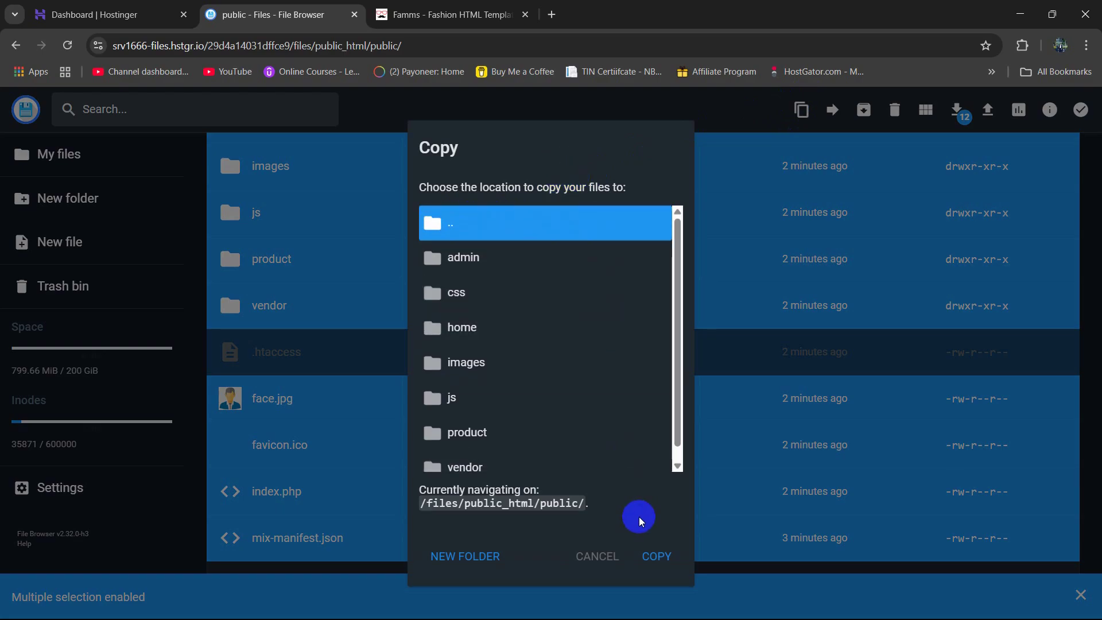
{"action": "left_click", "coordinate": [657, 559]}
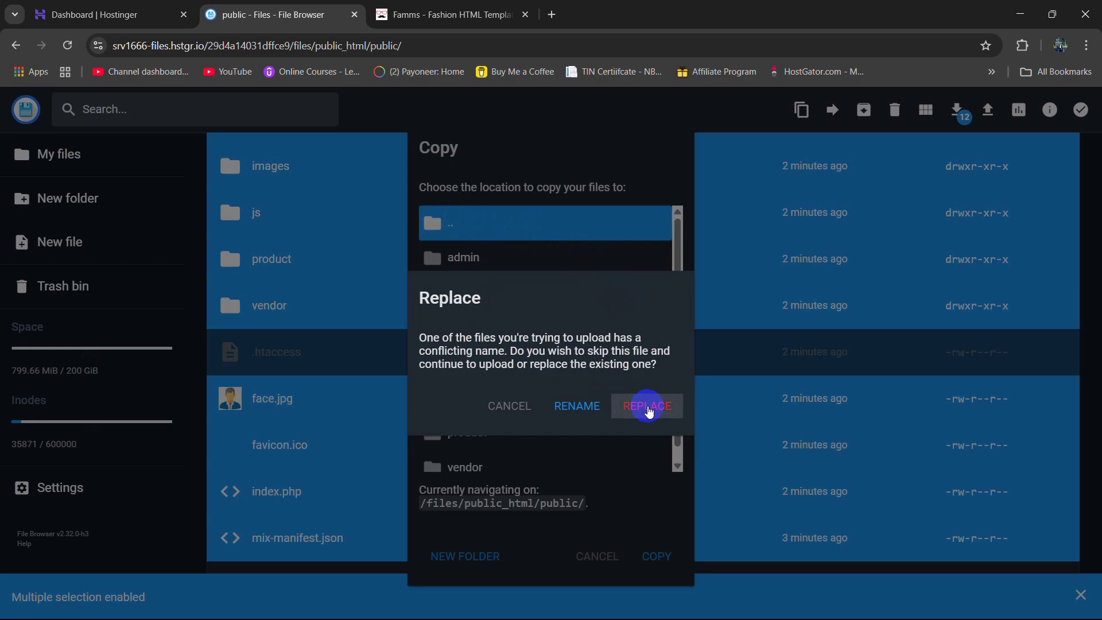
{"action": "left_click", "coordinate": [649, 408]}
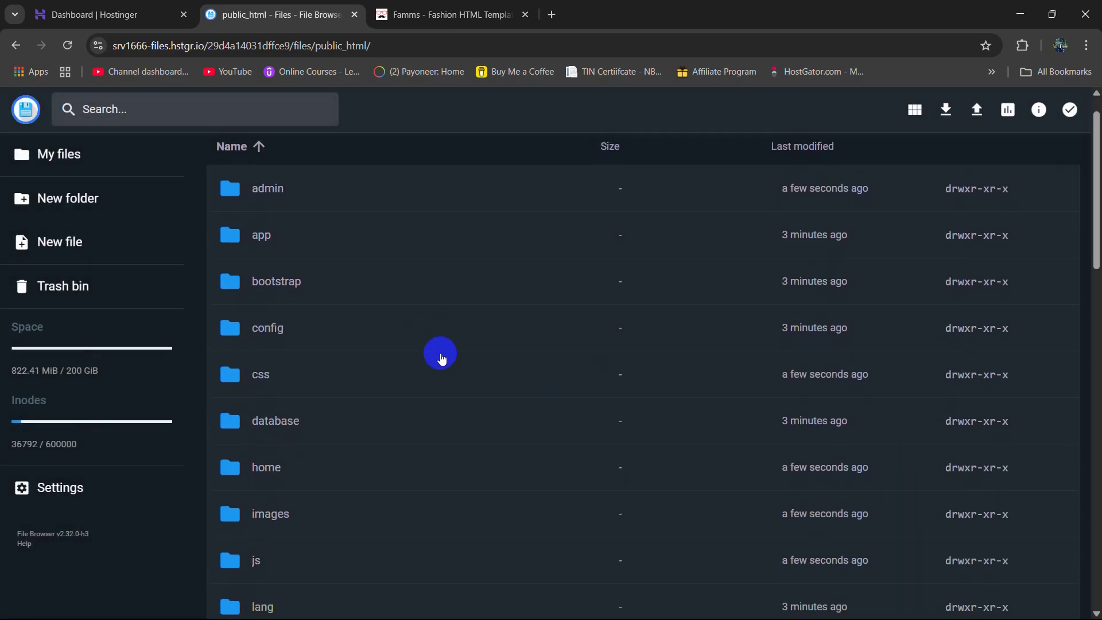
Check the public folder's contents, then go back up to public_html
{"action": "scroll", "coordinate": [426, 360], "scroll_direction": "down", "scroll_amount": 3}
{"action": "scroll", "coordinate": [402, 390], "scroll_direction": "down", "scroll_amount": 2}
{"action": "double_click", "coordinate": [326, 411]}
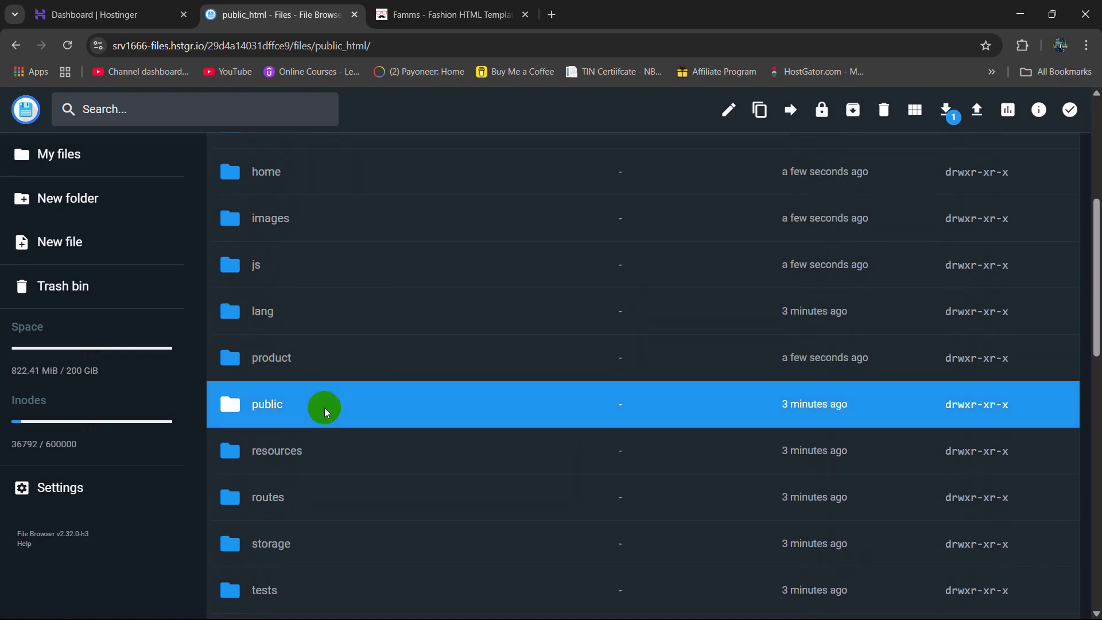
{"action": "scroll", "coordinate": [462, 343], "scroll_direction": "down", "scroll_amount": 4}
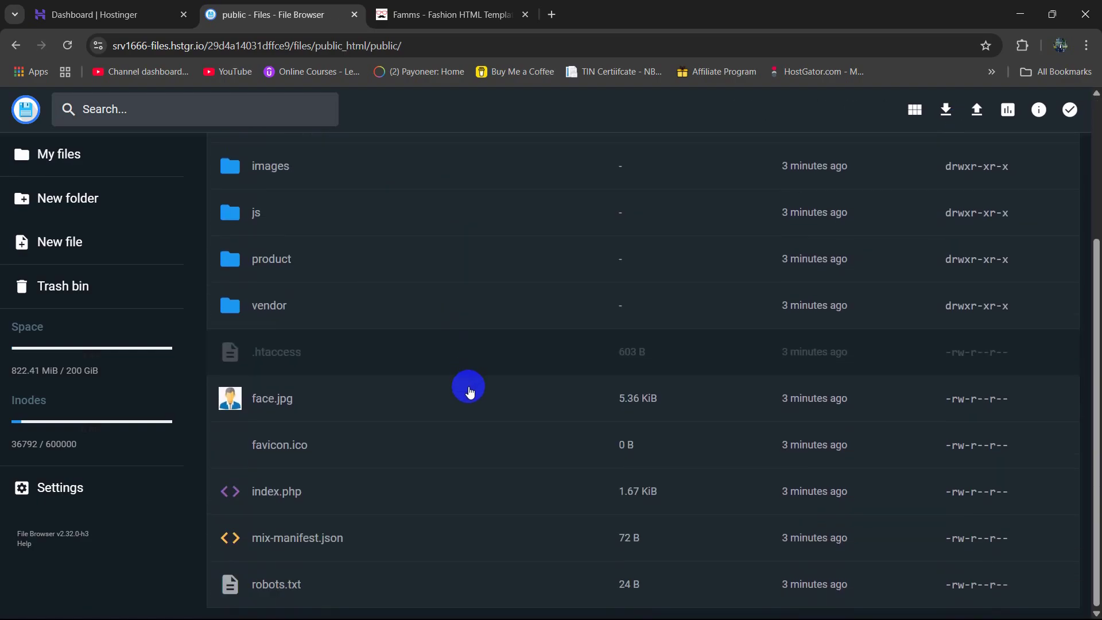
{"action": "scroll", "coordinate": [468, 386], "scroll_direction": "up", "scroll_amount": 5}
{"action": "left_click", "coordinate": [281, 149]}
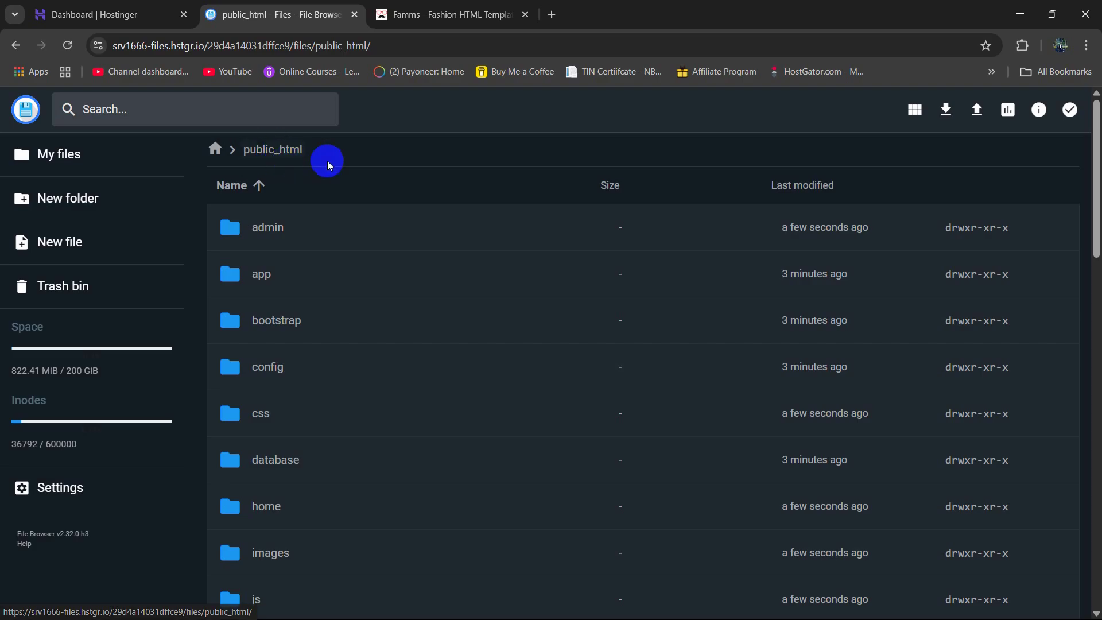
Select index.php in public_html and bring up its context menu
{"action": "scroll", "coordinate": [608, 366], "scroll_direction": "down", "scroll_amount": 12}
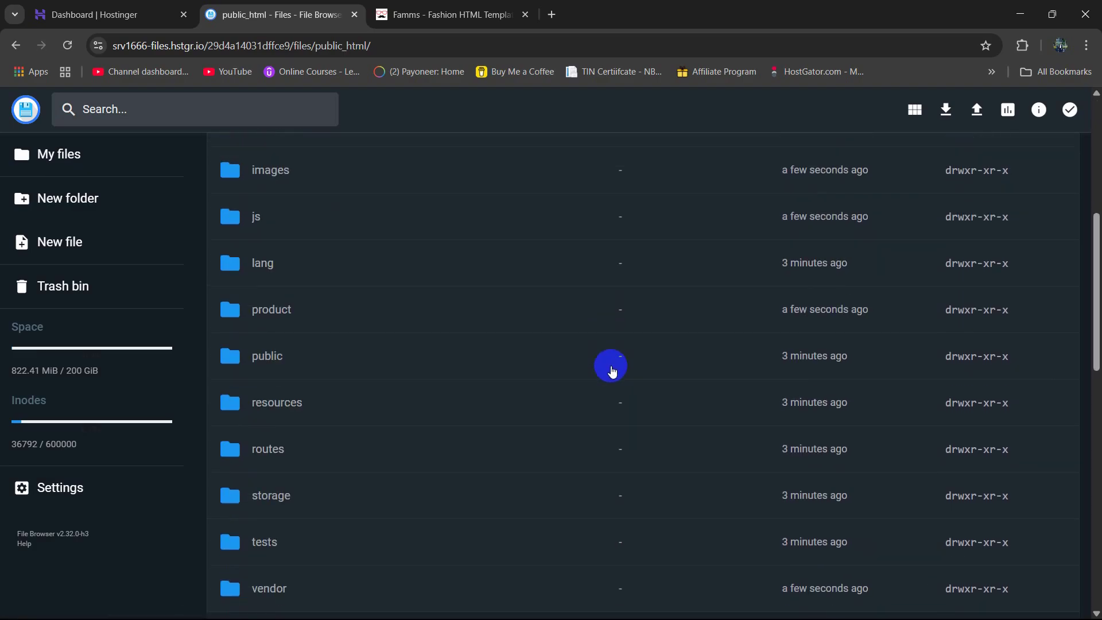
{"action": "scroll", "coordinate": [612, 370], "scroll_direction": "down", "scroll_amount": 5}
{"action": "scroll", "coordinate": [610, 369], "scroll_direction": "down", "scroll_amount": 3}
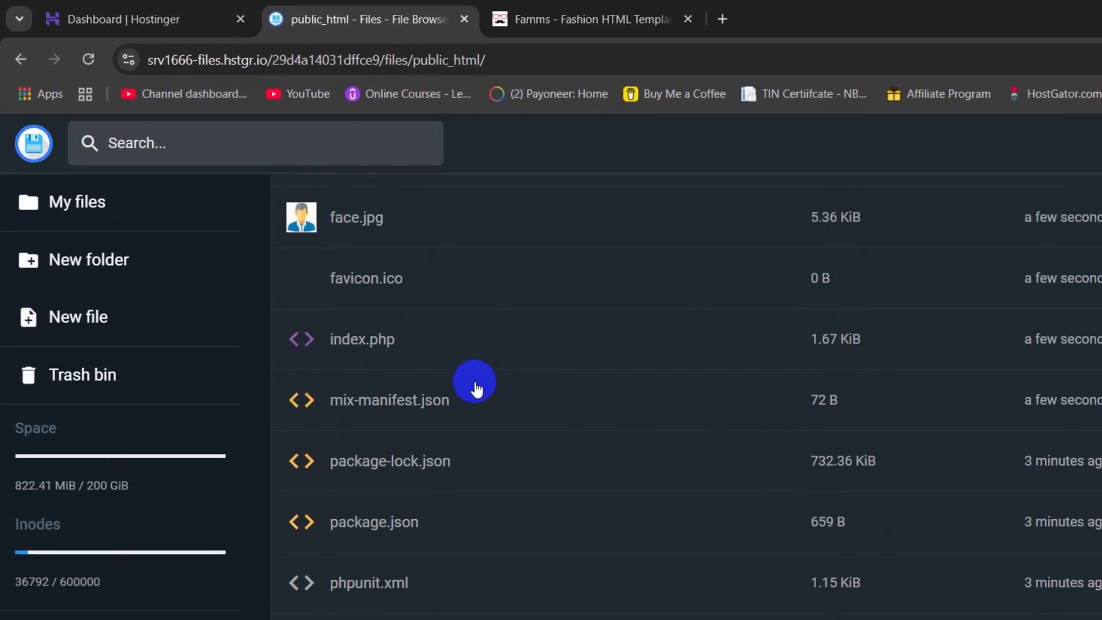
{"action": "left_click", "coordinate": [421, 344]}
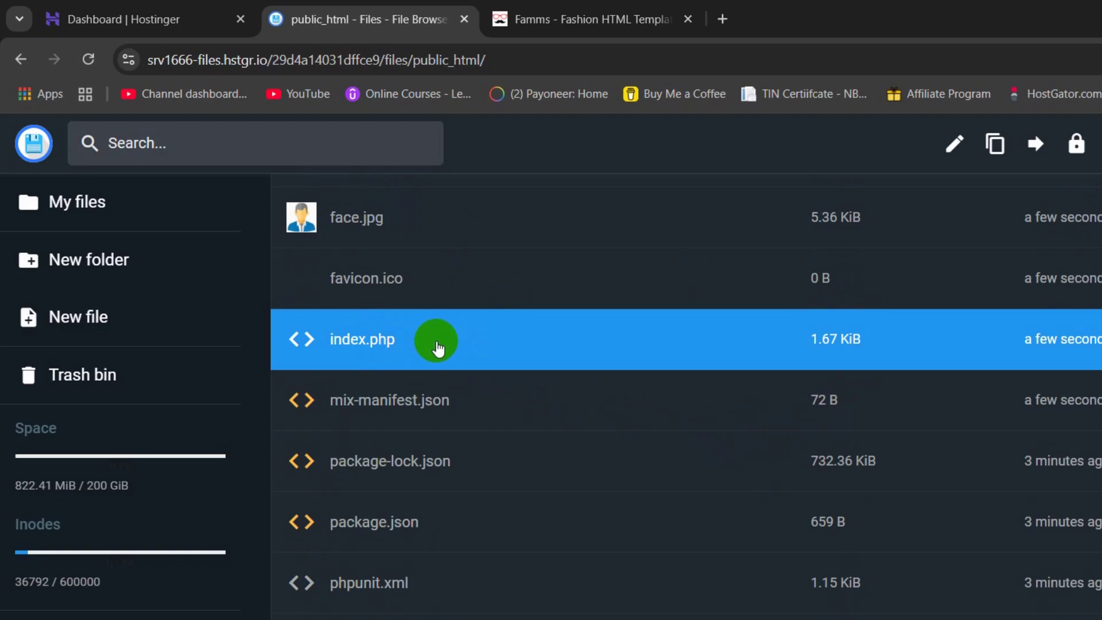
{"action": "right_click", "coordinate": [436, 343]}
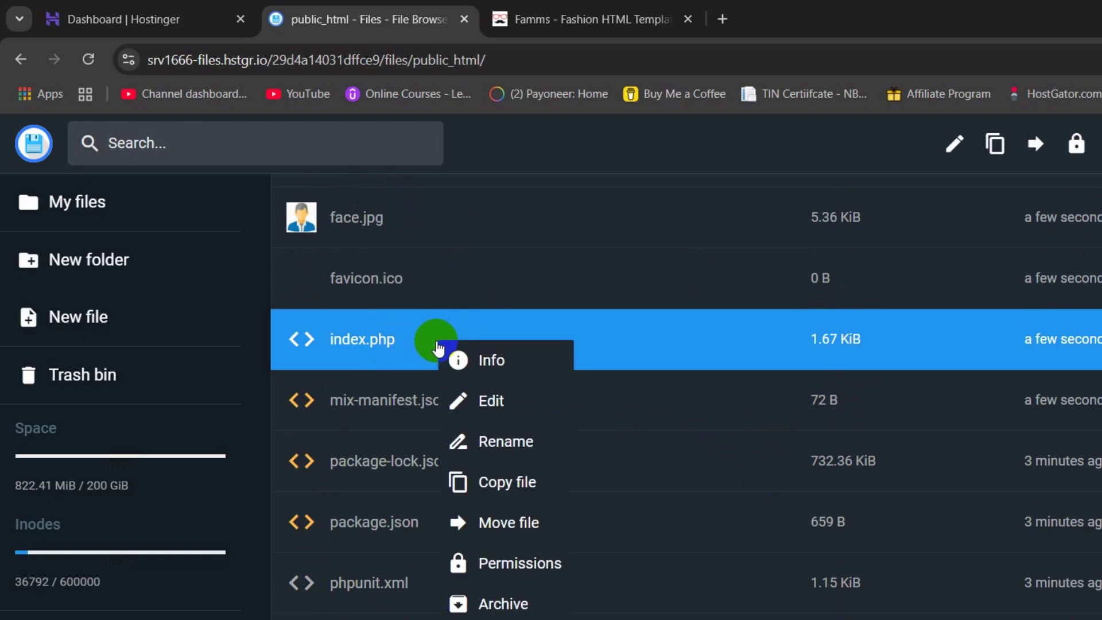
Open index.php in the editor and remove '../' from the line-19 maintenance path
{"action": "left_click", "coordinate": [479, 402]}
{"action": "scroll", "coordinate": [474, 396], "scroll_direction": "down", "scroll_amount": 1}
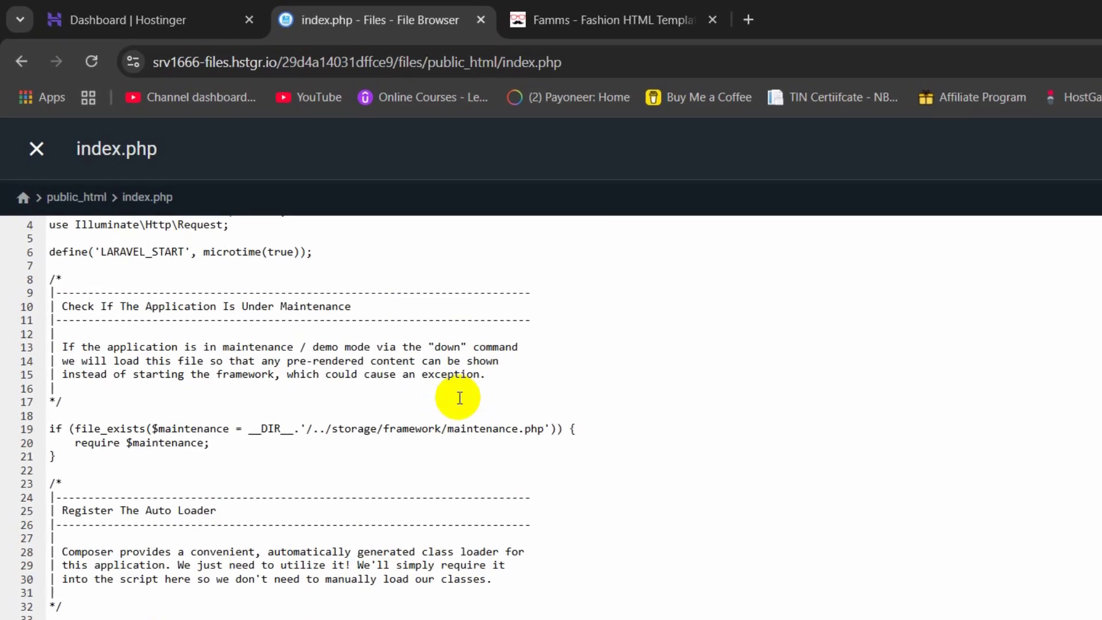
{"action": "left_click", "coordinate": [637, 481]}
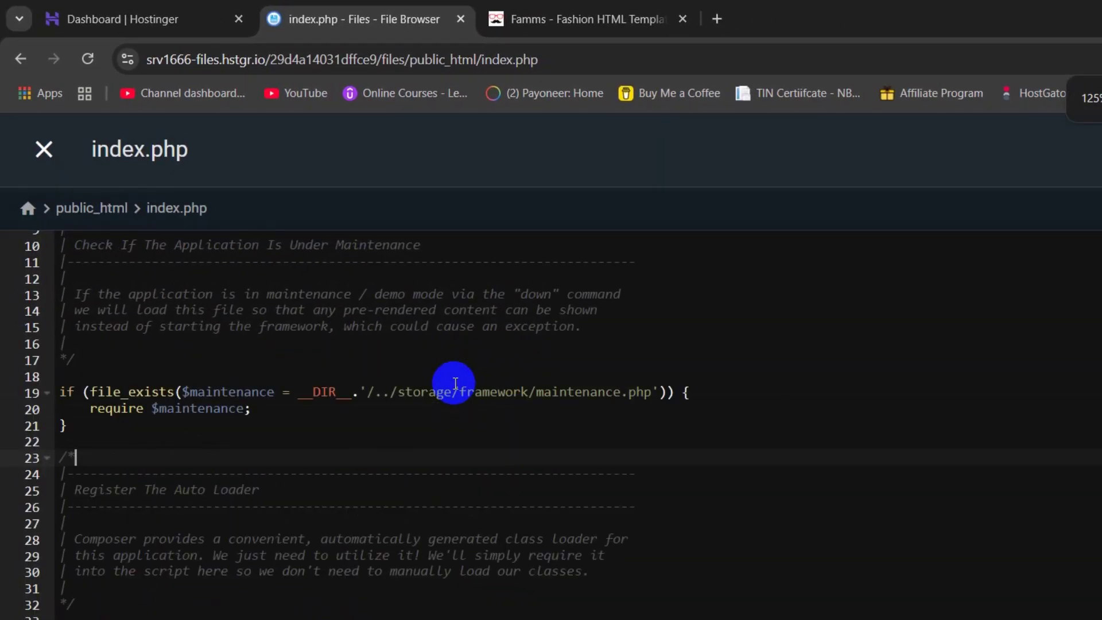
{"action": "scroll", "coordinate": [456, 383], "scroll_direction": "down", "scroll_amount": 2}
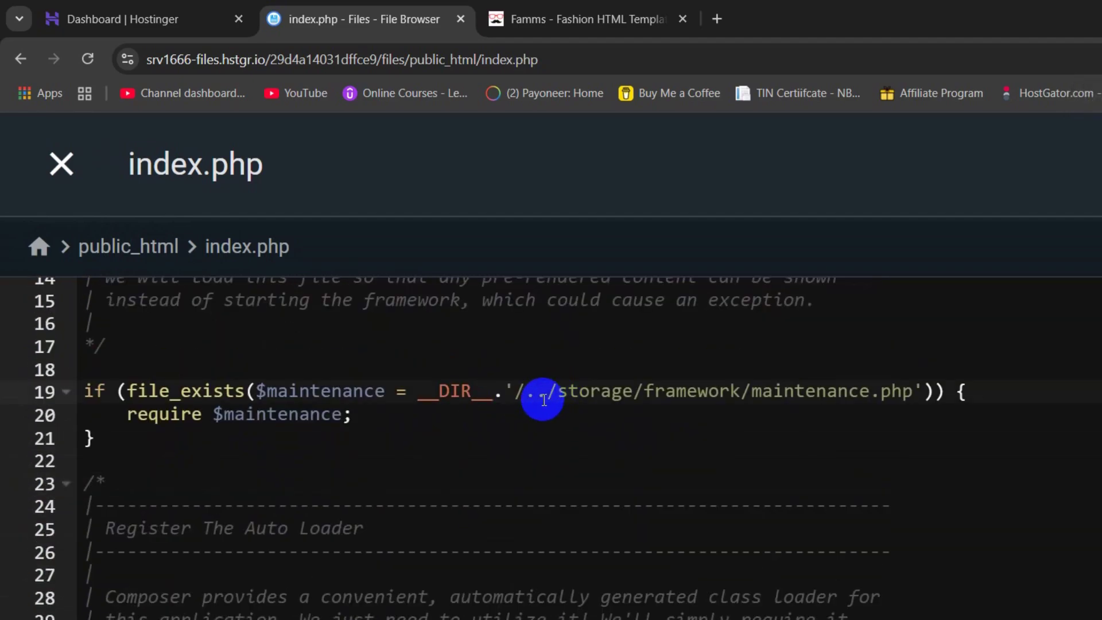
{"action": "left_click", "coordinate": [549, 396]}
{"action": "key", "text": "BackSpace"}
{"action": "key", "text": "BackSpace"}
{"action": "key", "text": "BackSpace"}
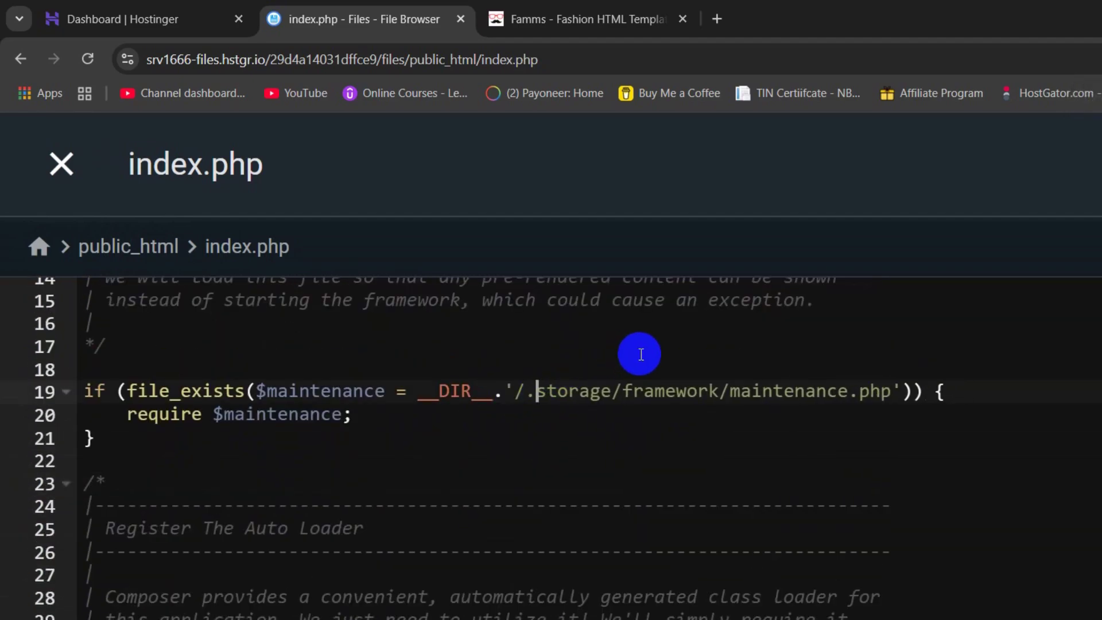
Remove '../' from the vendor (line 34) and bootstrap (line 47) paths, then save index.php
{"action": "scroll", "coordinate": [640, 360], "scroll_direction": "down", "scroll_amount": 3}
{"action": "scroll", "coordinate": [640, 360], "scroll_direction": "down", "scroll_amount": 1}
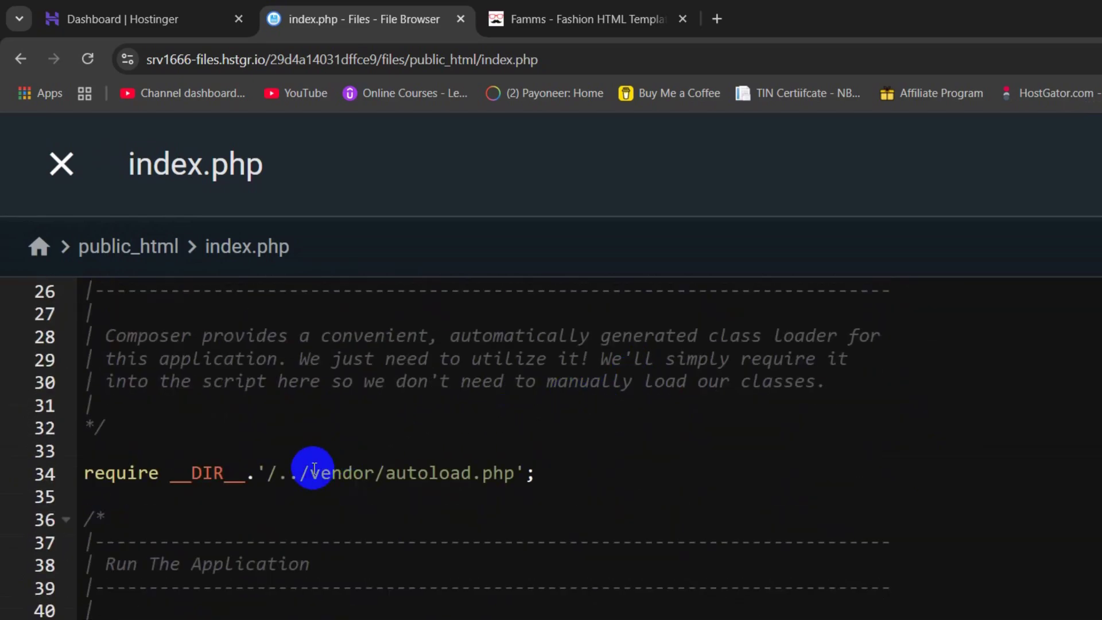
{"action": "key", "text": "BackSpace"}
{"action": "key", "text": "BackSpace"}
{"action": "key", "text": "BackSpace"}
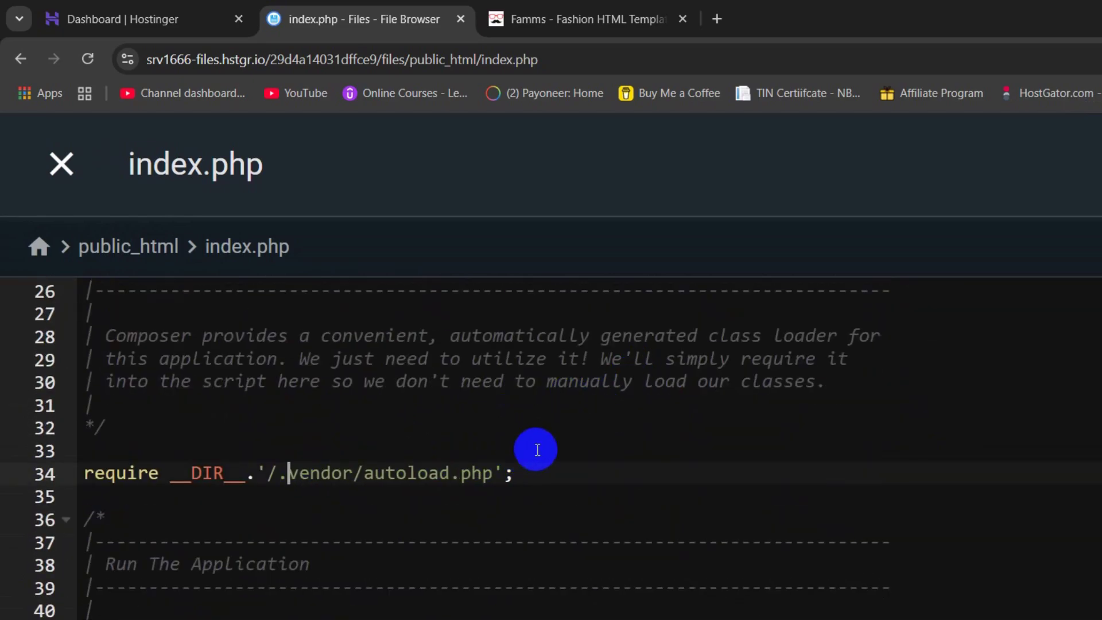
{"action": "scroll", "coordinate": [681, 436], "scroll_direction": "down", "scroll_amount": 3}
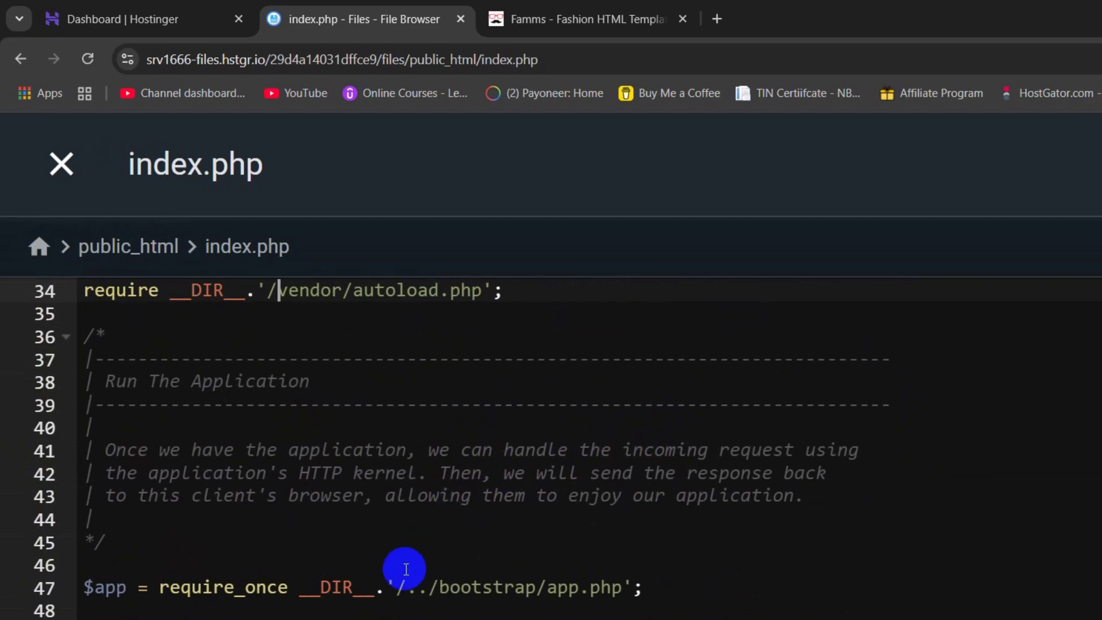
{"action": "left_click", "coordinate": [450, 588]}
{"action": "key", "text": "BackSpace"}
{"action": "key", "text": "BackSpace"}
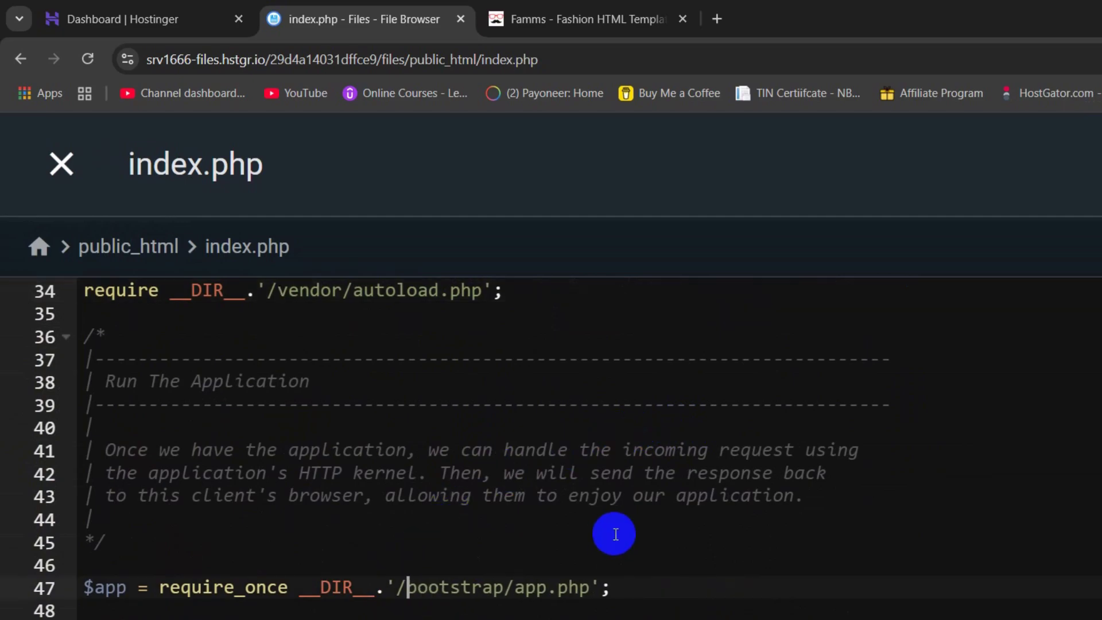
{"action": "scroll", "coordinate": [896, 523], "scroll_direction": "up", "scroll_amount": 6}
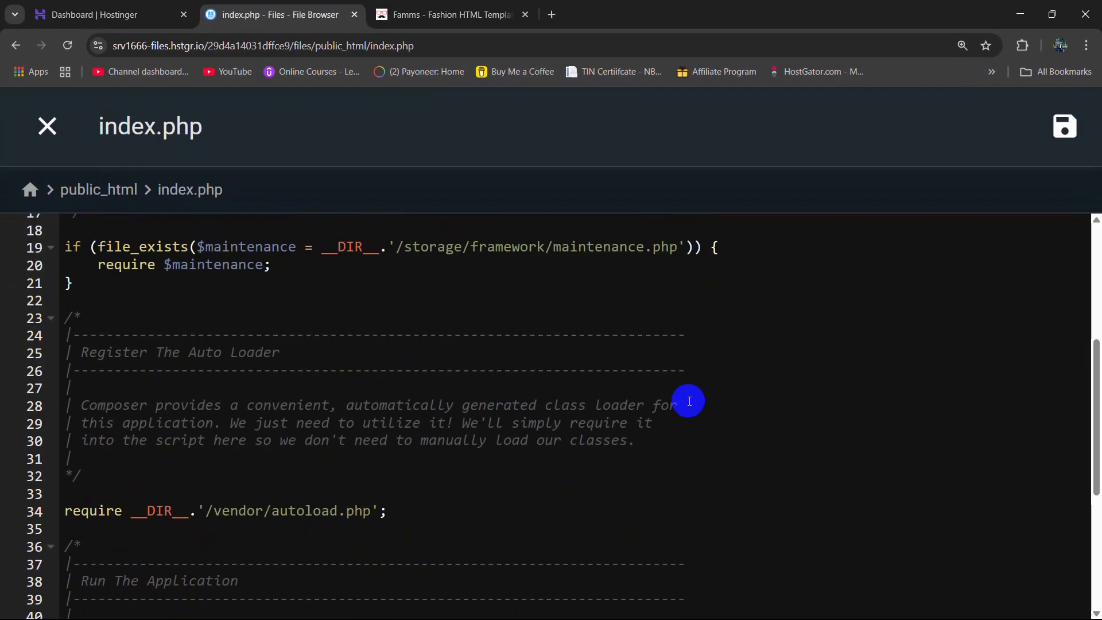
{"action": "scroll", "coordinate": [689, 401], "scroll_direction": "up", "scroll_amount": 5}
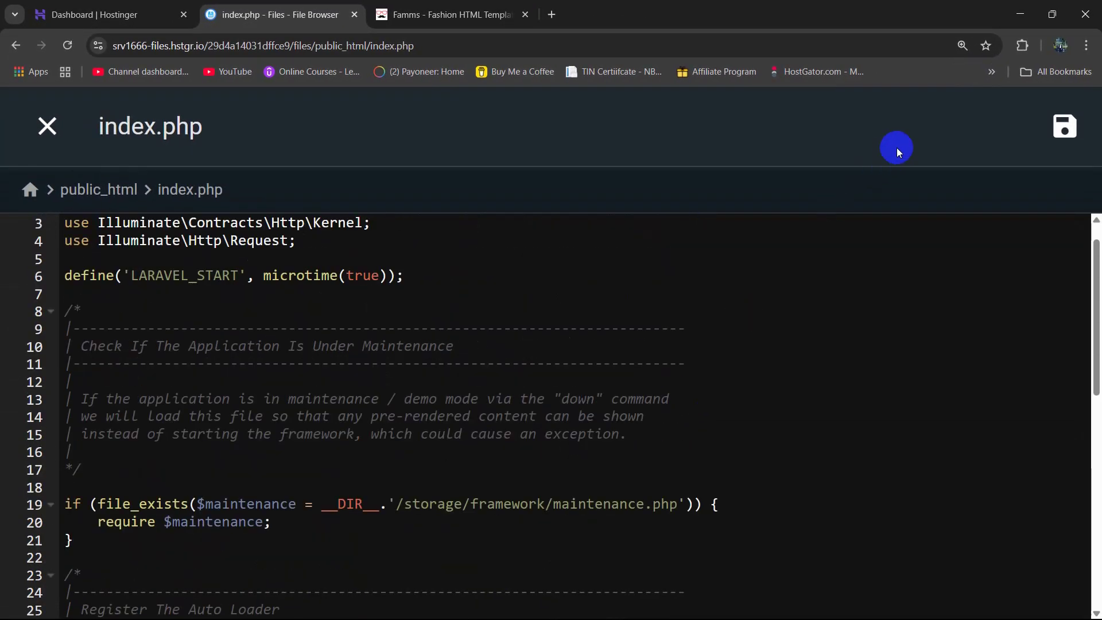
{"action": "left_click", "coordinate": [1063, 127]}
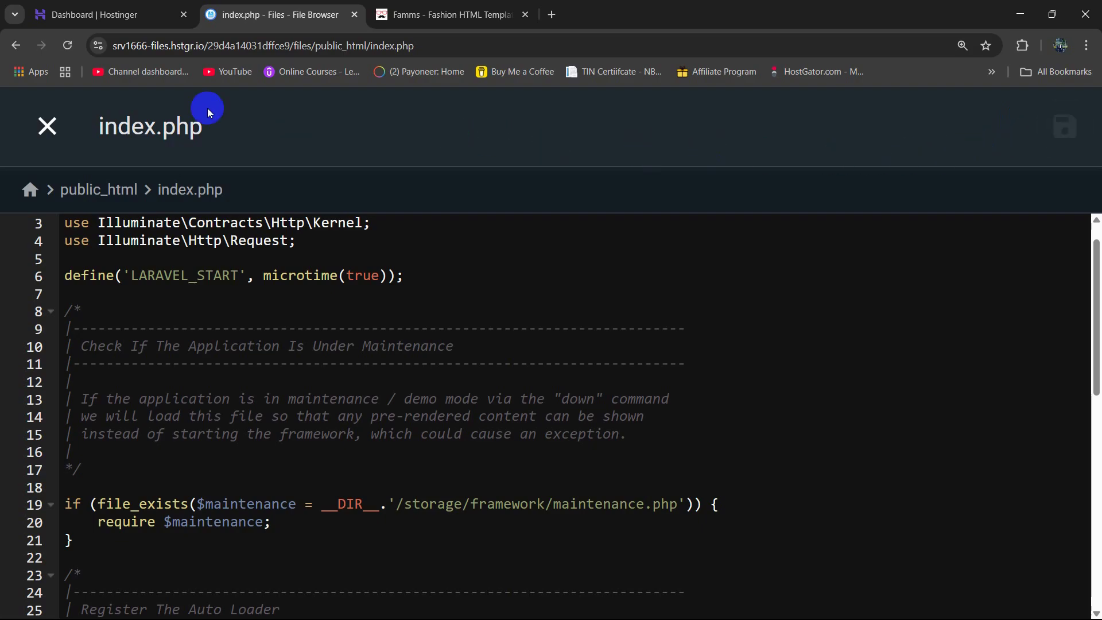
Close the index.php editor, zoom the browser out, and return to the Hostinger dashboard
{"action": "left_click", "coordinate": [49, 129]}
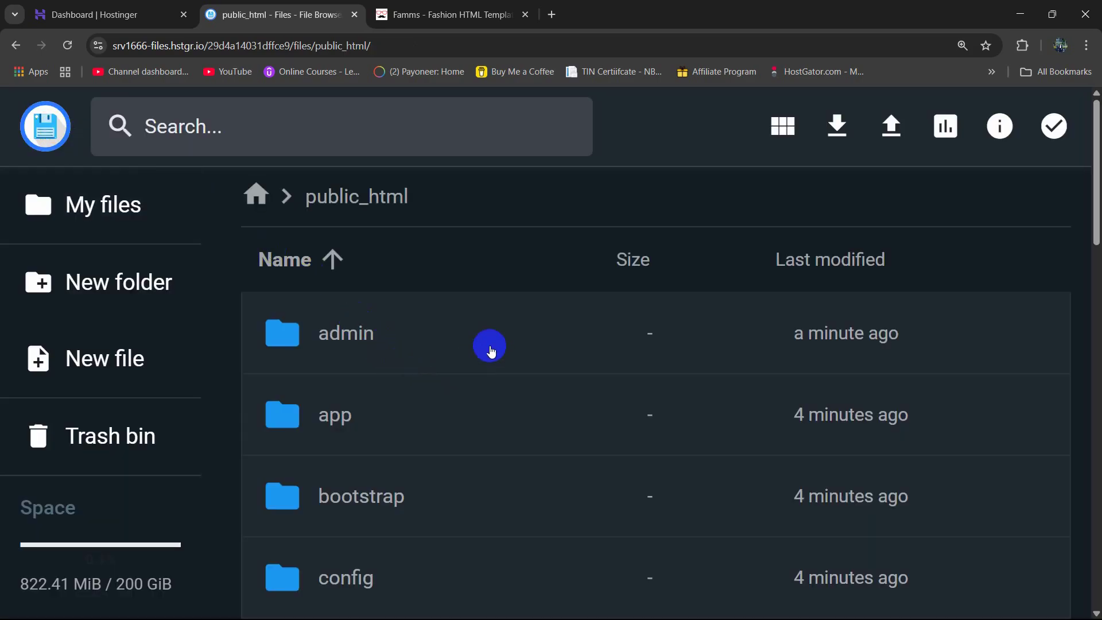
{"action": "key", "text": "ctrl+minus"}
{"action": "key", "text": "ctrl+minus"}
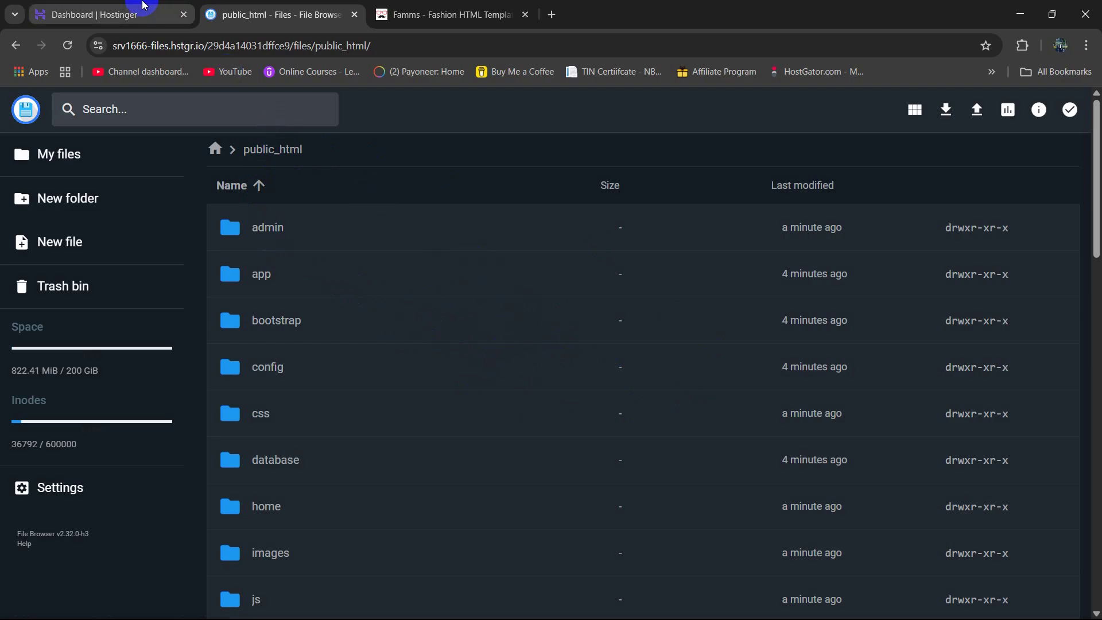
{"action": "left_click", "coordinate": [126, 12]}
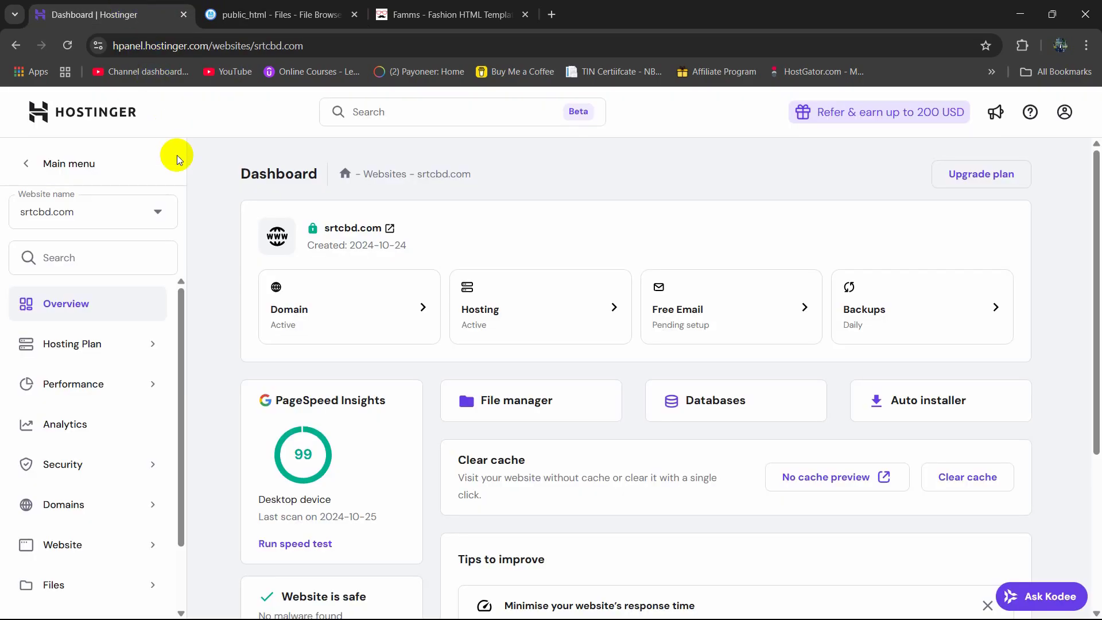
Open live srtcbd.com, review its database access-denied error, then return to the dashboard
{"action": "left_click", "coordinate": [390, 230]}
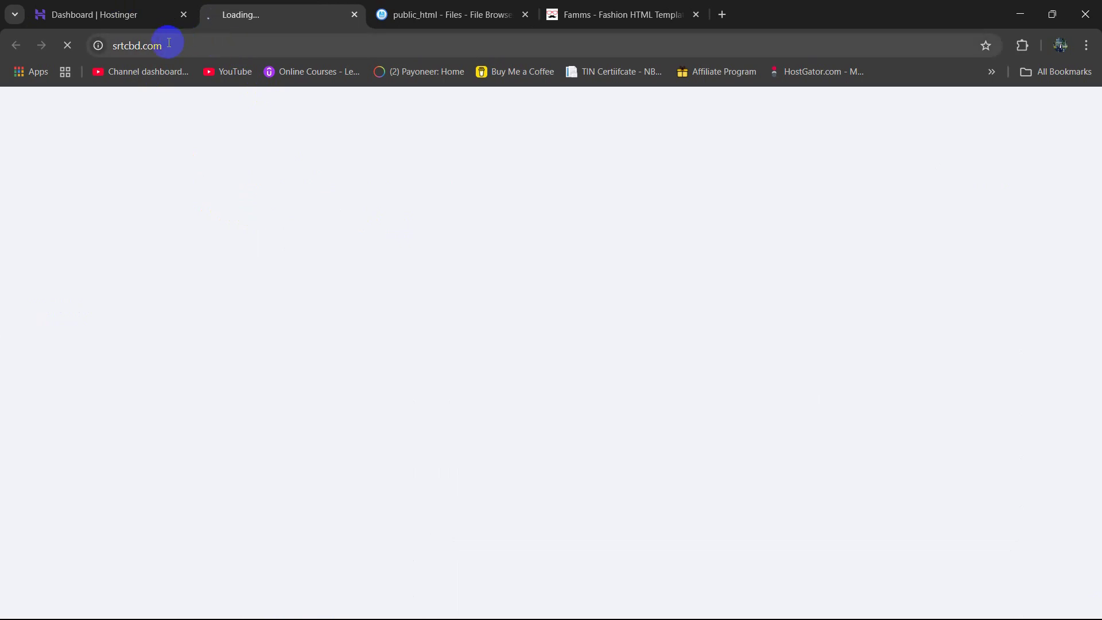
{"action": "left_click", "coordinate": [145, 45]}
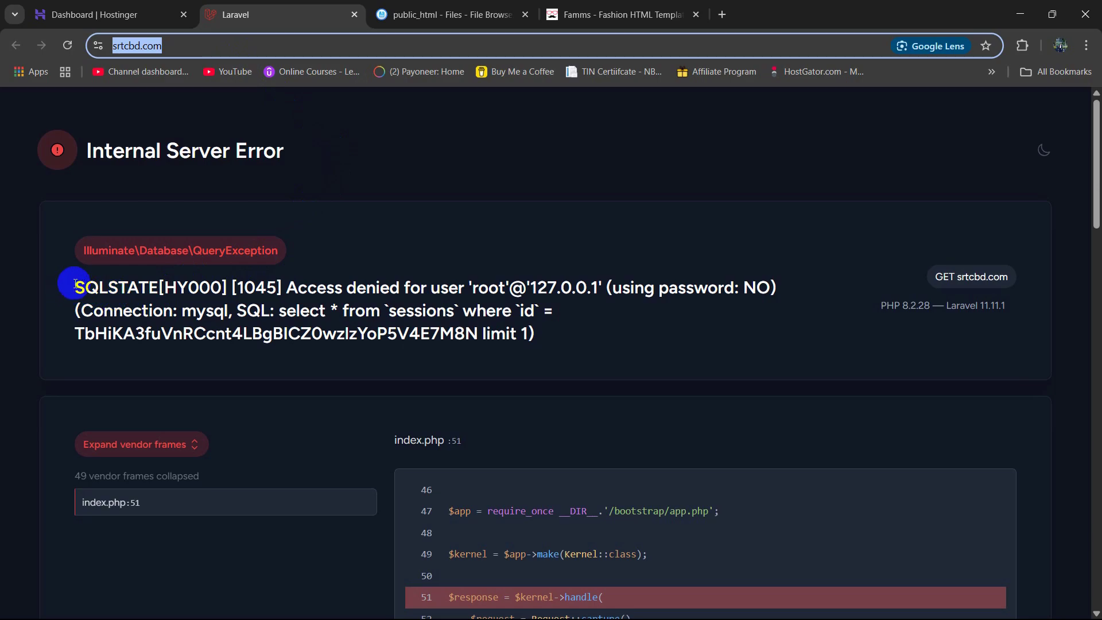
{"action": "left_click_drag", "start_coordinate": [75, 284], "coordinate": [588, 320]}
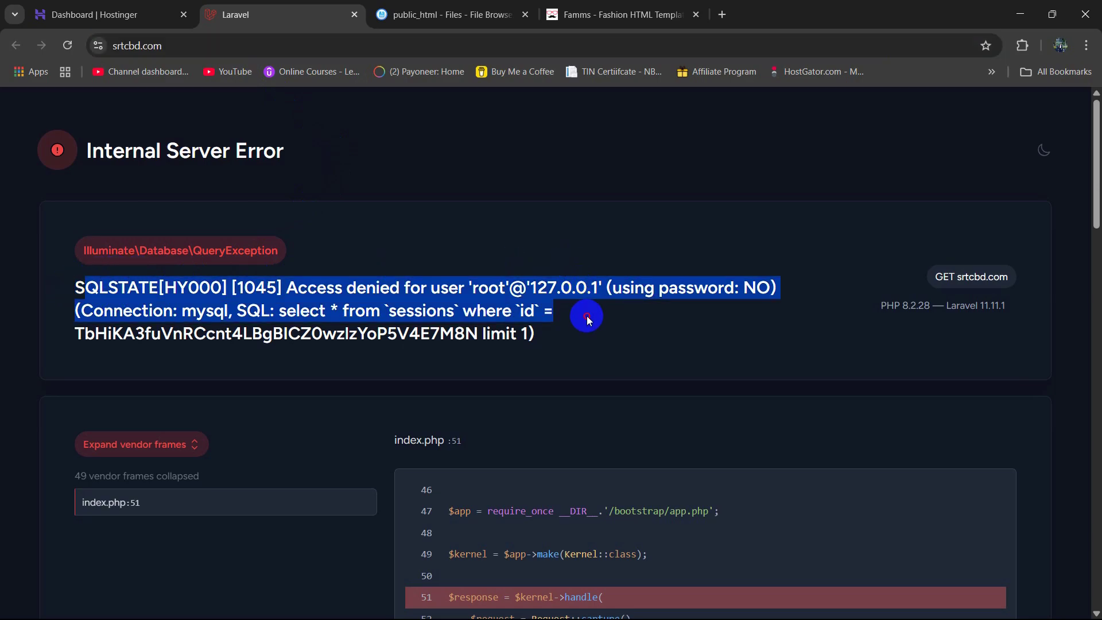
{"action": "left_click", "coordinate": [538, 334]}
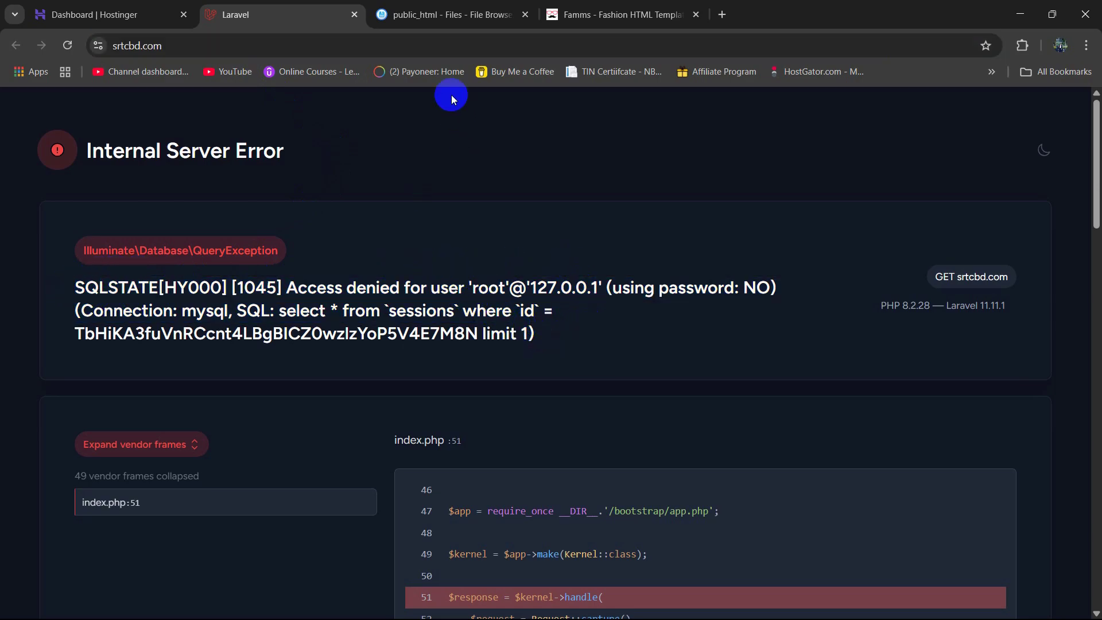
{"action": "left_click", "coordinate": [451, 14]}
{"action": "left_click", "coordinate": [131, 6]}
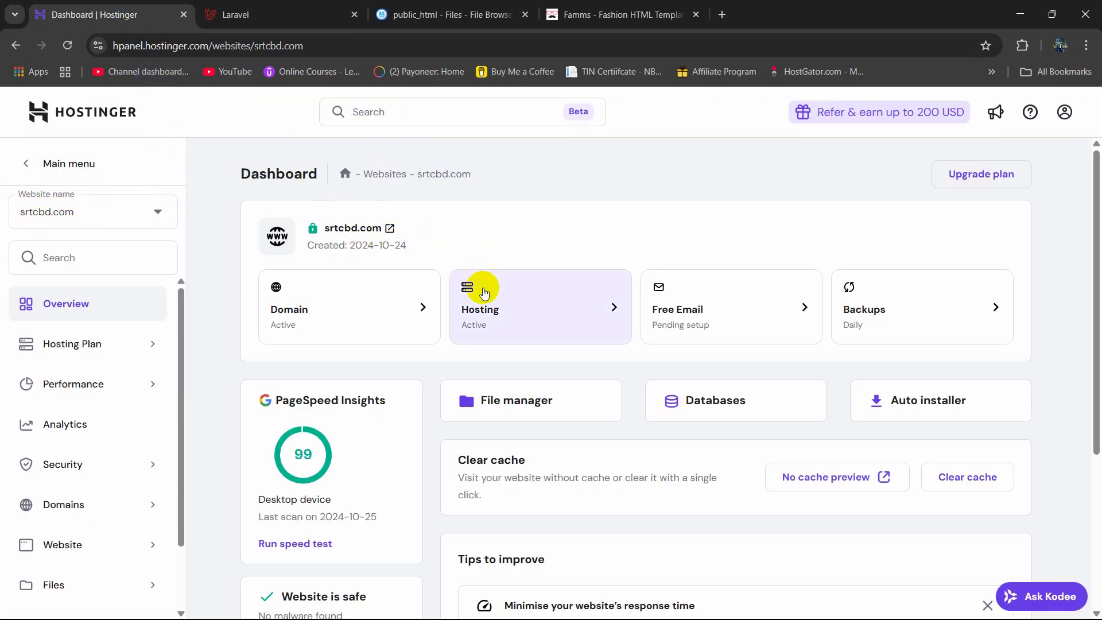
Open the MySQL Databases page and enter ecommerce as the new database name
{"action": "scroll", "coordinate": [683, 273], "scroll_direction": "down", "scroll_amount": 1}
{"action": "scroll", "coordinate": [682, 273], "scroll_direction": "down", "scroll_amount": 2}
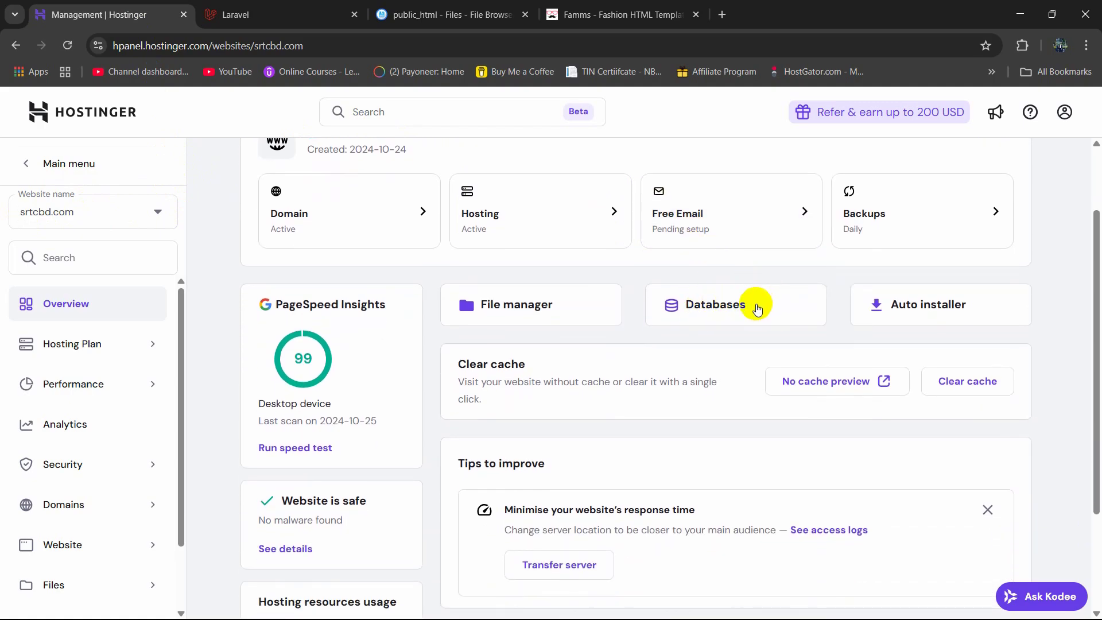
{"action": "left_click", "coordinate": [711, 312]}
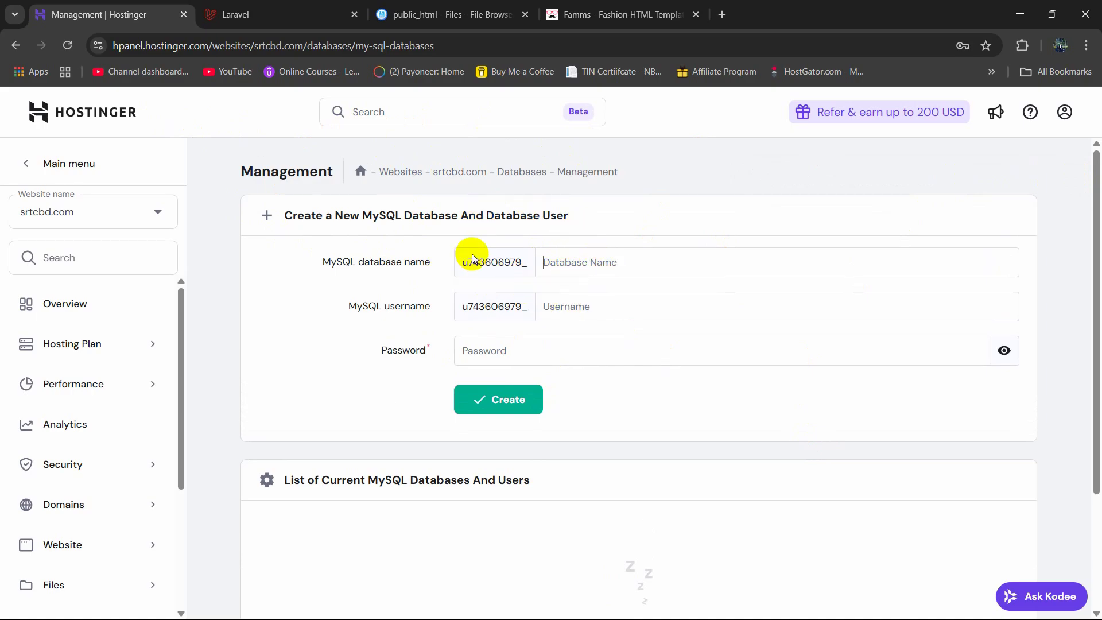
{"action": "left_click_drag", "start_coordinate": [320, 262], "coordinate": [472, 266]}
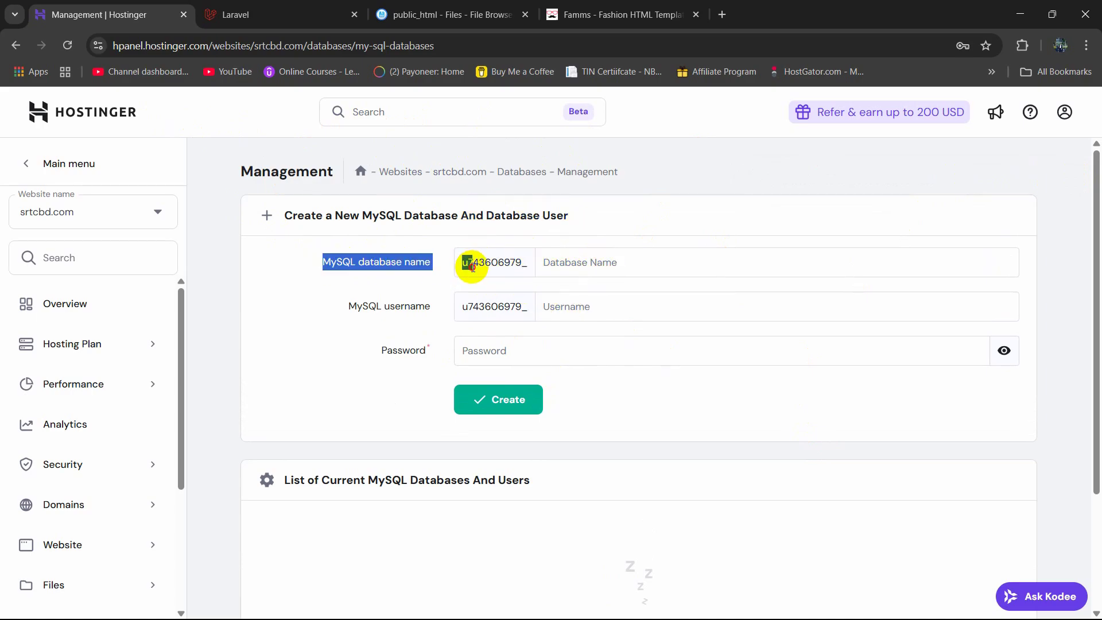
{"action": "left_click", "coordinate": [607, 266]}
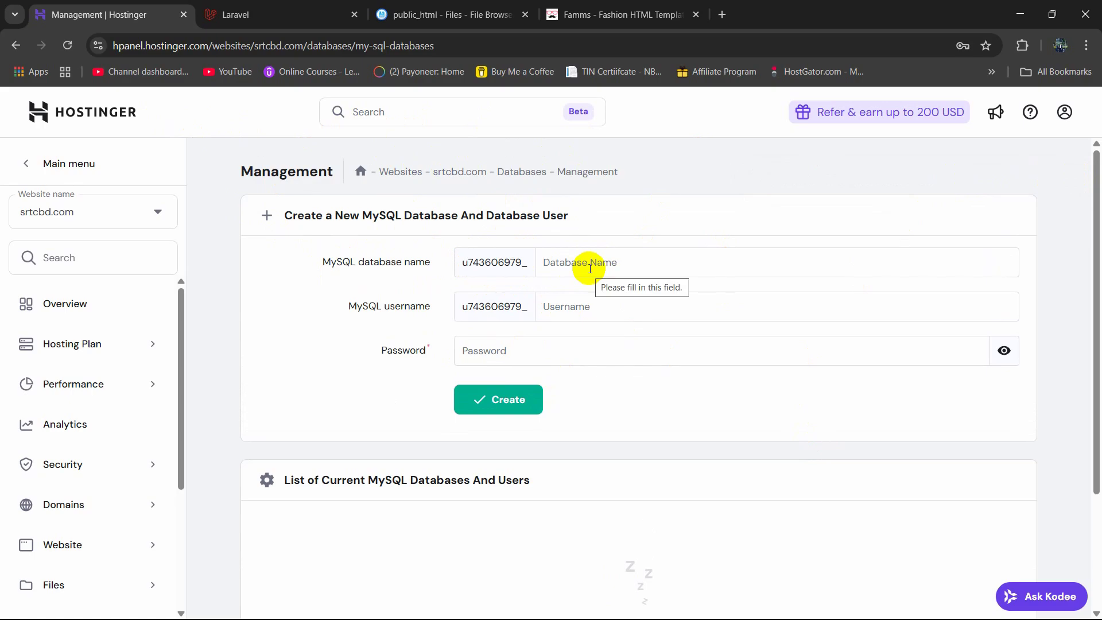
{"action": "type", "text": "ecommerce"}
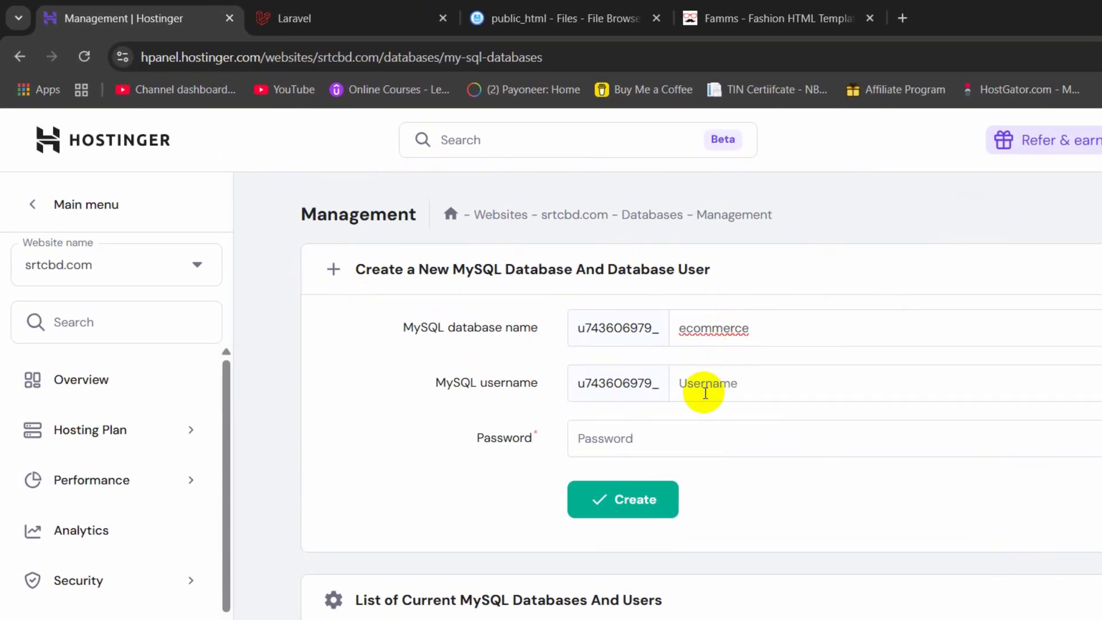
Fill the MySQL username with the same name, ecommerce
{"action": "left_click", "coordinate": [705, 389]}
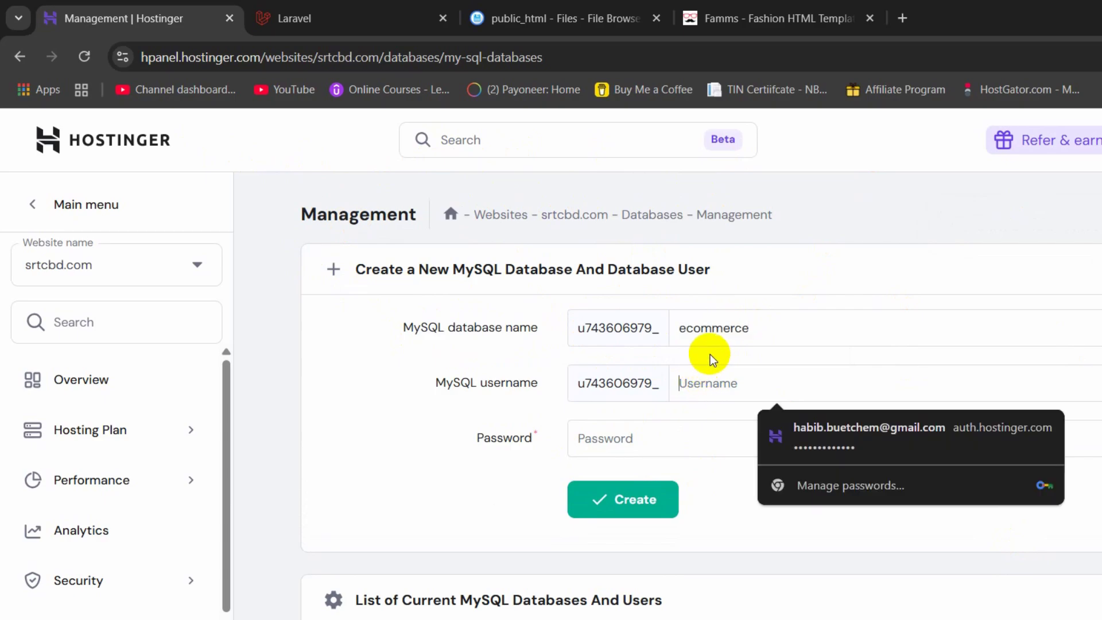
{"action": "left_click_drag", "start_coordinate": [746, 333], "coordinate": [660, 327]}
{"action": "key", "text": "ctrl+c"}
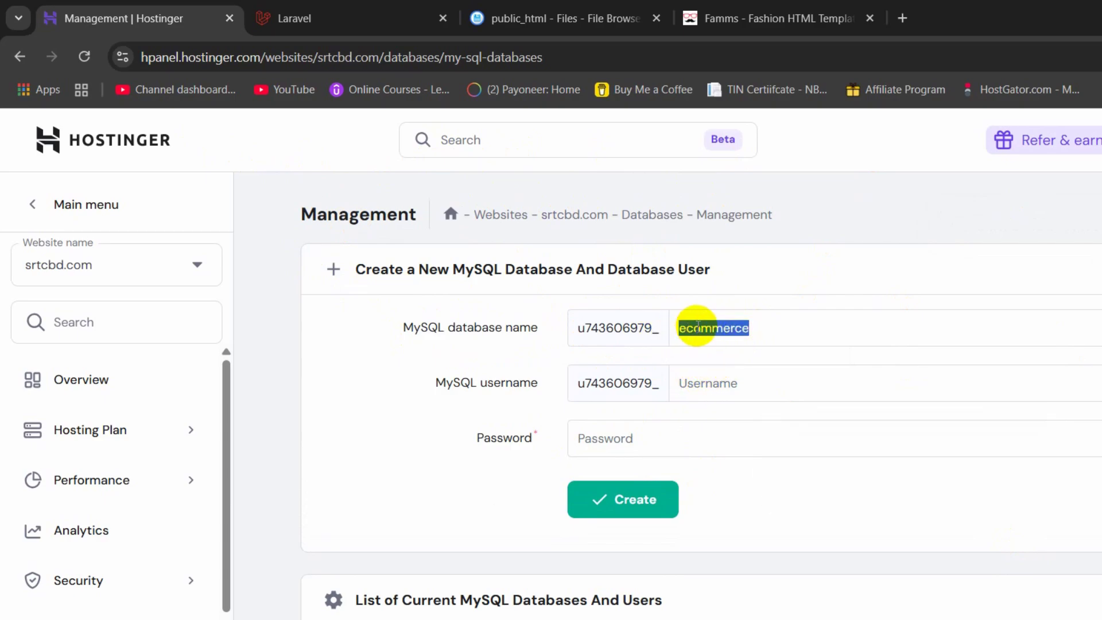
{"action": "left_click", "coordinate": [723, 388]}
{"action": "key", "text": "ctrl+v"}
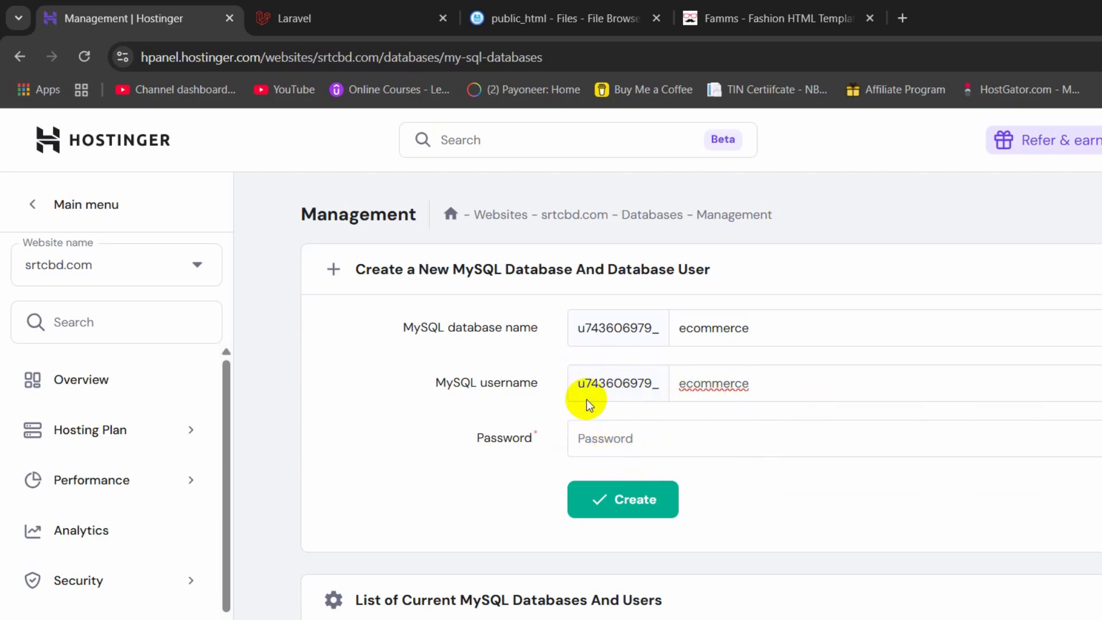
{"action": "left_click_drag", "start_coordinate": [578, 389], "coordinate": [668, 387]}
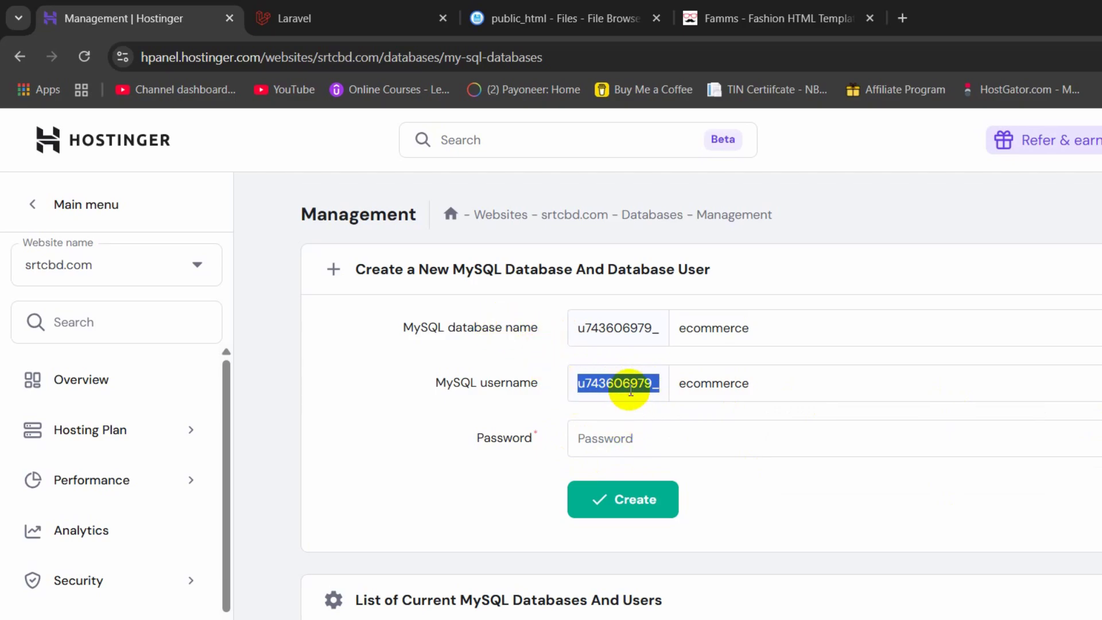
Enter and verify a password for the new database user
{"action": "left_click", "coordinate": [620, 432]}
{"action": "key", "text": "ctrl+v"}
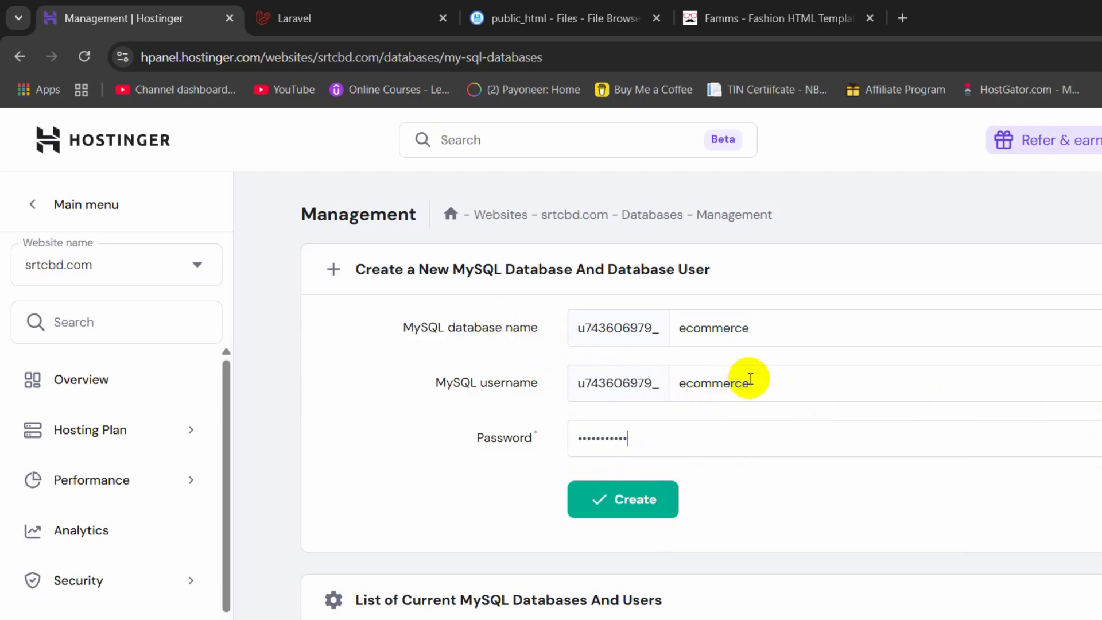
{"action": "double_click", "coordinate": [745, 379]}
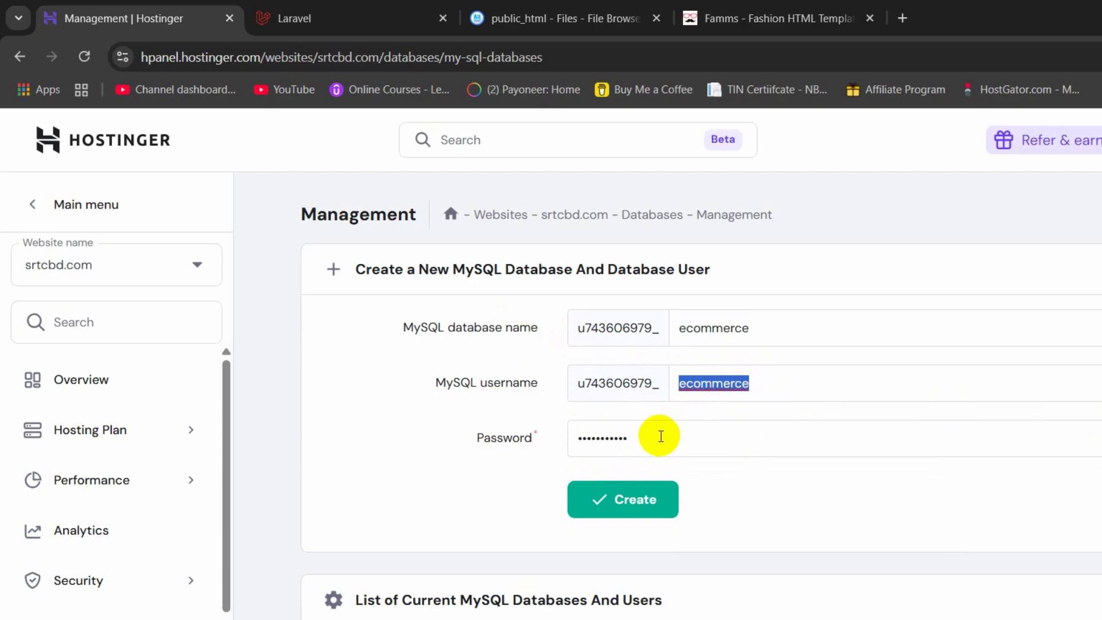
{"action": "key", "text": "ctrl+v"}
{"action": "left_click", "coordinate": [1101, 439]}
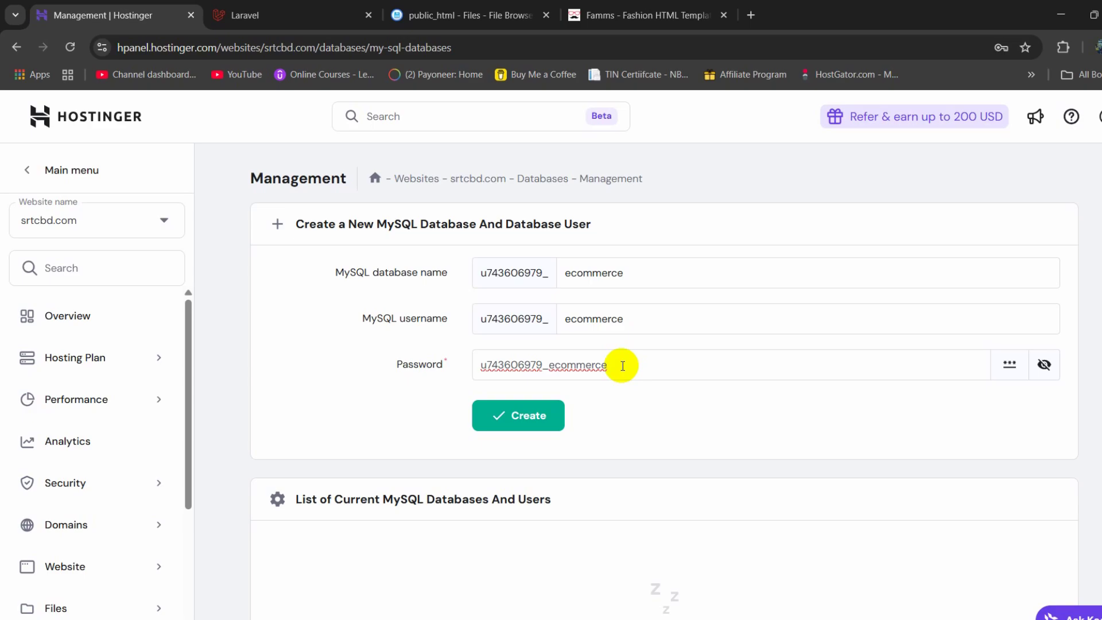
{"action": "type", "text": "A@"}
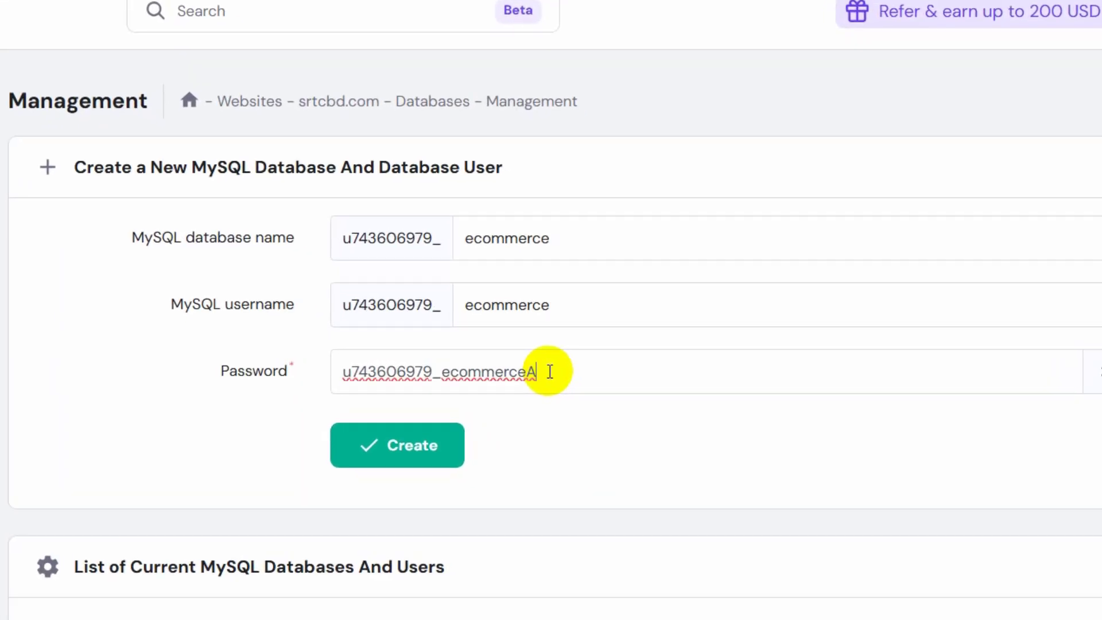
{"action": "left_click", "coordinate": [542, 462]}
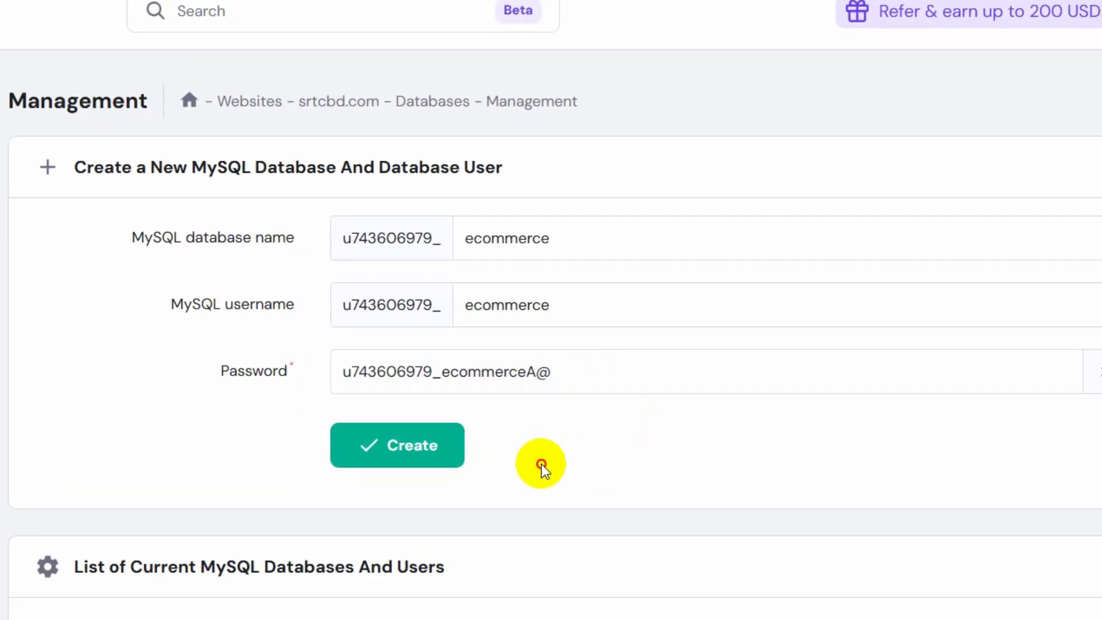
{"action": "left_click_drag", "start_coordinate": [553, 373], "coordinate": [158, 358]}
{"action": "left_click_drag", "start_coordinate": [561, 300], "coordinate": [244, 300]}
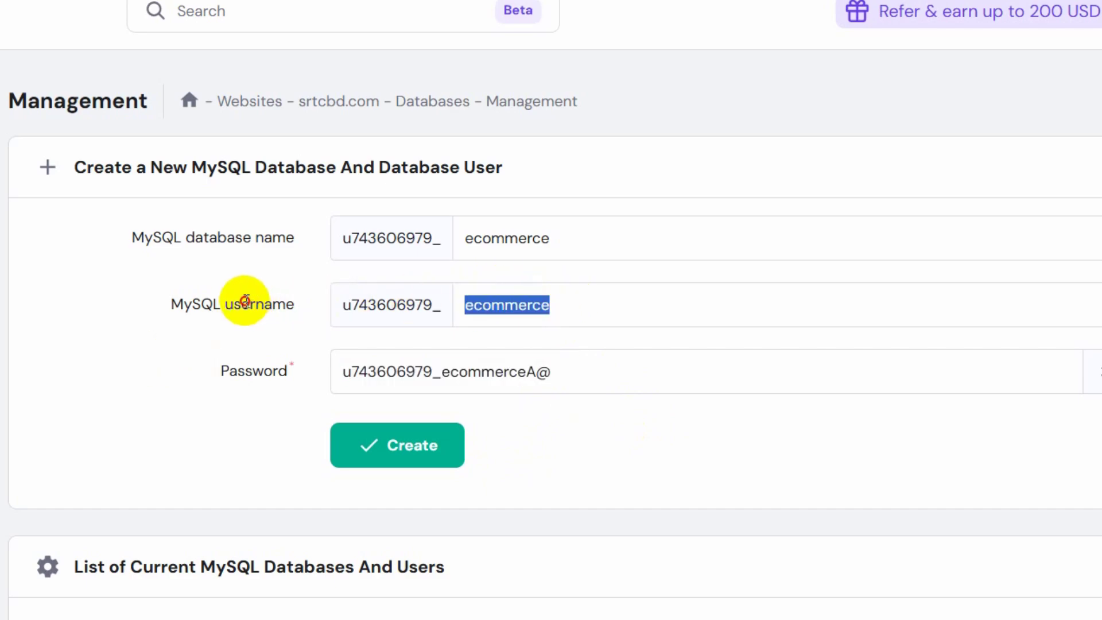
{"action": "left_click_drag", "start_coordinate": [348, 239], "coordinate": [556, 239]}
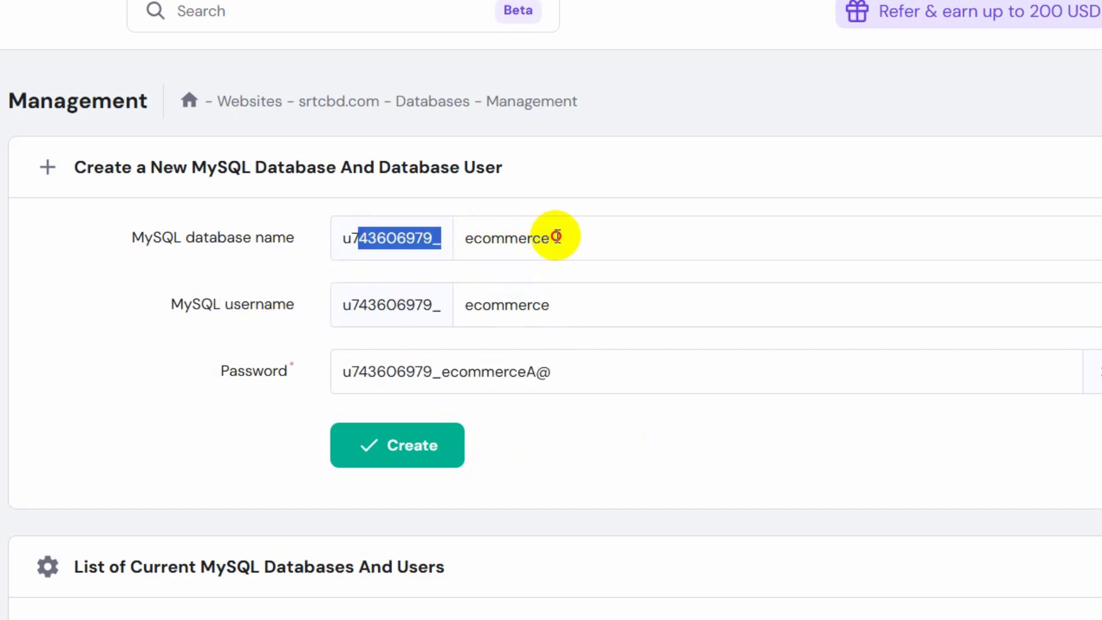
{"action": "left_click", "coordinate": [629, 182]}
Create the database and user, then check the new _ecommerce entry in the list
{"action": "left_click", "coordinate": [399, 454]}
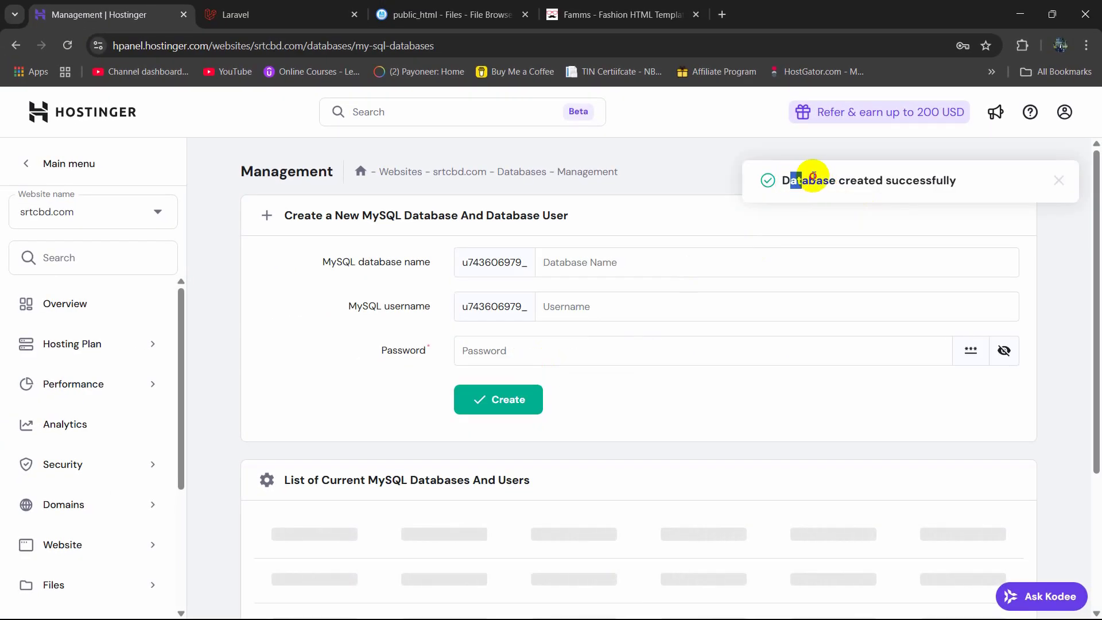
{"action": "left_click_drag", "start_coordinate": [792, 180], "coordinate": [1029, 292]}
{"action": "left_click", "coordinate": [1048, 288]}
{"action": "scroll", "coordinate": [1048, 287], "scroll_direction": "down", "scroll_amount": 3}
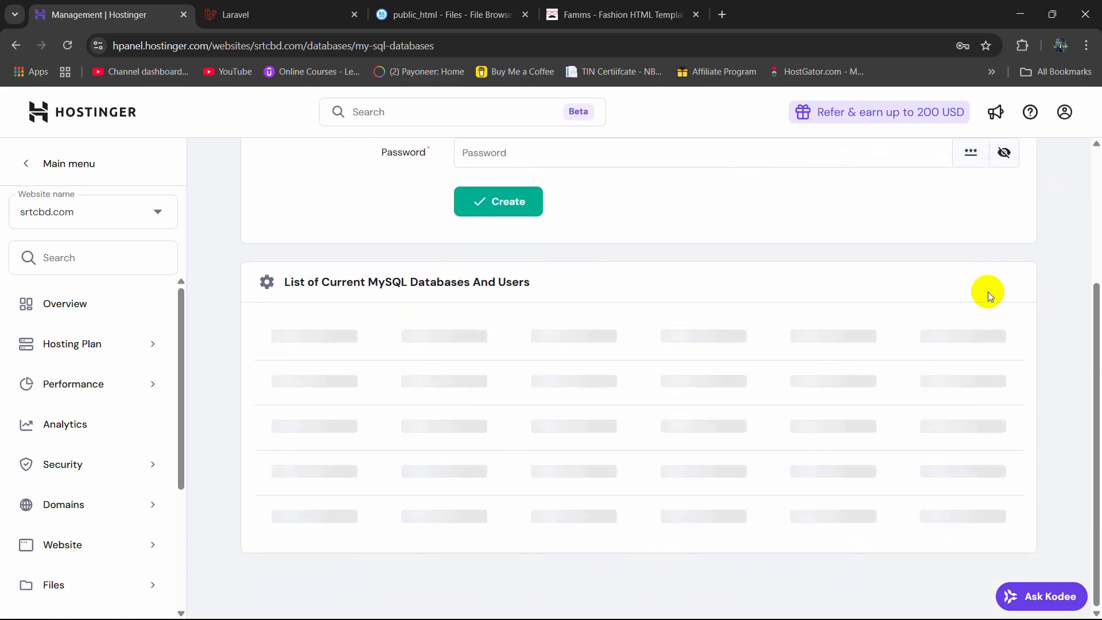
{"action": "left_click_drag", "start_coordinate": [425, 494], "coordinate": [559, 511]}
{"action": "left_click", "coordinate": [574, 511]}
{"action": "left_click", "coordinate": [1003, 508]}
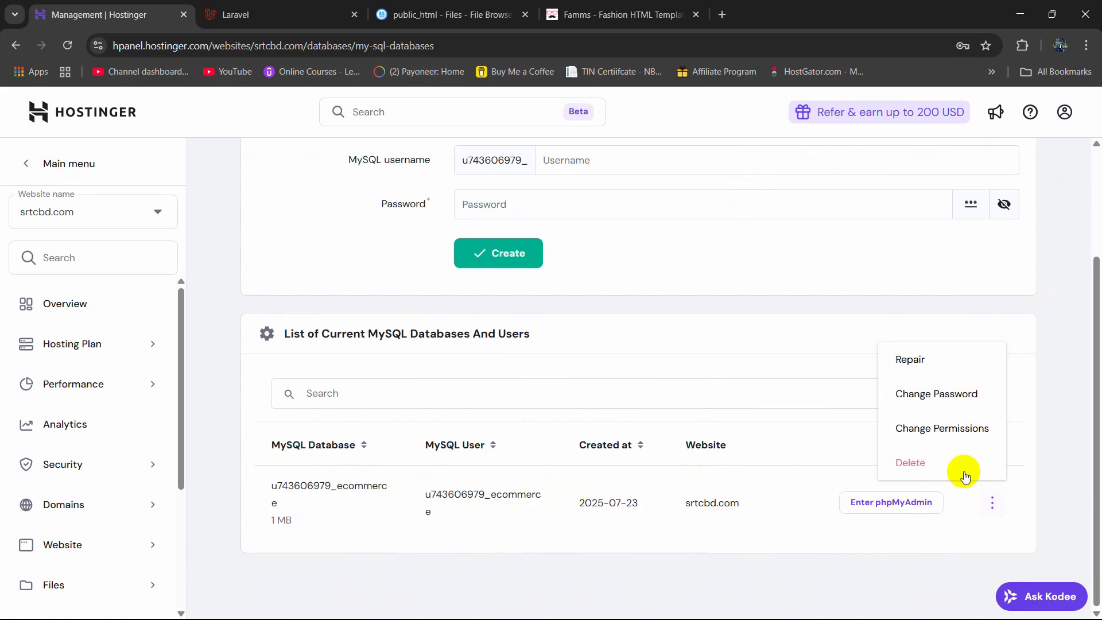
{"action": "left_click", "coordinate": [1060, 393]}
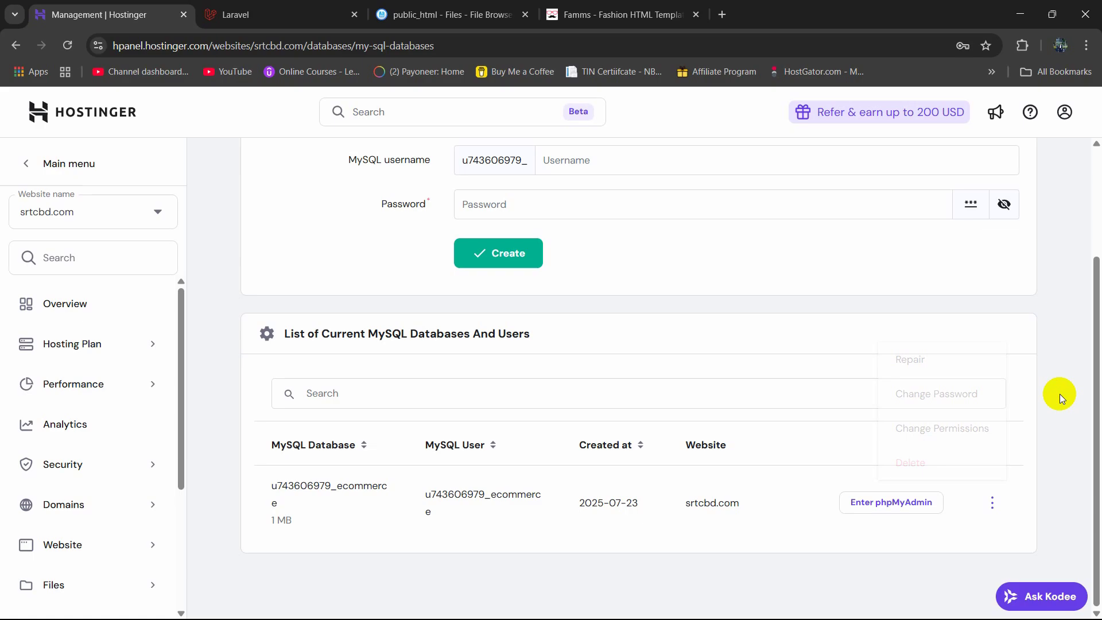
Enter phpMyAdmin, select the ecommerce database, and open its Import page
{"action": "left_click", "coordinate": [903, 508]}
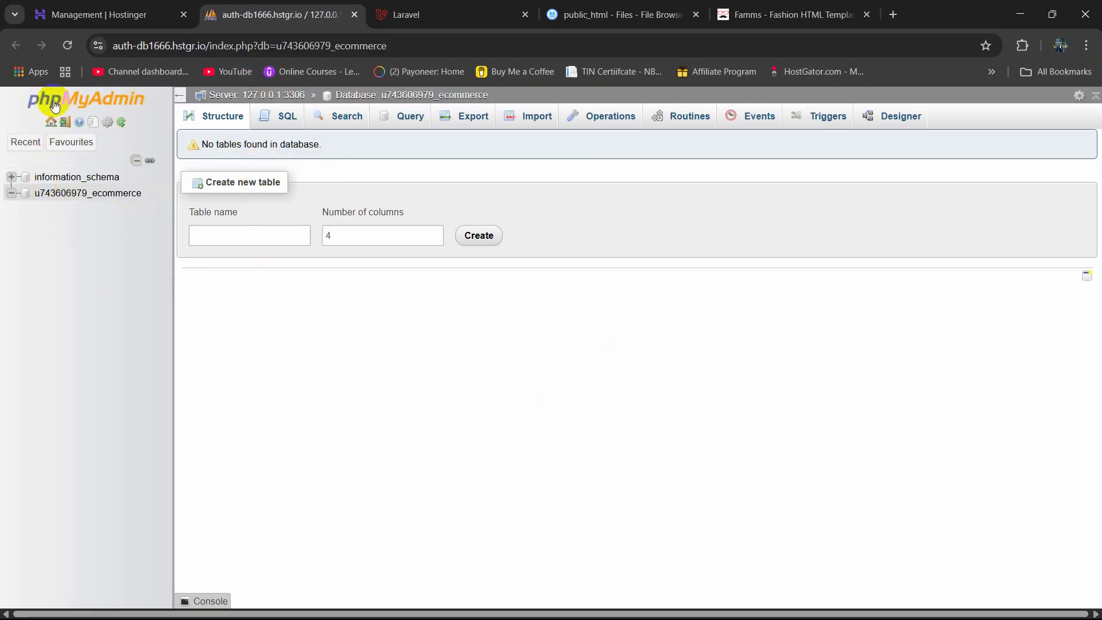
{"action": "left_click", "coordinate": [100, 195]}
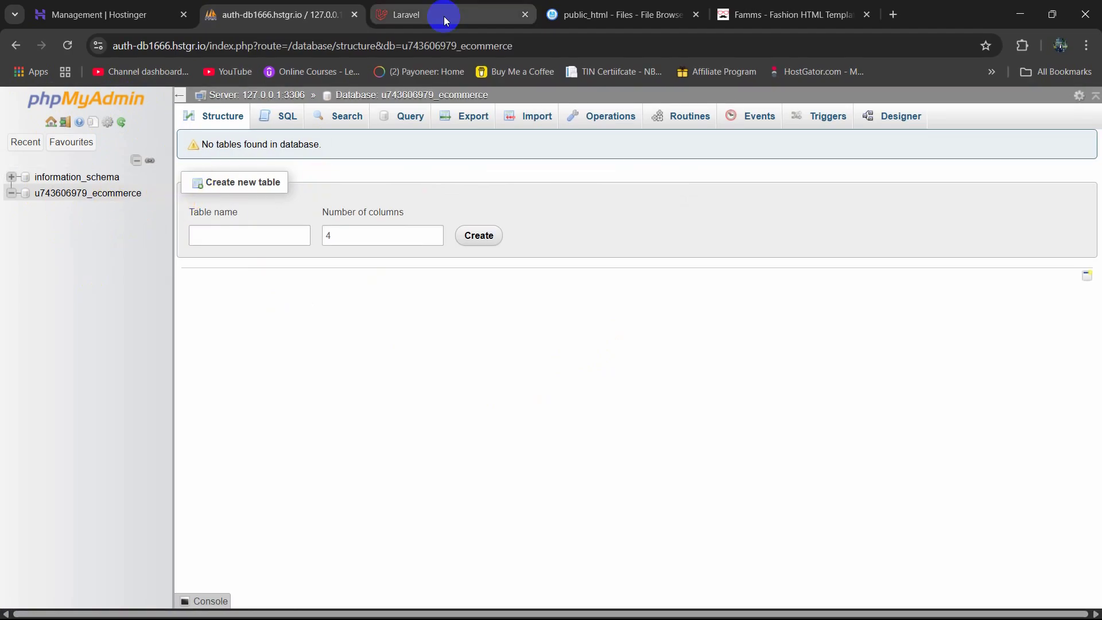
{"action": "left_click", "coordinate": [792, 14]}
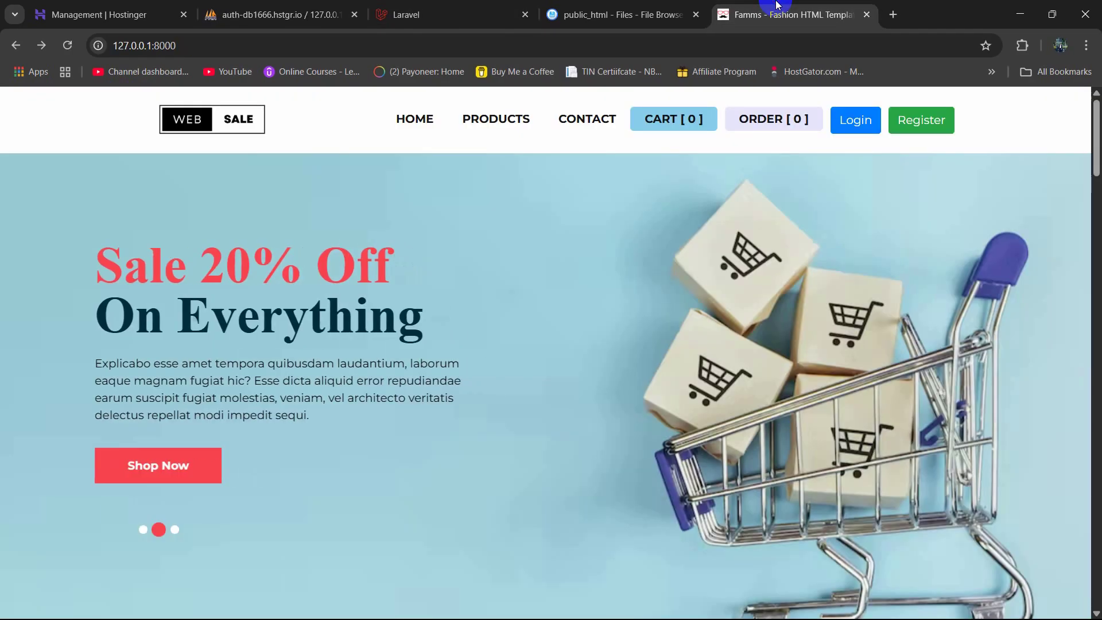
{"action": "left_click", "coordinate": [298, 14]}
{"action": "left_click", "coordinate": [88, 194]}
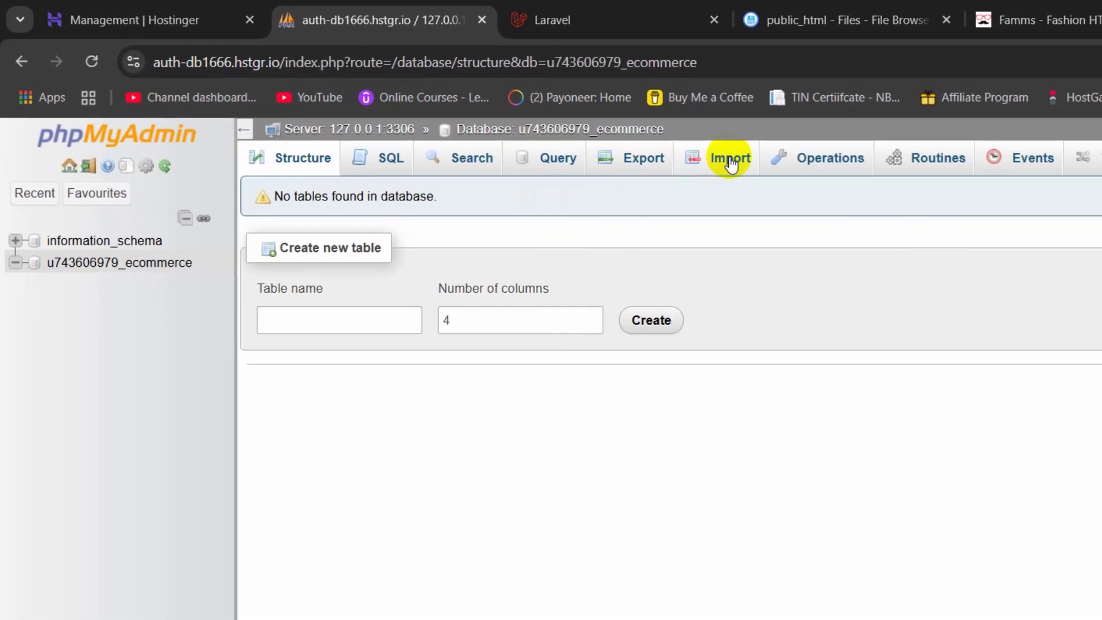
{"action": "left_click", "coordinate": [730, 161]}
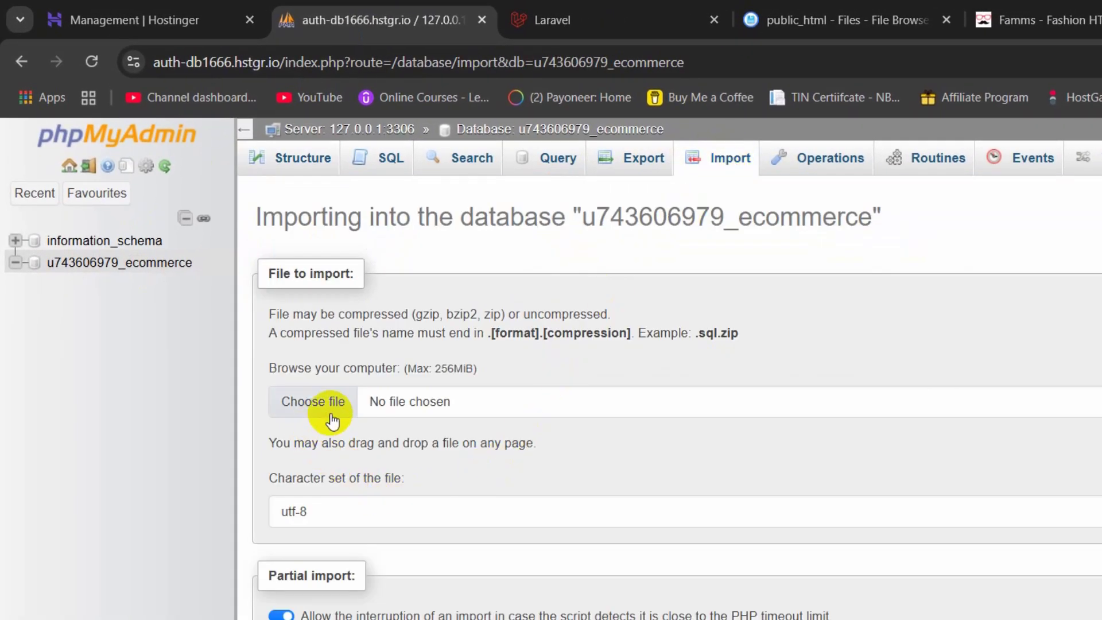
Choose ecommercepro (1).sql from E:\EcommercePro as the file to import
{"action": "left_click", "coordinate": [437, 406]}
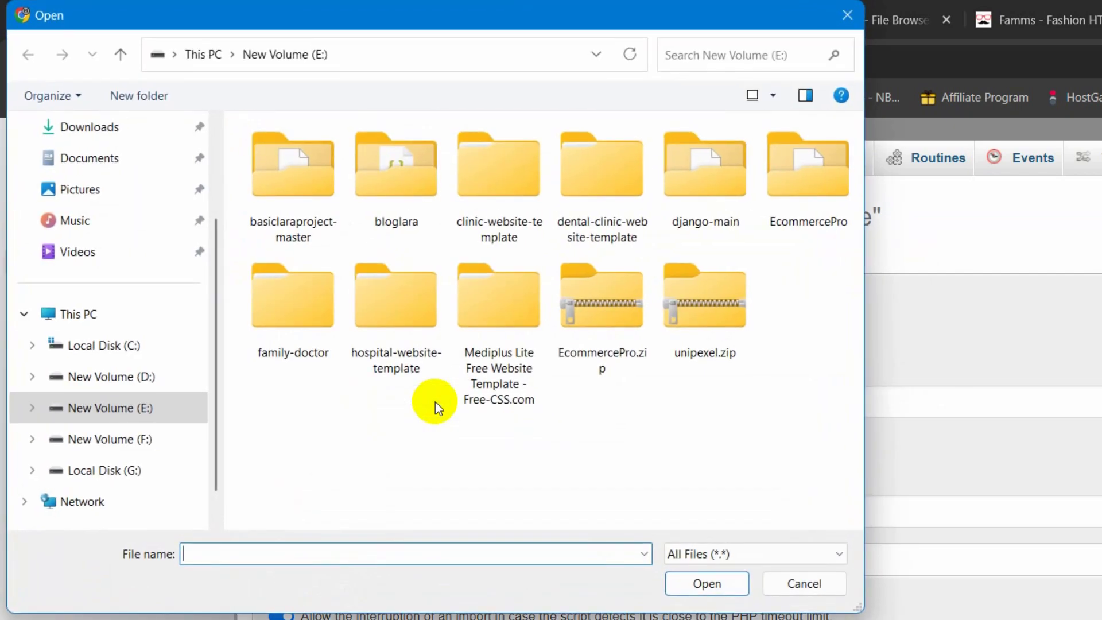
{"action": "left_click", "coordinate": [138, 409]}
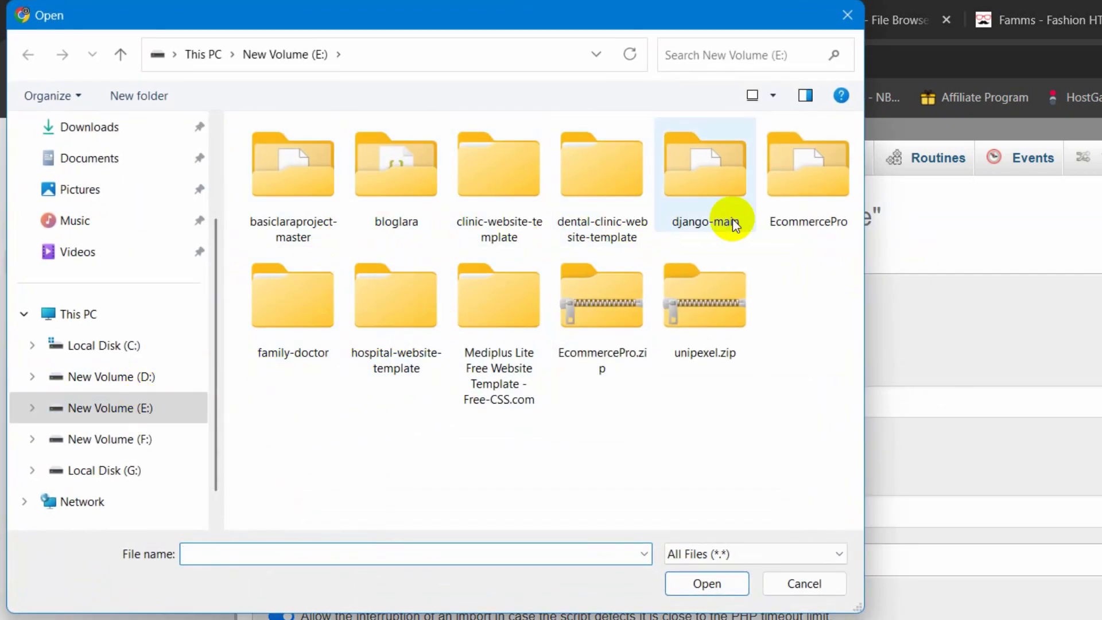
{"action": "double_click", "coordinate": [820, 183]}
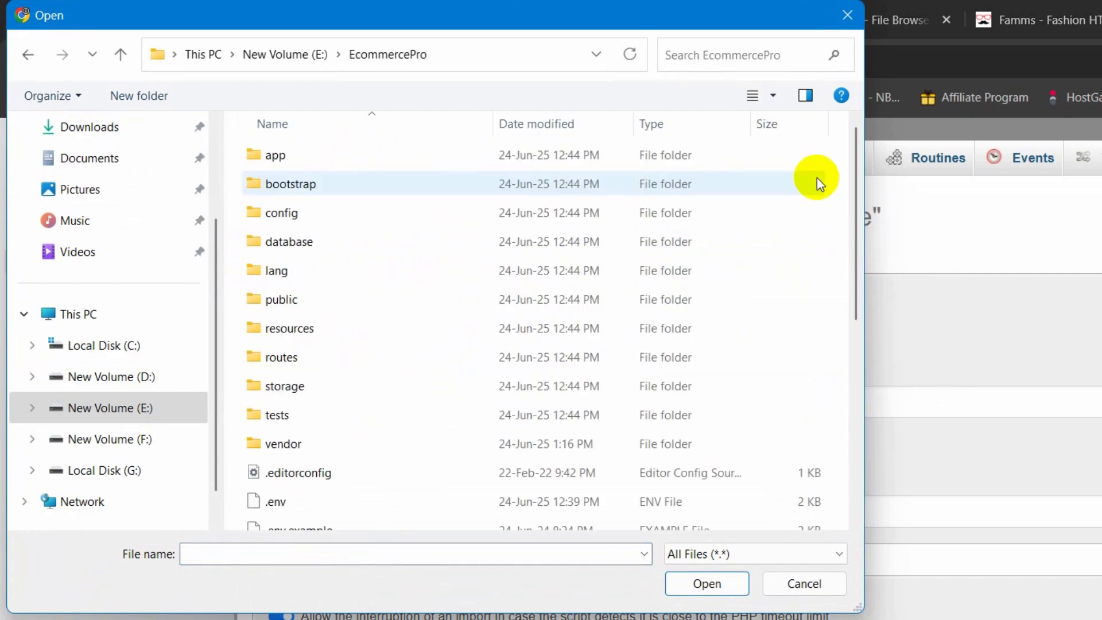
{"action": "scroll", "coordinate": [638, 241], "scroll_direction": "down", "scroll_amount": 5}
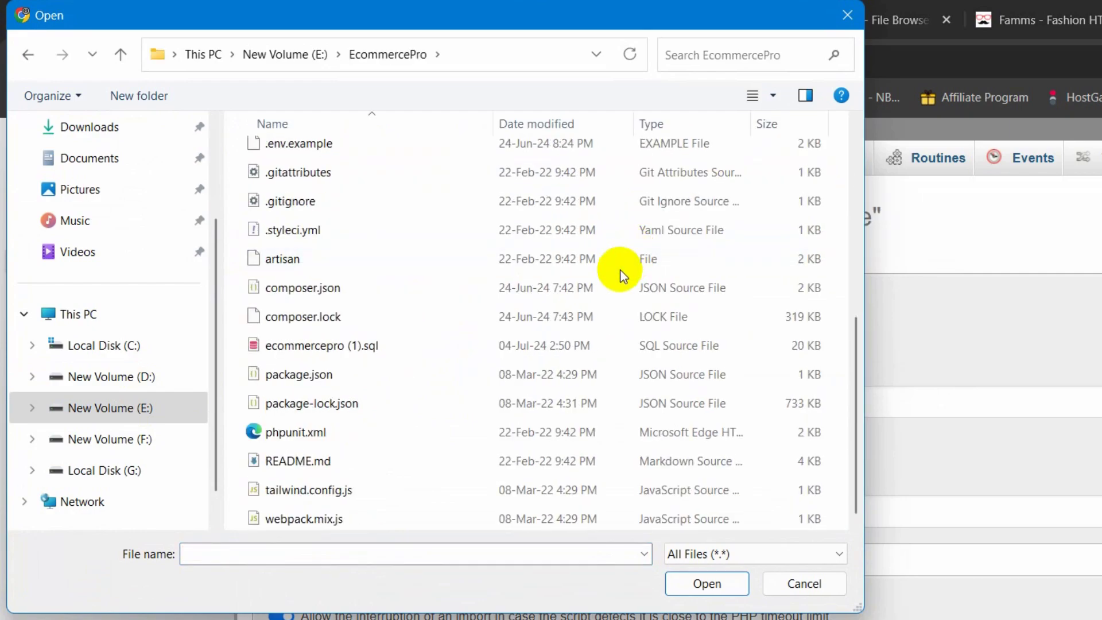
{"action": "left_click", "coordinate": [401, 343]}
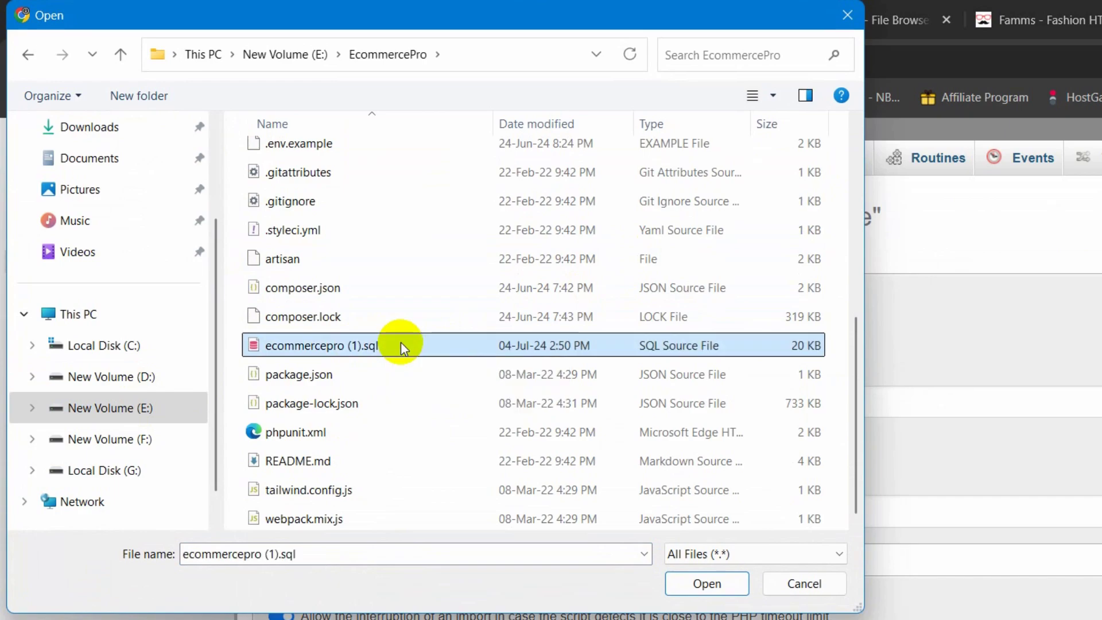
{"action": "left_click", "coordinate": [707, 584]}
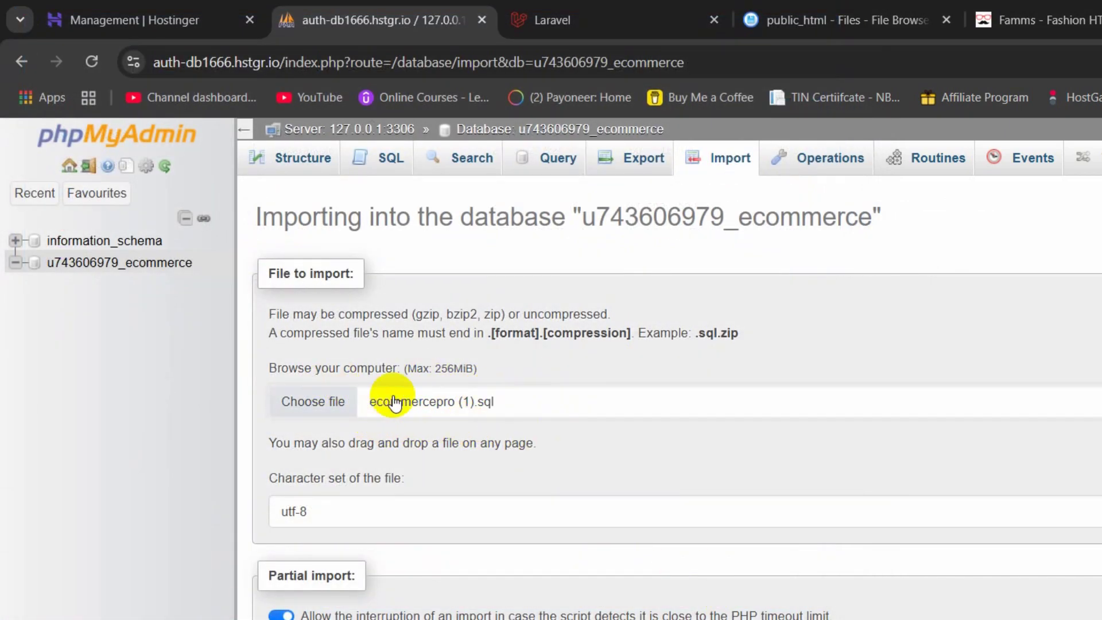
Run the SQL import and view the database structure listing its 14 tables
{"action": "scroll", "coordinate": [489, 396], "scroll_direction": "down", "scroll_amount": 5}
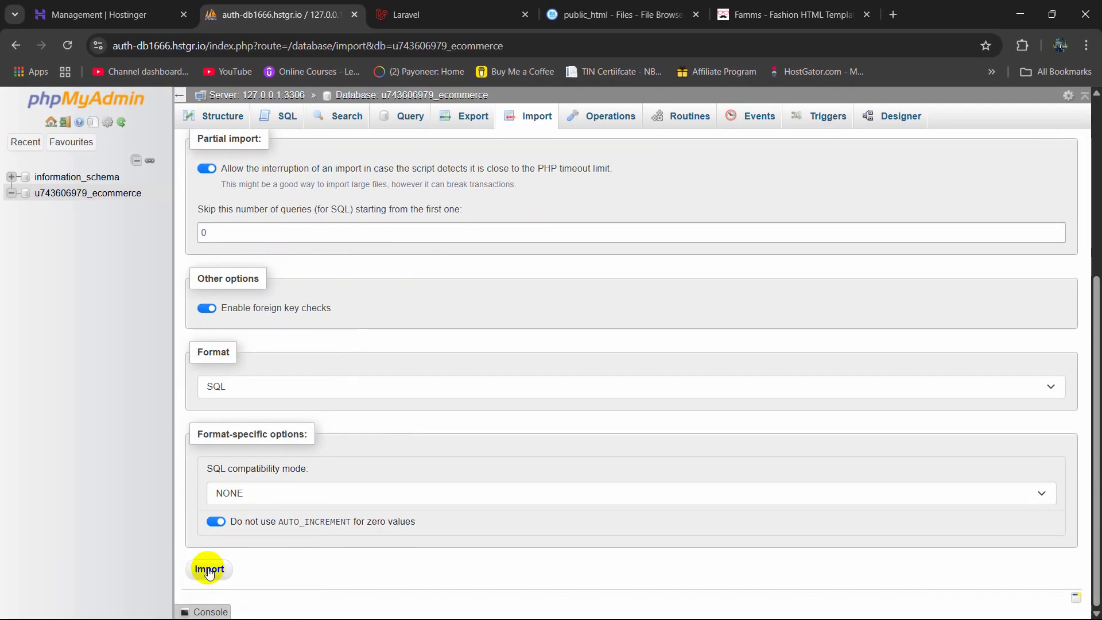
{"action": "left_click", "coordinate": [209, 571]}
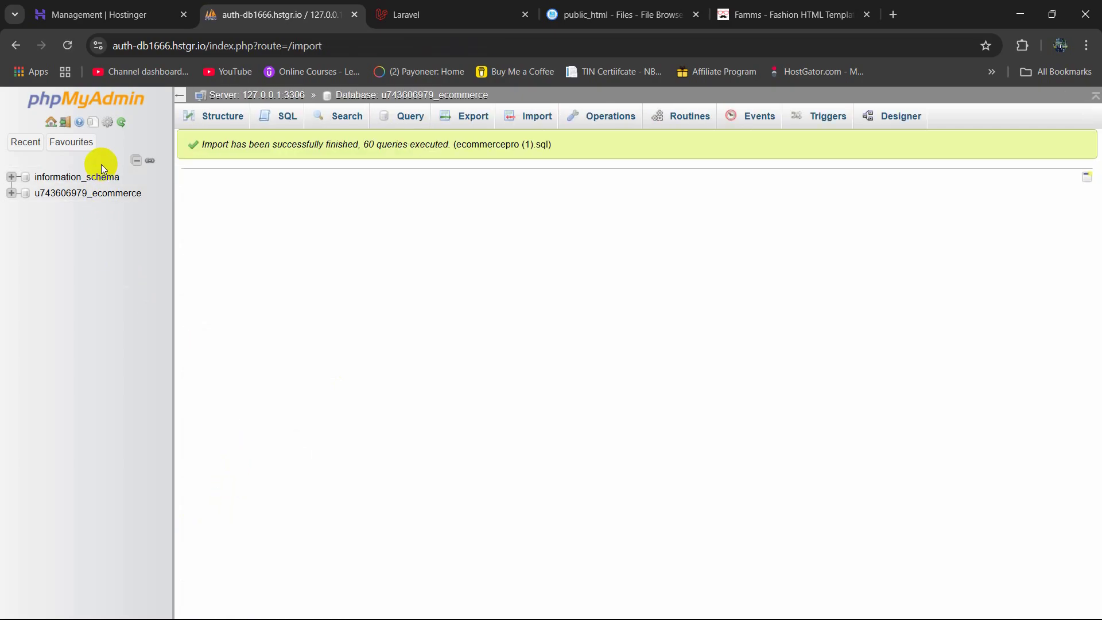
{"action": "left_click", "coordinate": [96, 193]}
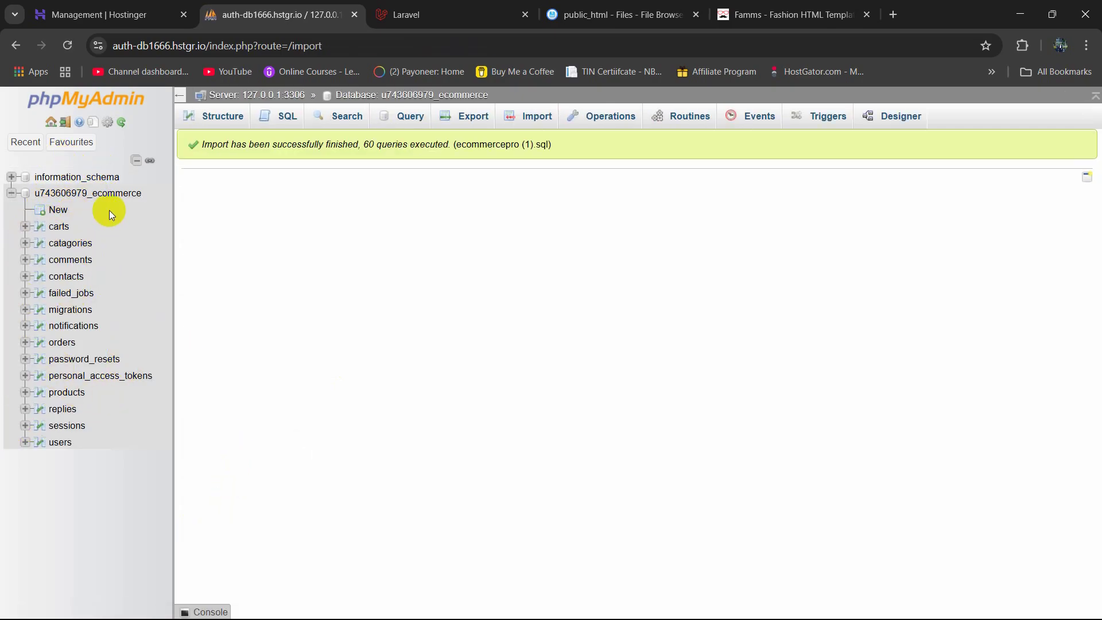
{"action": "left_click", "coordinate": [104, 194]}
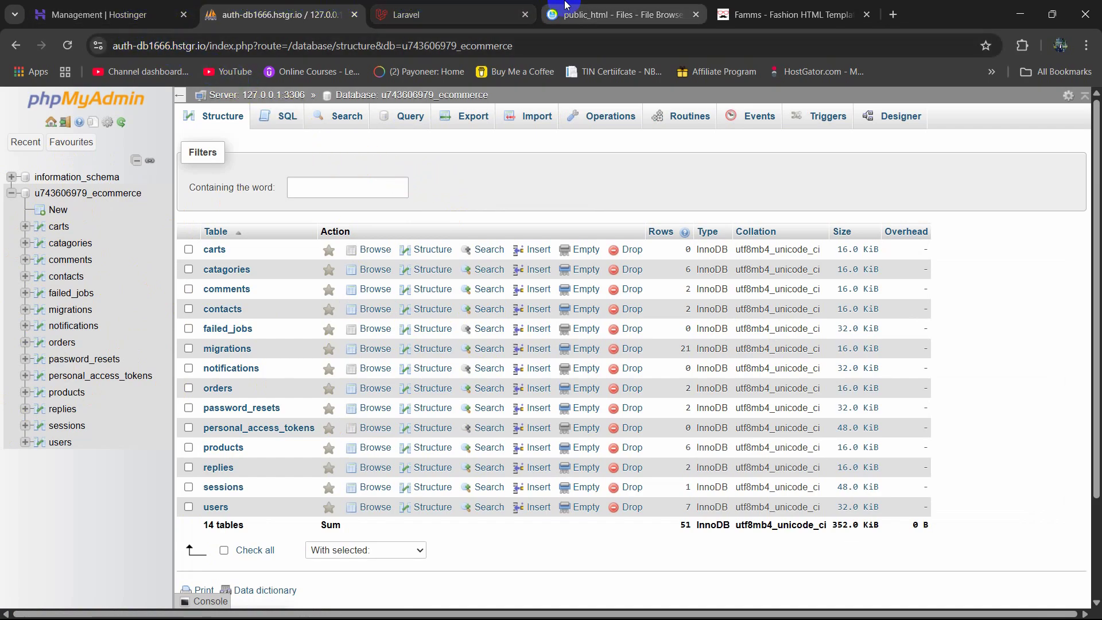
Open public_html's .env in the editor and select the localhost APP_URL value
{"action": "left_click", "coordinate": [593, 13]}
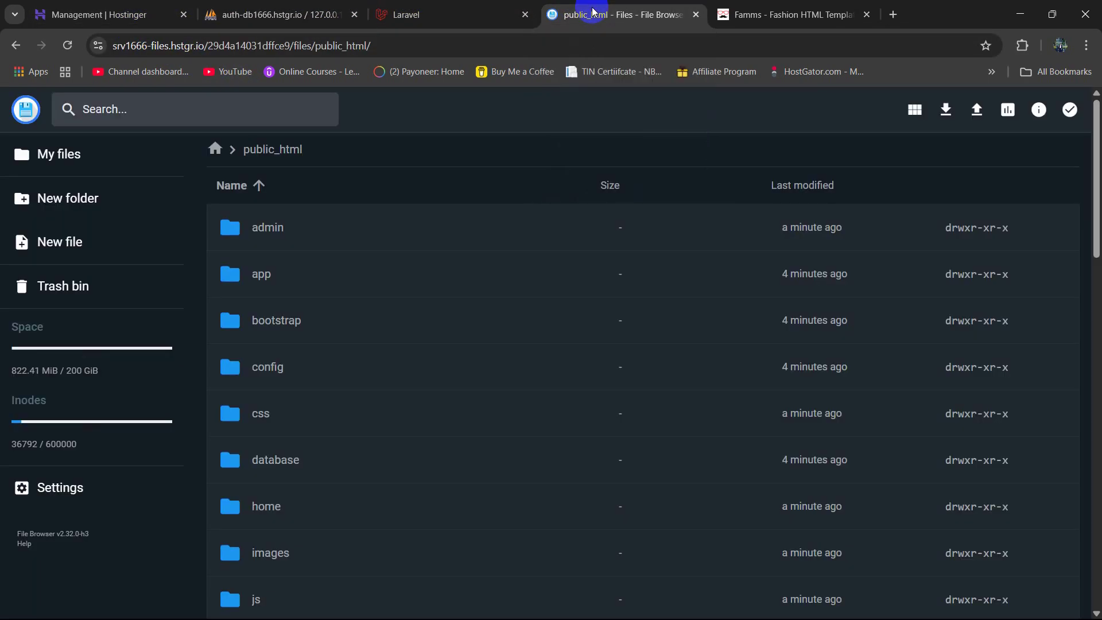
{"action": "scroll", "coordinate": [382, 279], "scroll_direction": "down", "scroll_amount": 6}
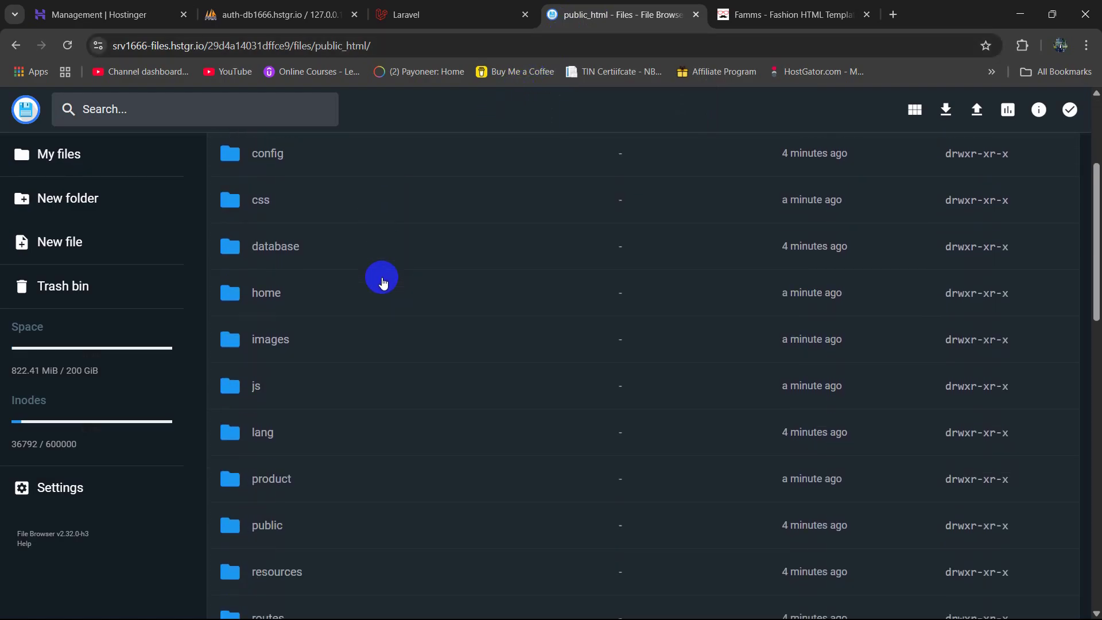
{"action": "scroll", "coordinate": [383, 282], "scroll_direction": "down", "scroll_amount": 8}
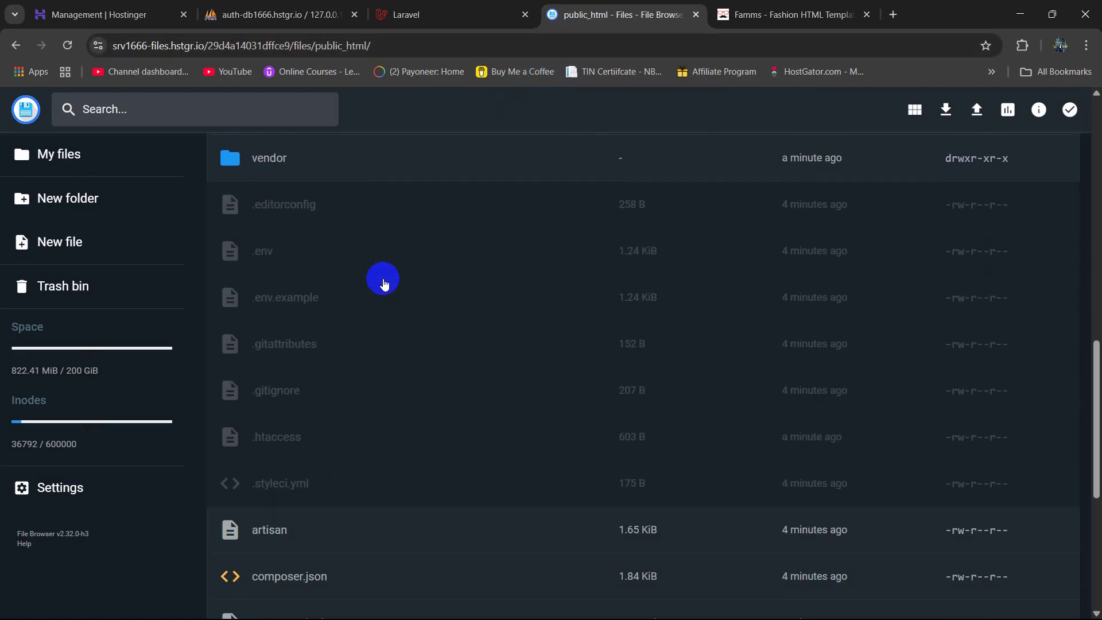
{"action": "left_click", "coordinate": [294, 262]}
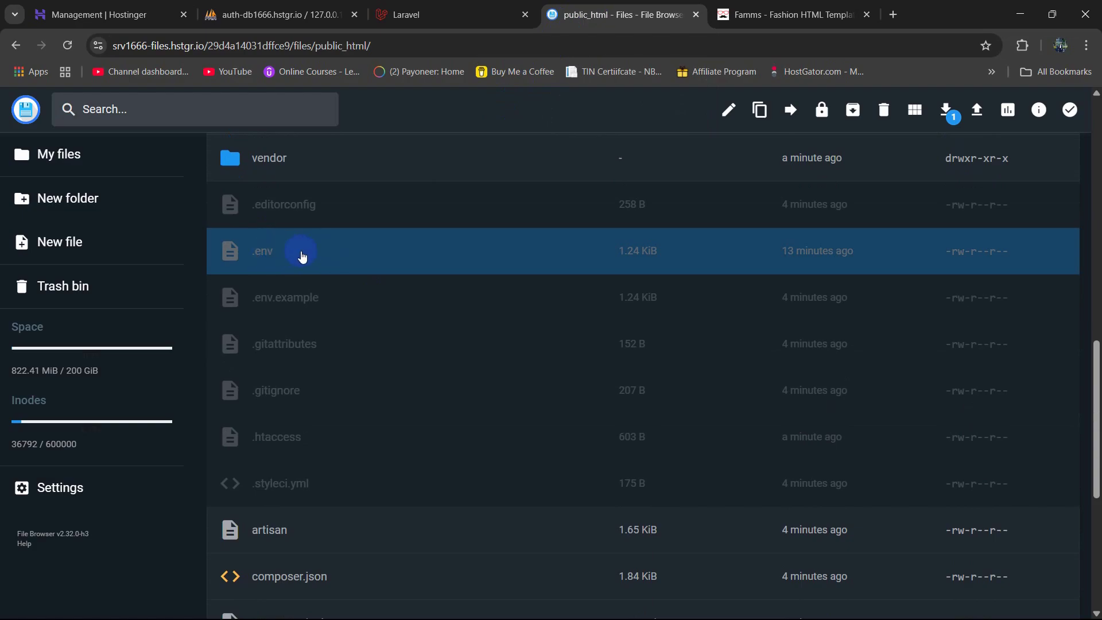
{"action": "right_click", "coordinate": [302, 252]}
{"action": "left_click", "coordinate": [336, 305]}
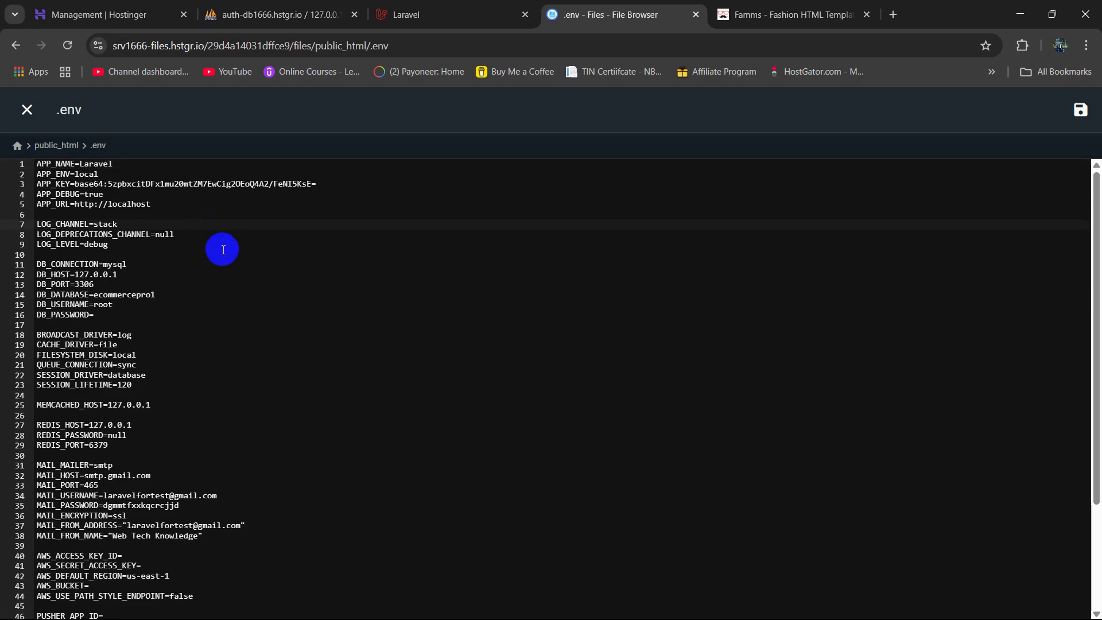
{"action": "scroll", "coordinate": [224, 249], "scroll_direction": "up", "scroll_amount": 4}
{"action": "scroll", "coordinate": [198, 258], "scroll_direction": "up", "scroll_amount": 1}
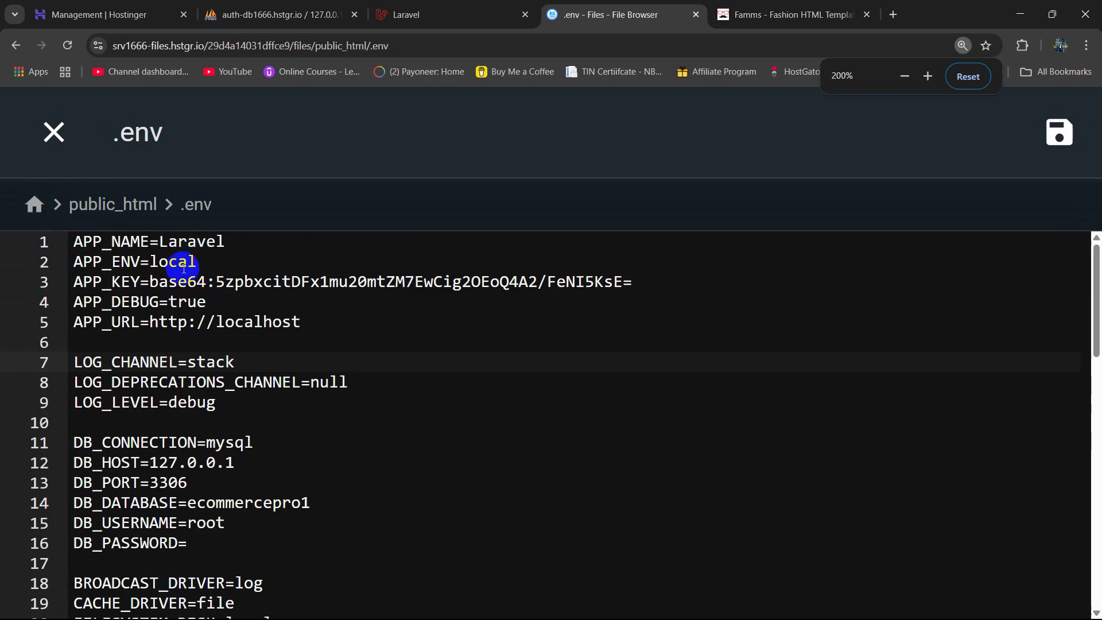
{"action": "left_click_drag", "start_coordinate": [150, 322], "coordinate": [310, 321]}
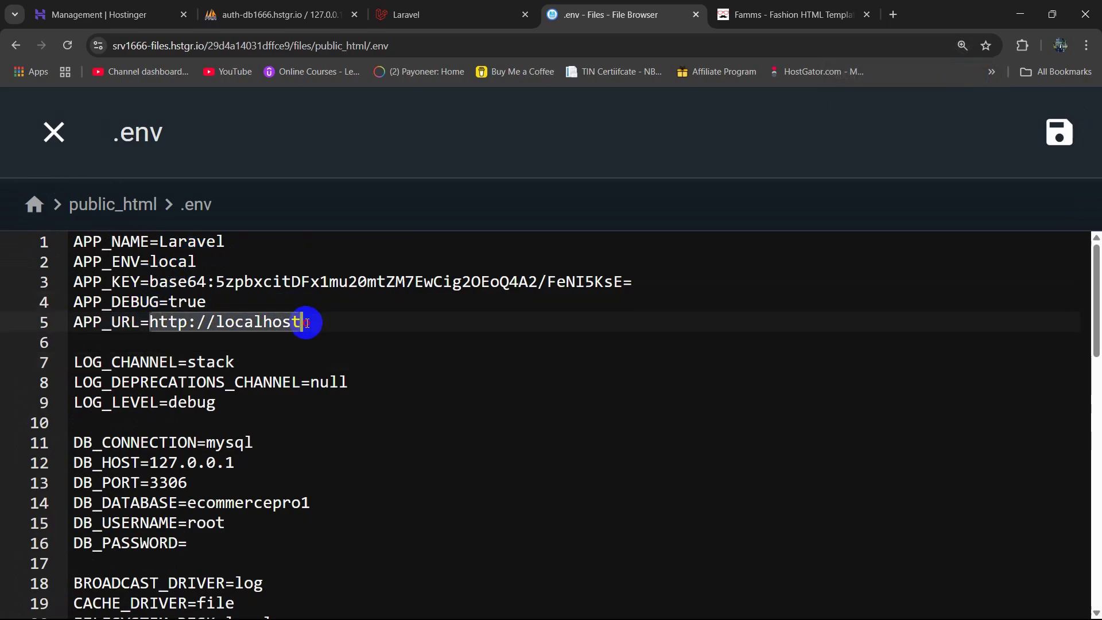
{"action": "left_click", "coordinate": [438, 11]}
{"action": "left_click", "coordinate": [149, 45]}
{"action": "key", "text": "ctrl+c"}
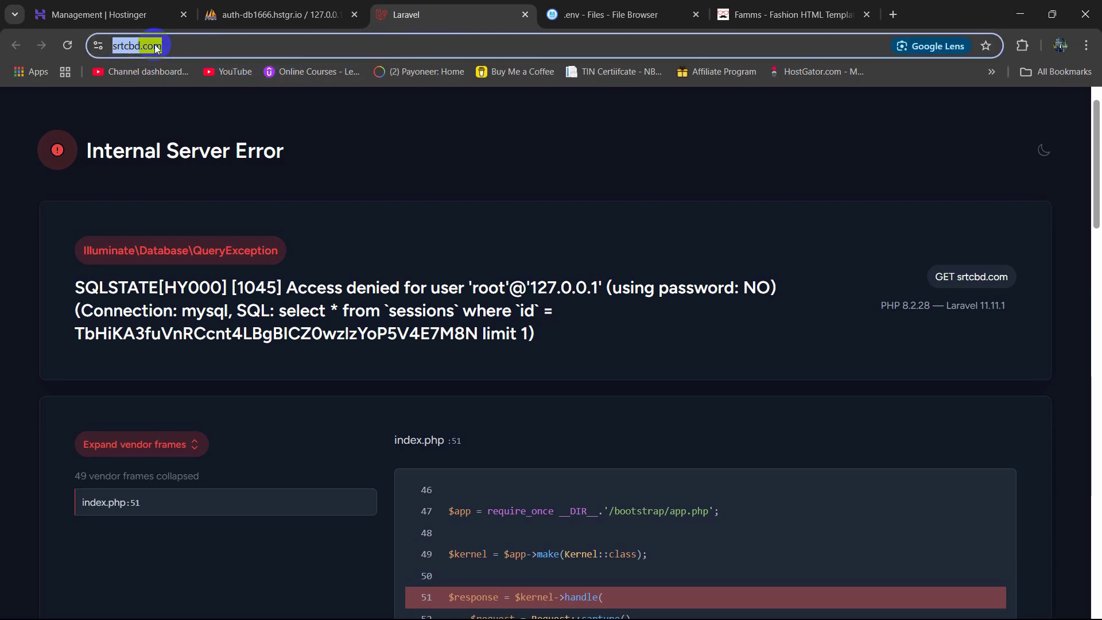
{"action": "left_click", "coordinate": [560, 12]}
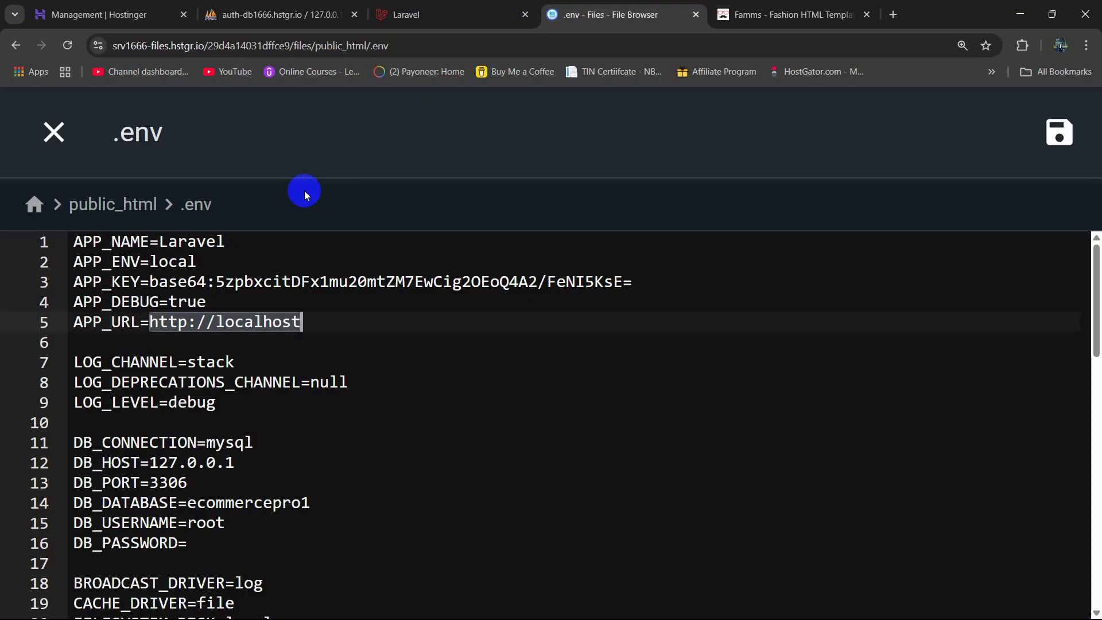
{"action": "key", "text": "ctrl+v"}
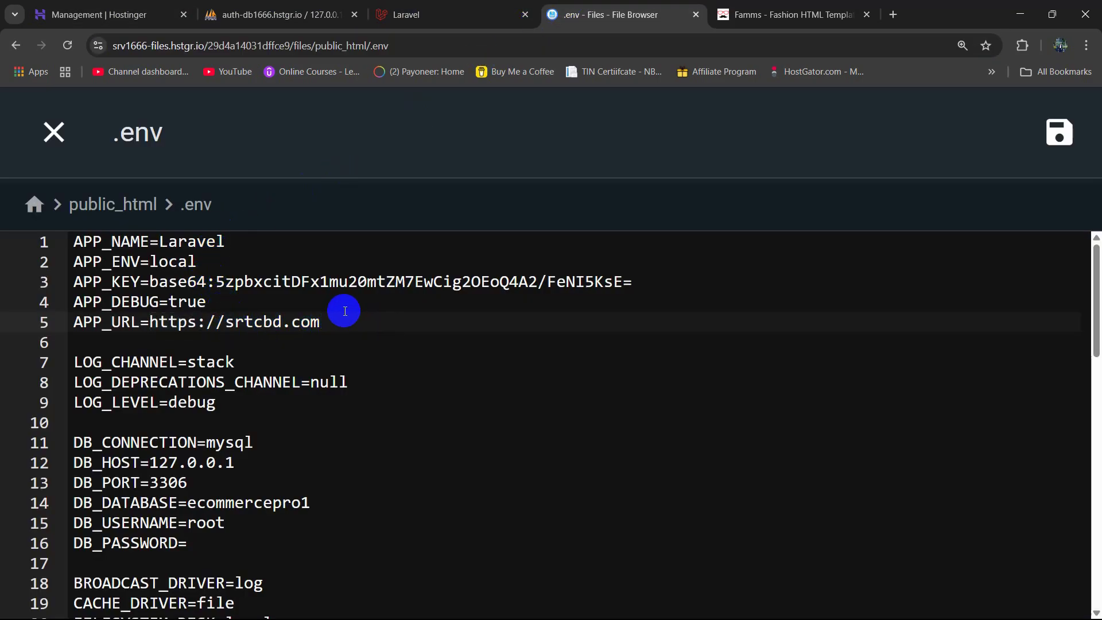
{"action": "scroll", "coordinate": [344, 310], "scroll_direction": "down", "scroll_amount": 2}
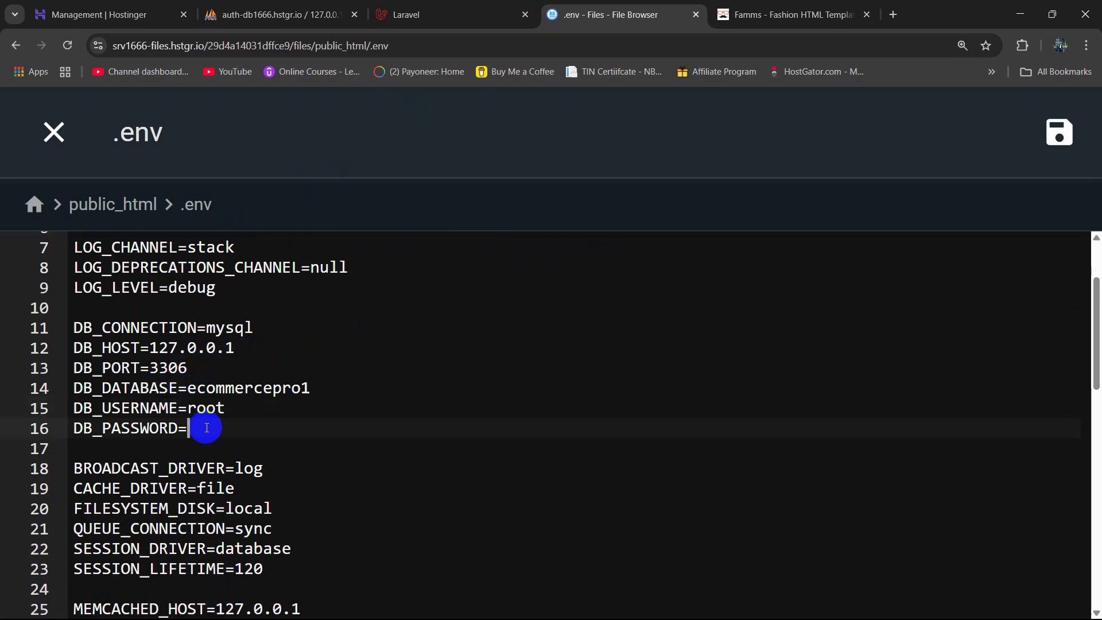
{"action": "left_click", "coordinate": [109, 14]}
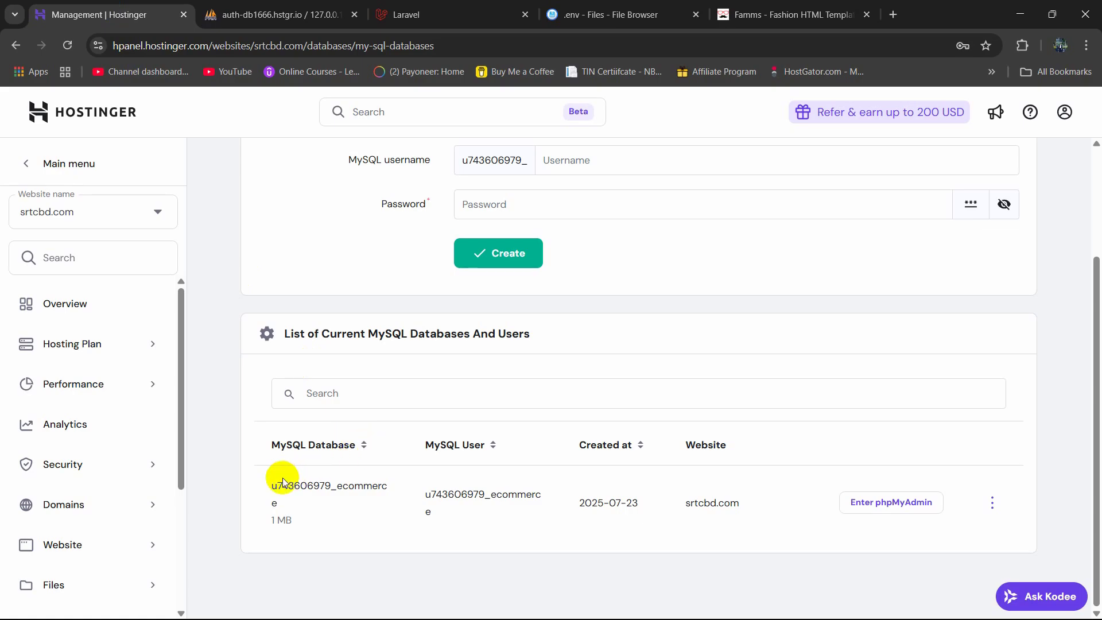
Replace DB_DATABASE ecommercepro1 and DB_USERNAME root with the hosted _ecommerce names
{"action": "left_click_drag", "start_coordinate": [269, 489], "coordinate": [294, 500]}
{"action": "key", "text": "ctrl+c"}
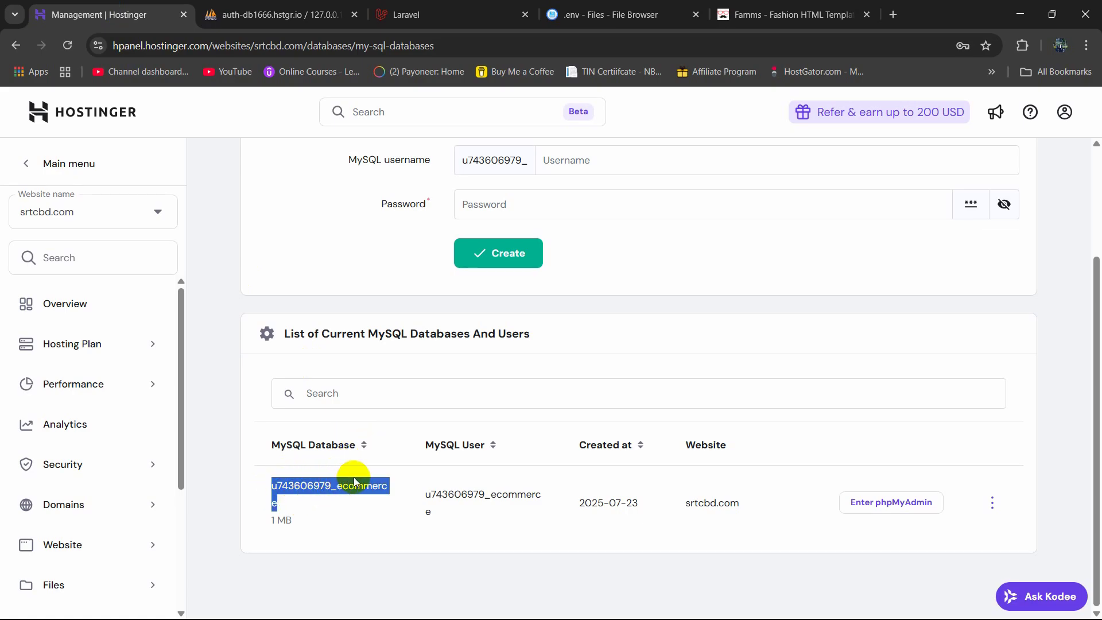
{"action": "left_click", "coordinate": [574, 14]}
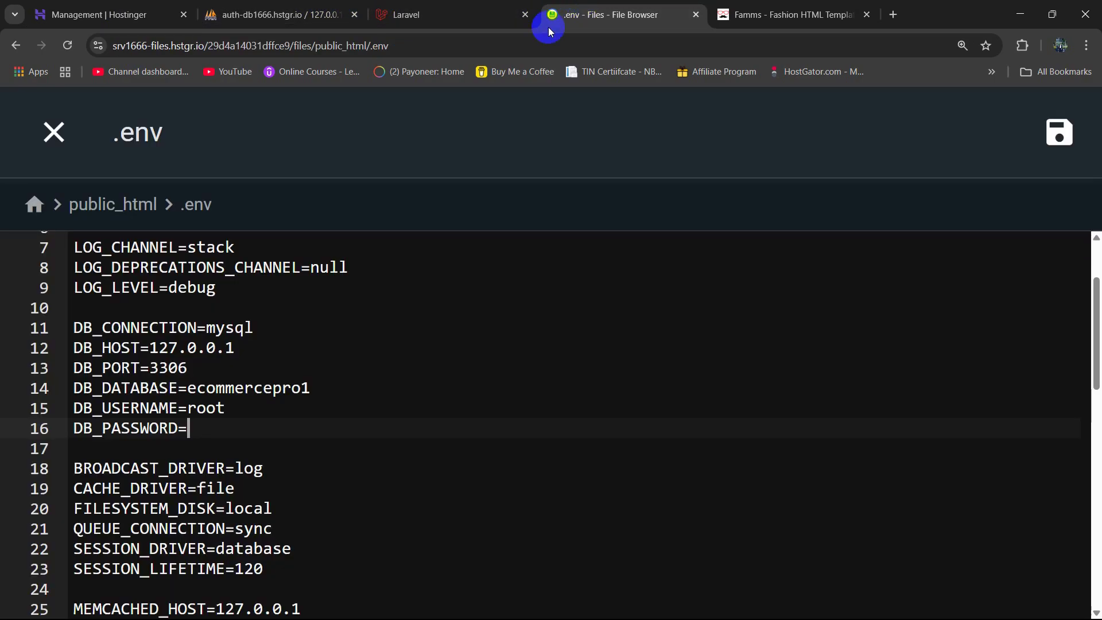
{"action": "left_click_drag", "start_coordinate": [189, 389], "coordinate": [311, 388]}
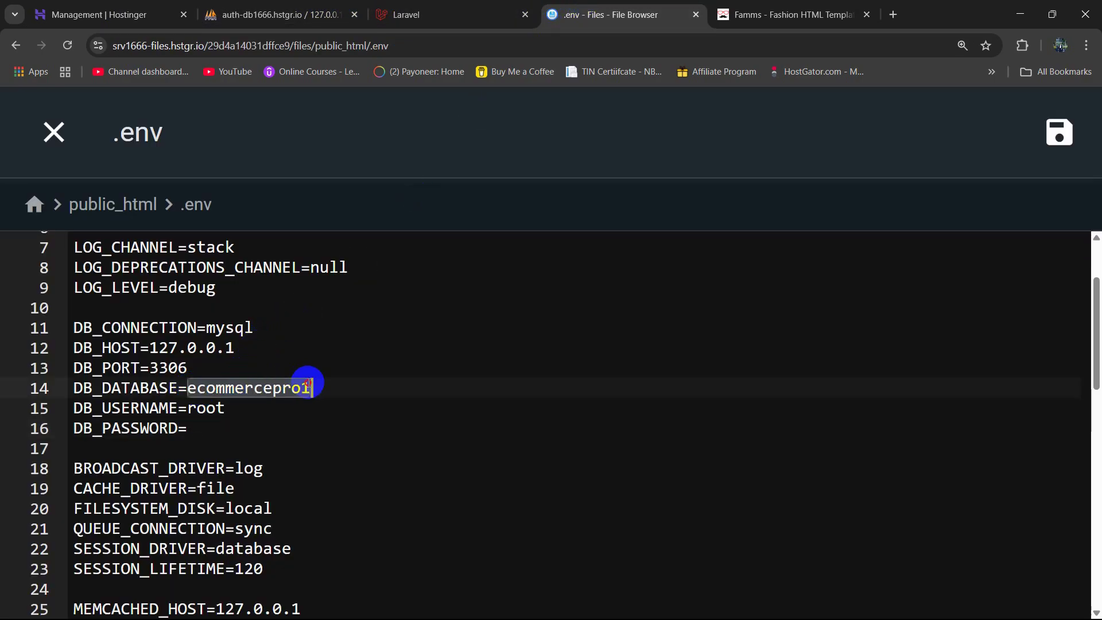
{"action": "key", "text": "ctrl+v"}
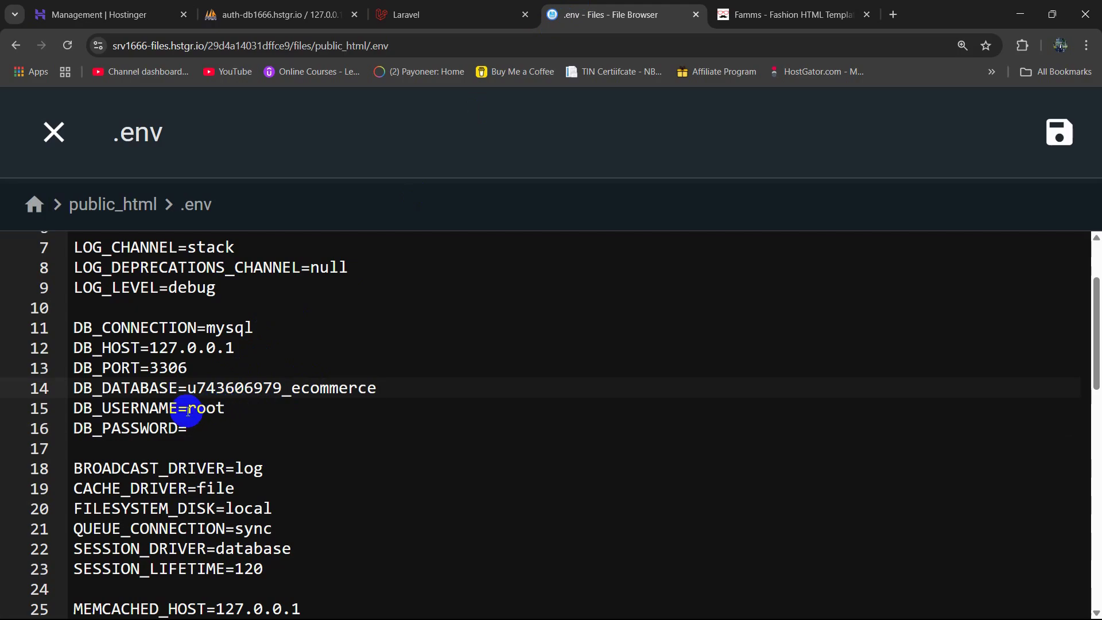
{"action": "left_click_drag", "start_coordinate": [188, 409], "coordinate": [208, 408]}
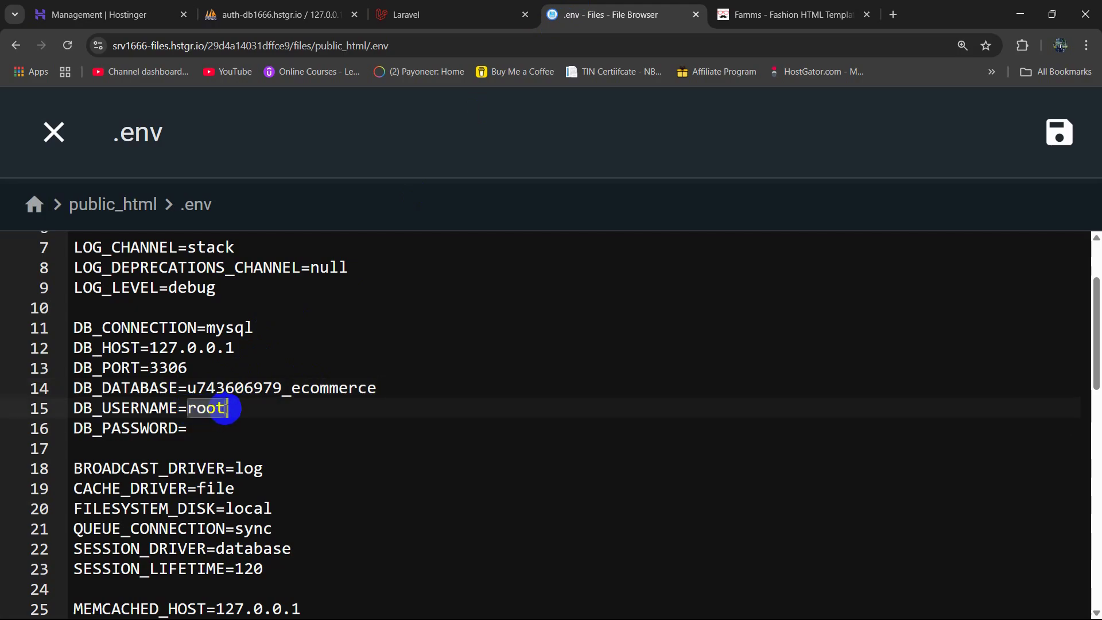
{"action": "key", "text": "ctrl+v"}
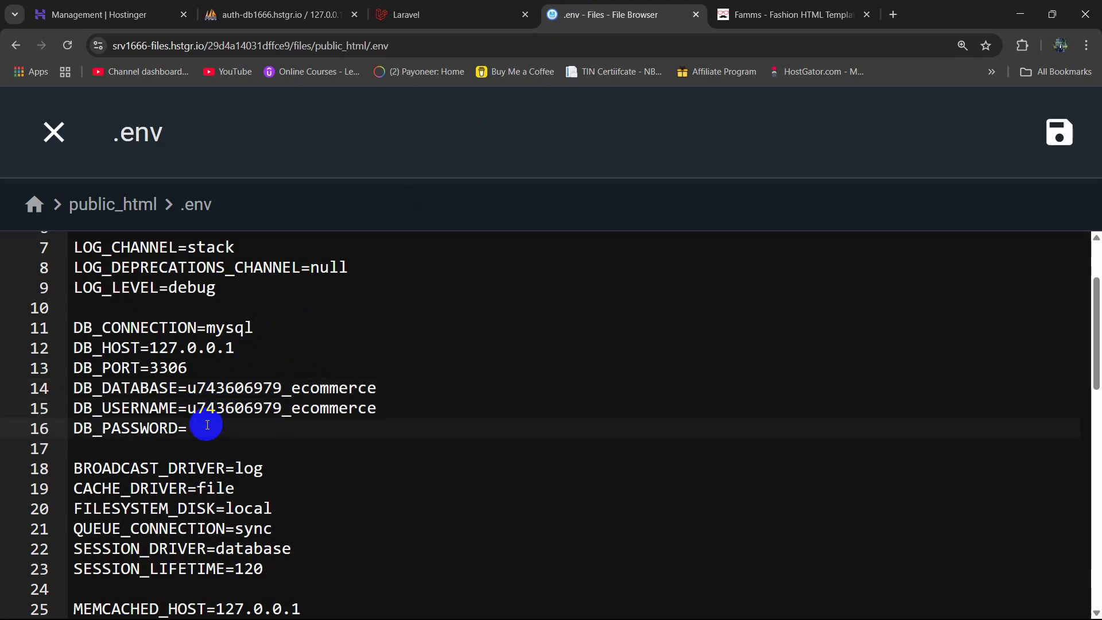
Fill in DB_PASSWORD, save .env, and close the editor
{"action": "key", "text": "ctrl+v"}
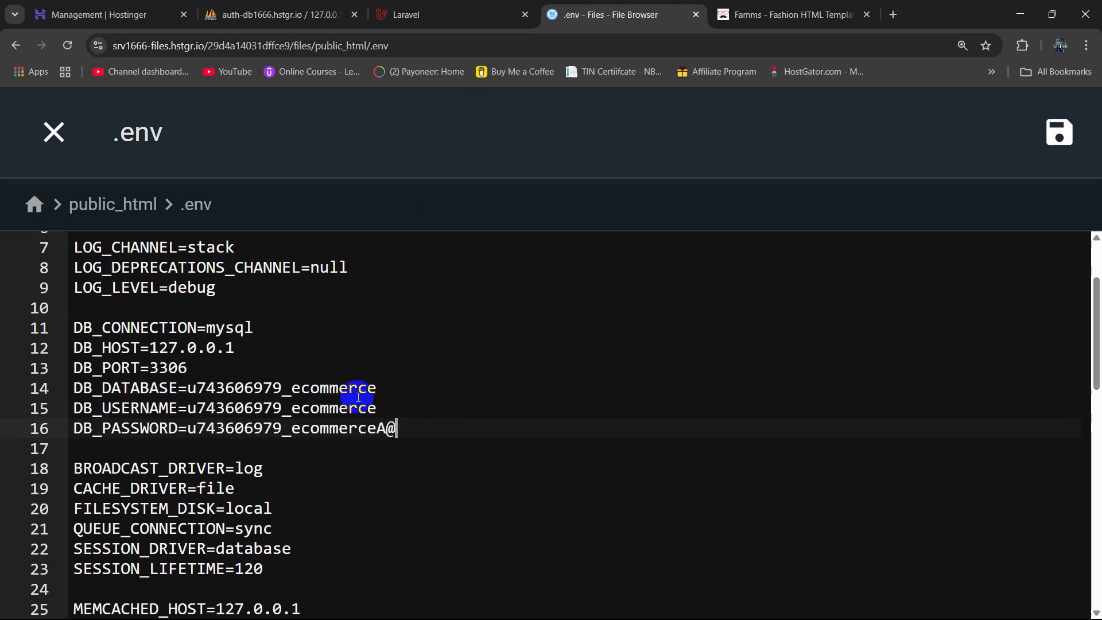
{"action": "scroll", "coordinate": [201, 390], "scroll_direction": "up", "scroll_amount": 1}
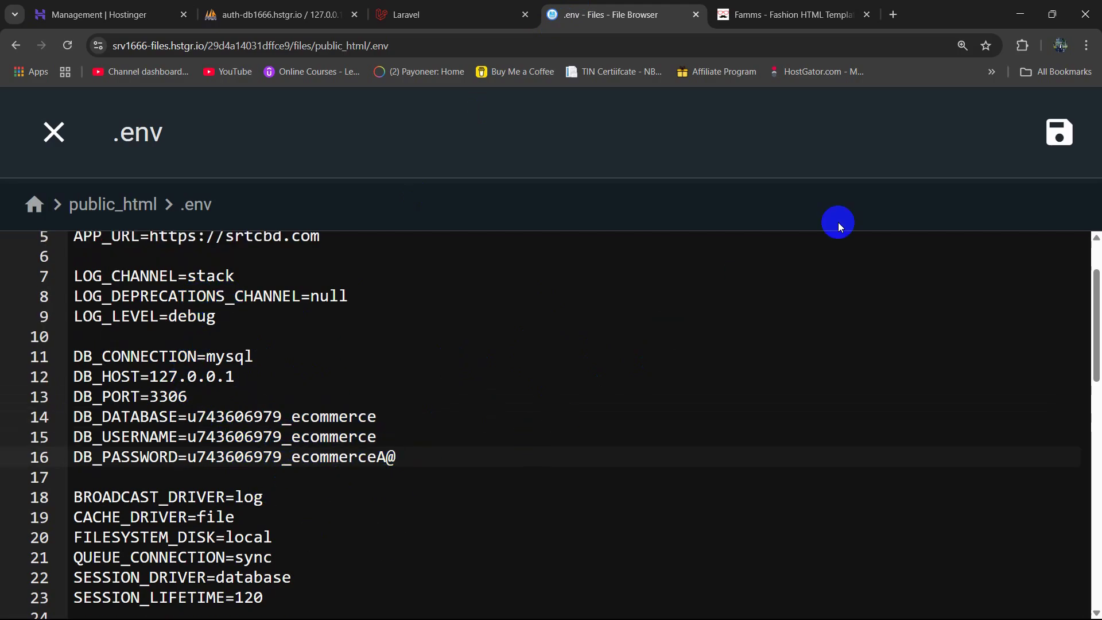
{"action": "left_click", "coordinate": [1063, 140]}
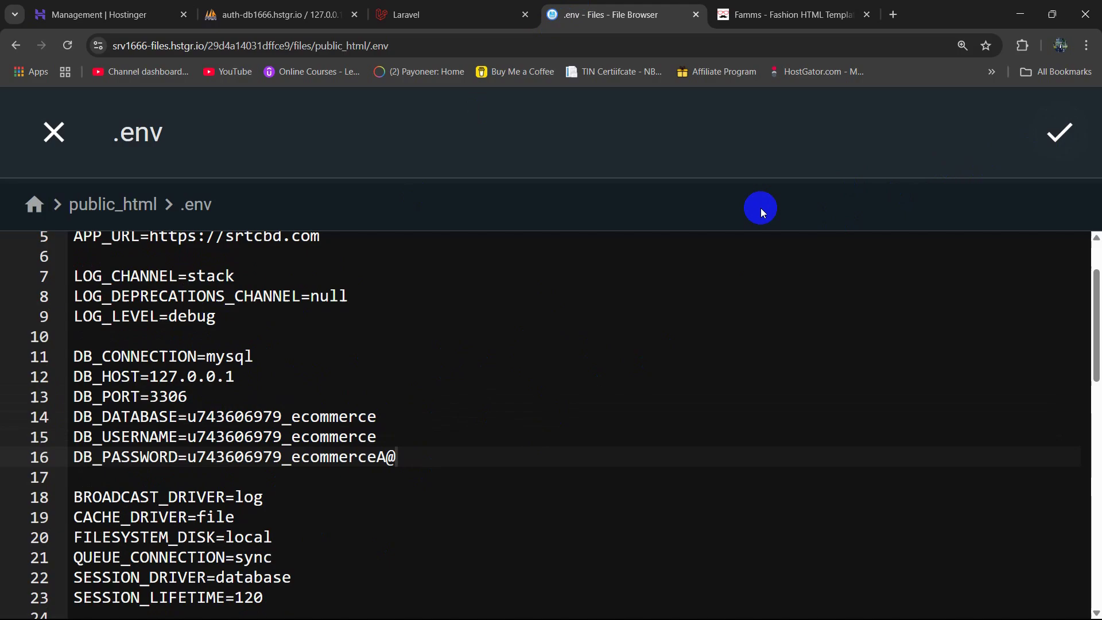
{"action": "left_click", "coordinate": [53, 132]}
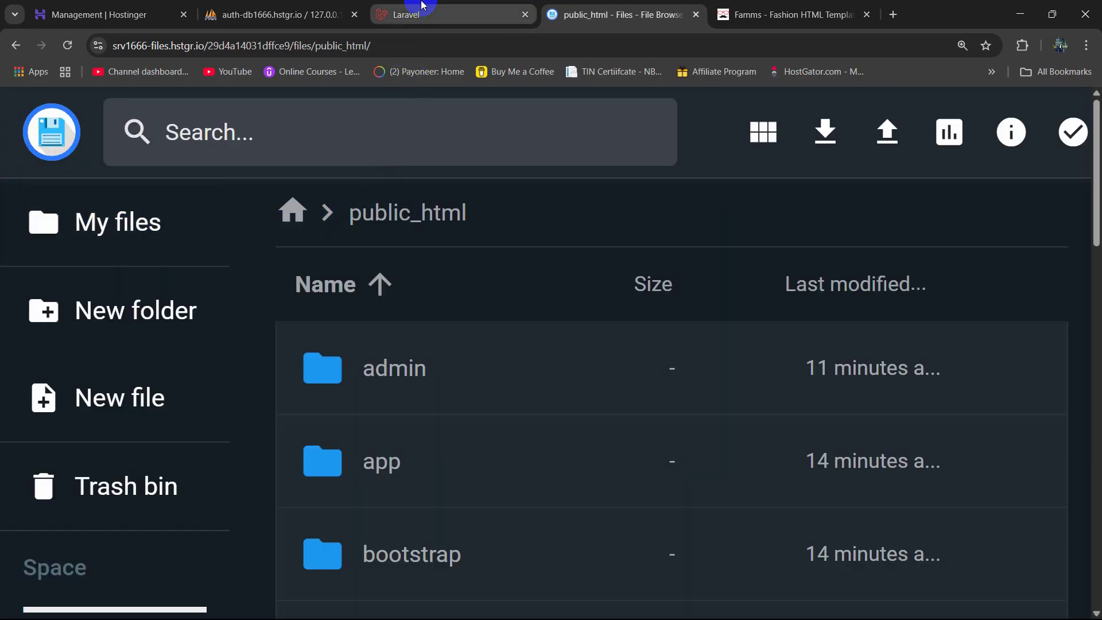
Reload srtcbd.com so the Web Sale storefront loads instead of the server error
{"action": "left_click", "coordinate": [287, 14]}
{"action": "left_click", "coordinate": [402, 14]}
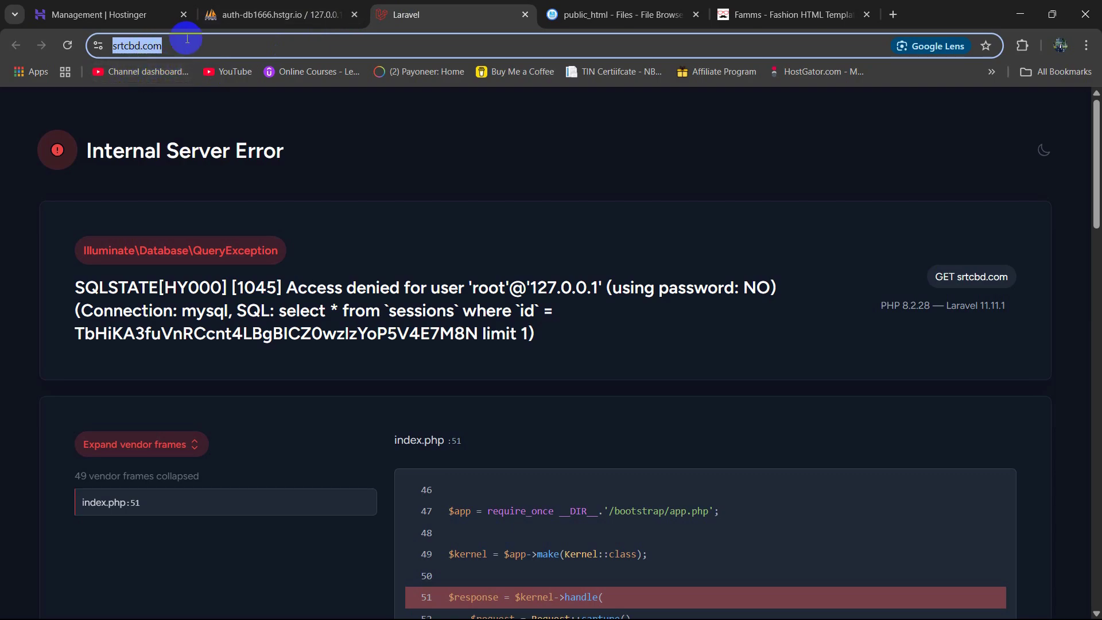
{"action": "left_click", "coordinate": [110, 49]}
{"action": "left_click", "coordinate": [67, 46]}
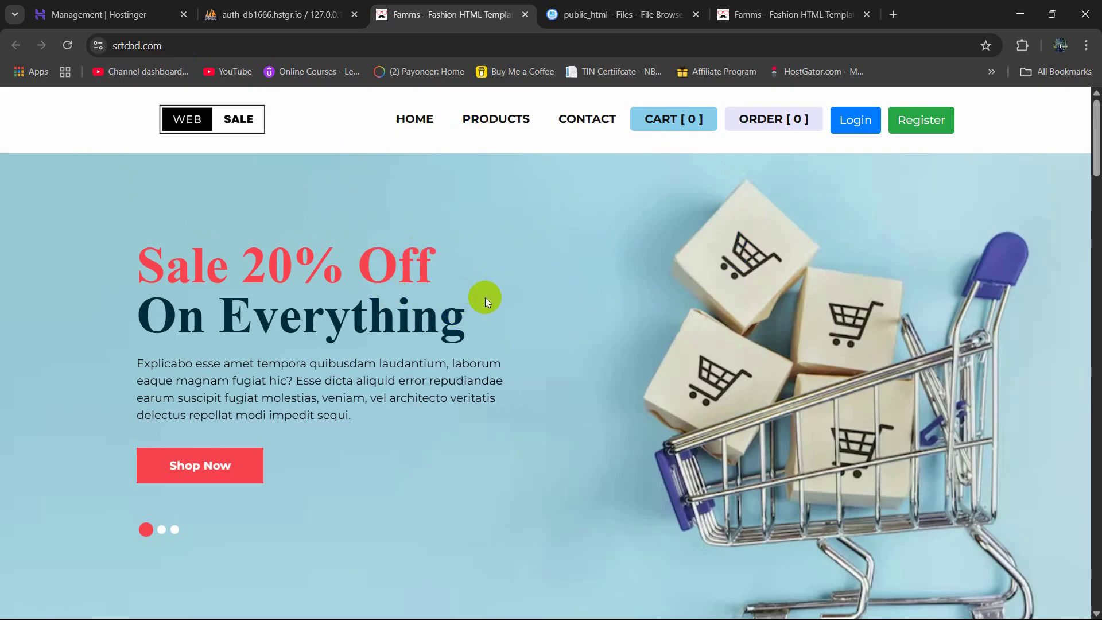
Scroll through the storefront's products and comments, then return to the public_html file listing
{"action": "left_click", "coordinate": [163, 46]}
{"action": "scroll", "coordinate": [891, 344], "scroll_direction": "down", "scroll_amount": 18}
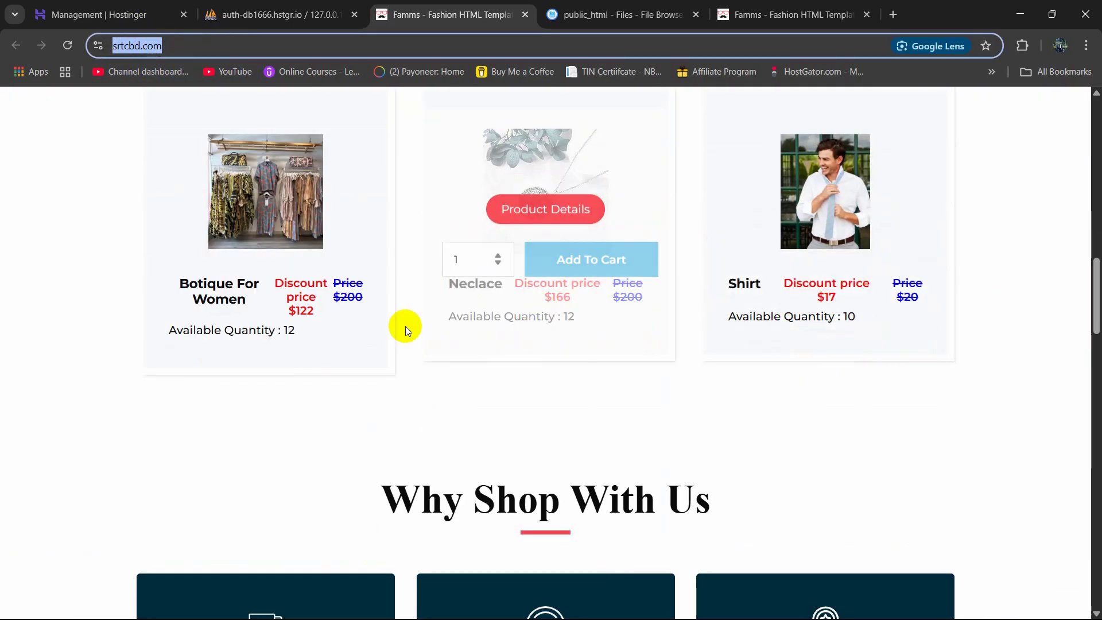
{"action": "scroll", "coordinate": [402, 345], "scroll_direction": "down", "scroll_amount": 20}
{"action": "scroll", "coordinate": [911, 426], "scroll_direction": "up", "scroll_amount": 20}
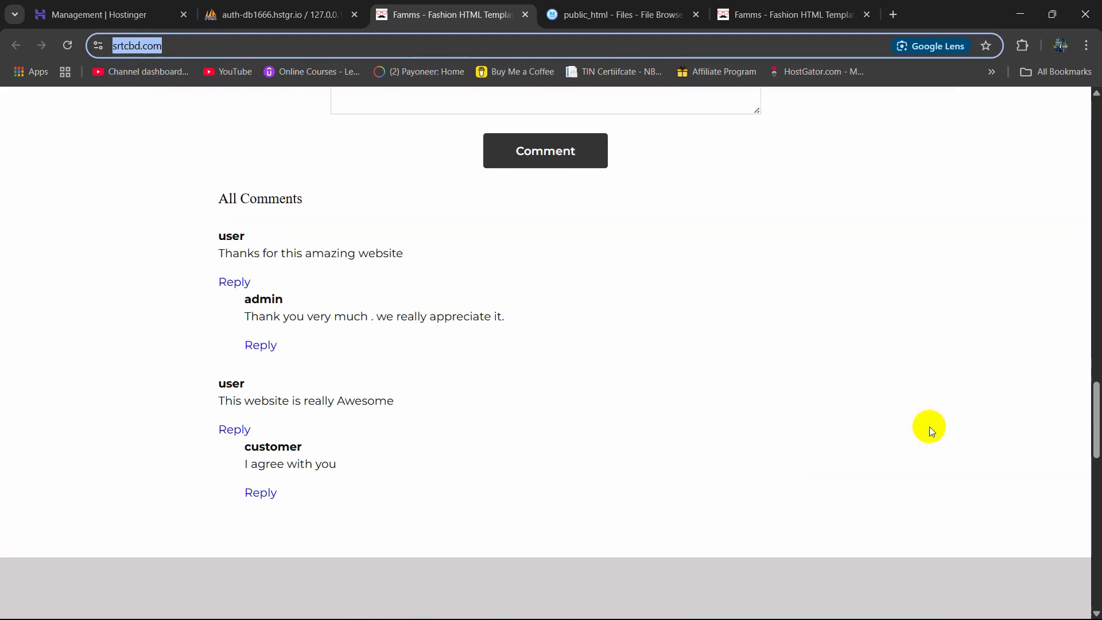
{"action": "scroll", "coordinate": [1003, 343], "scroll_direction": "up", "scroll_amount": 7}
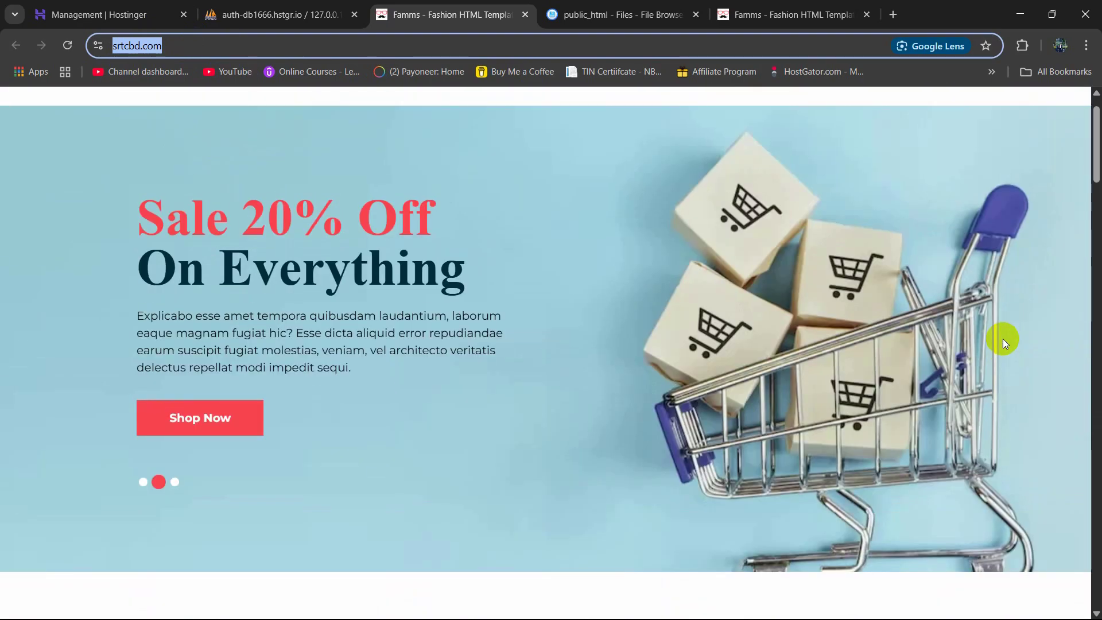
{"action": "scroll", "coordinate": [1010, 330], "scroll_direction": "up", "scroll_amount": 1}
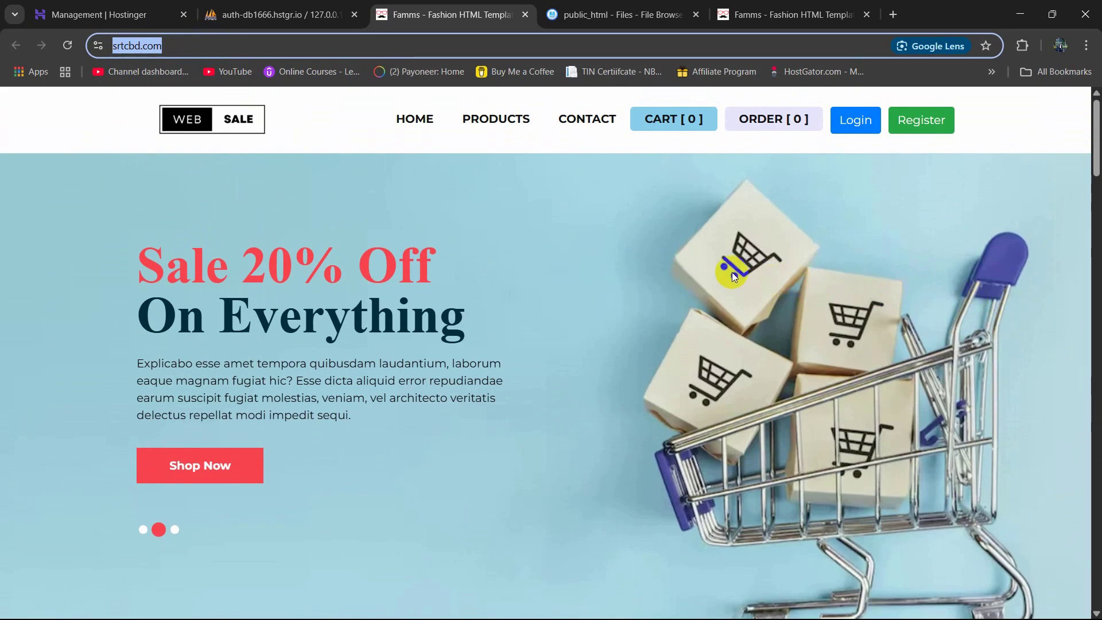
{"action": "left_click", "coordinate": [615, 14]}
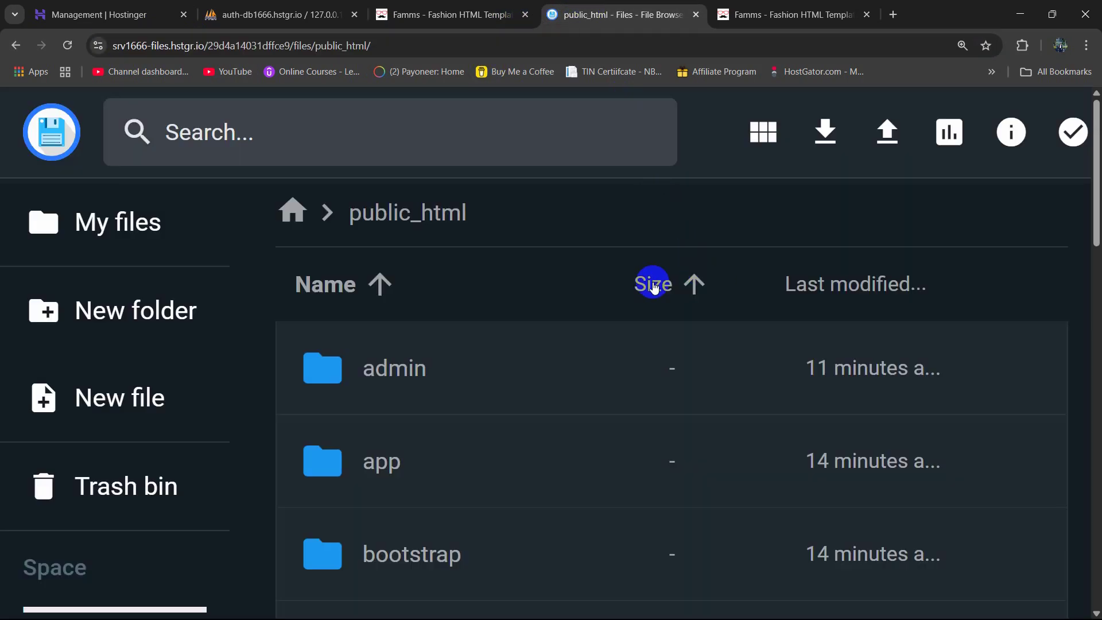
Zoom the file listing out two levels and bring the live srtcbd.com Web Sale storefront back into view
{"action": "key", "text": "ctrl+minus"}
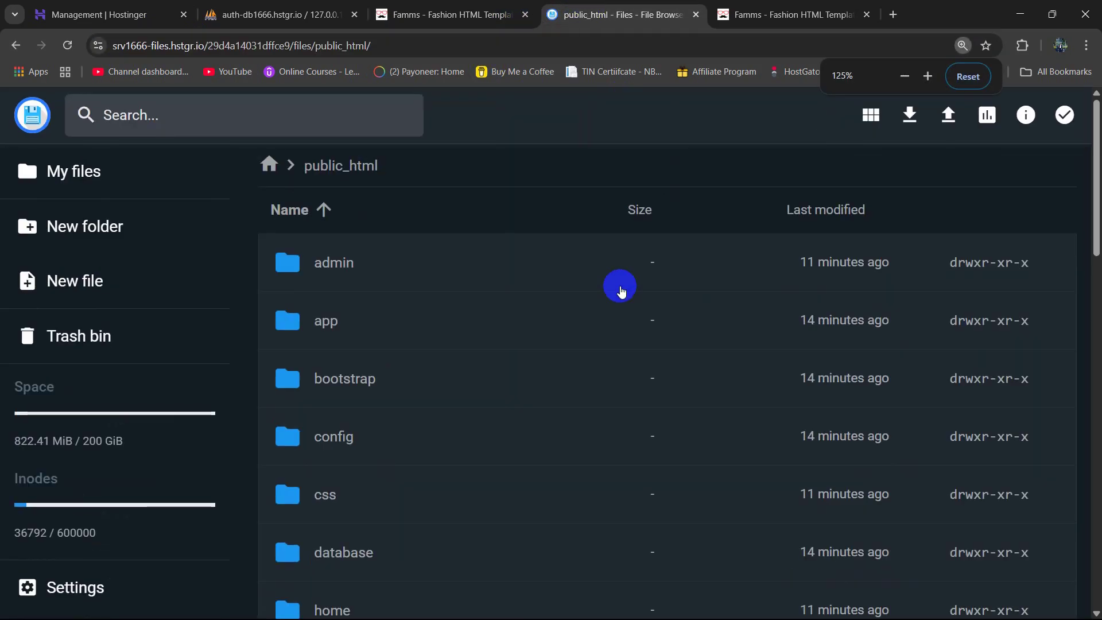
{"action": "key", "text": "ctrl+minus"}
{"action": "key", "text": "ctrl+minus"}
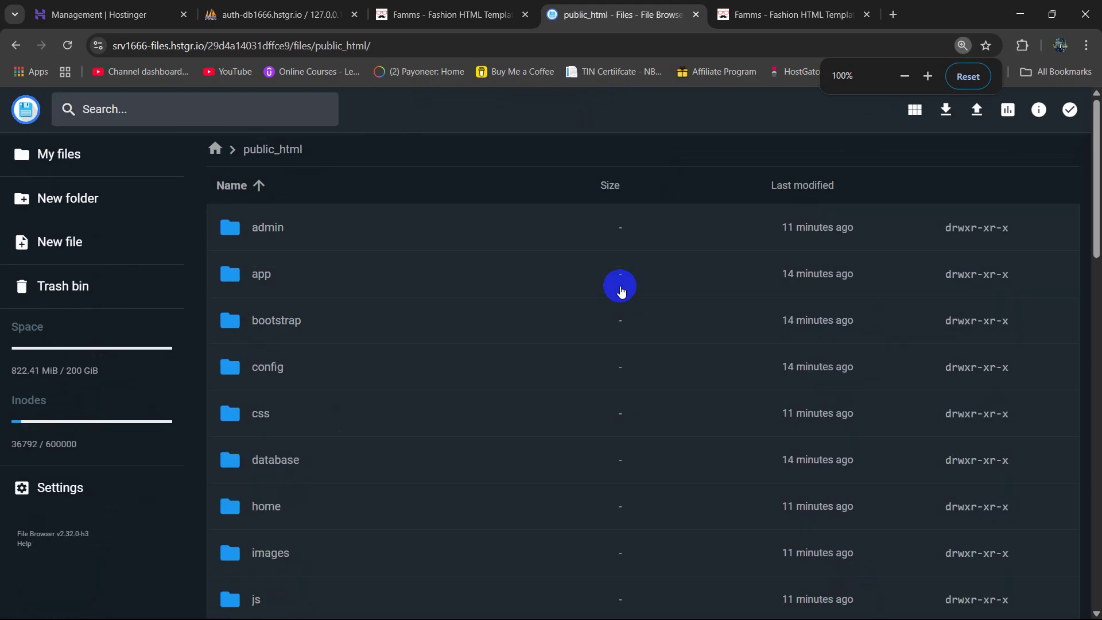
{"action": "left_click", "coordinate": [445, 14]}
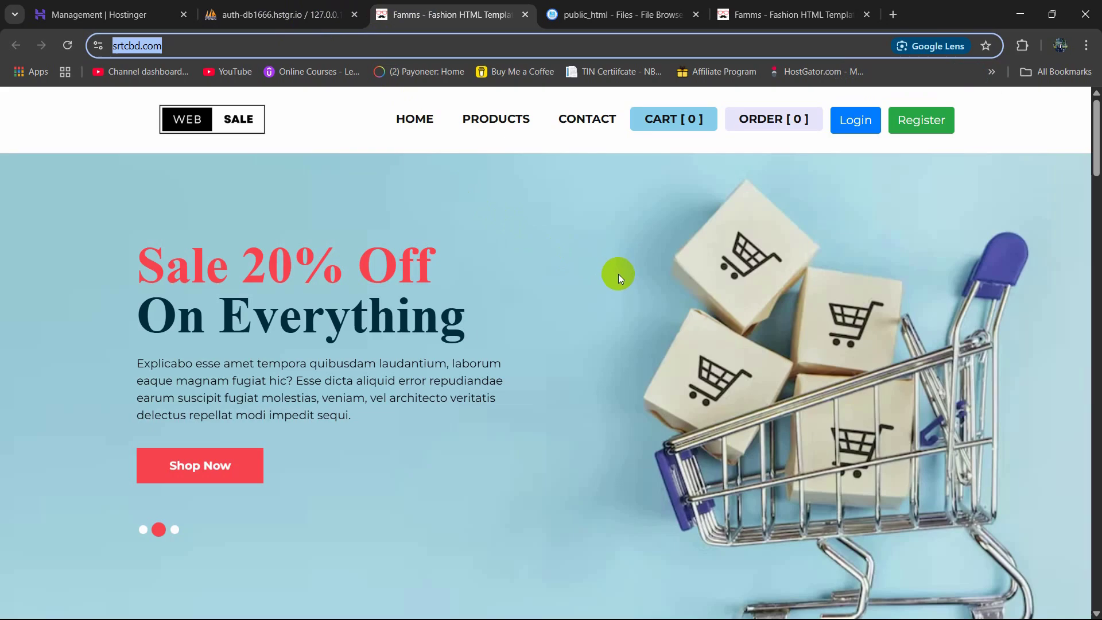
{"action": "left_click", "coordinate": [640, 334]}
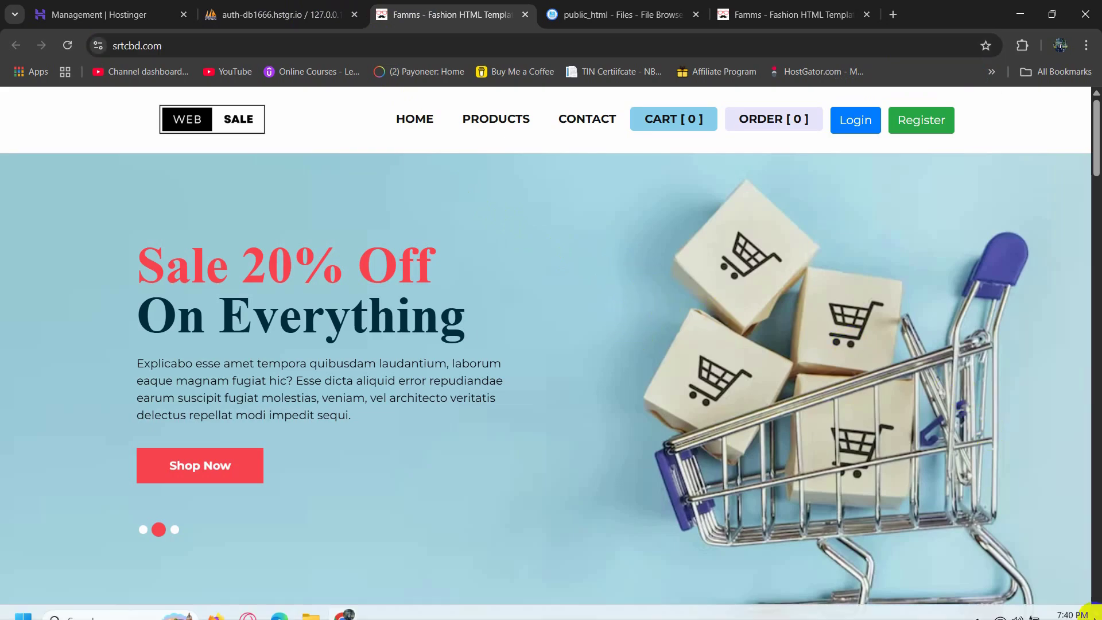